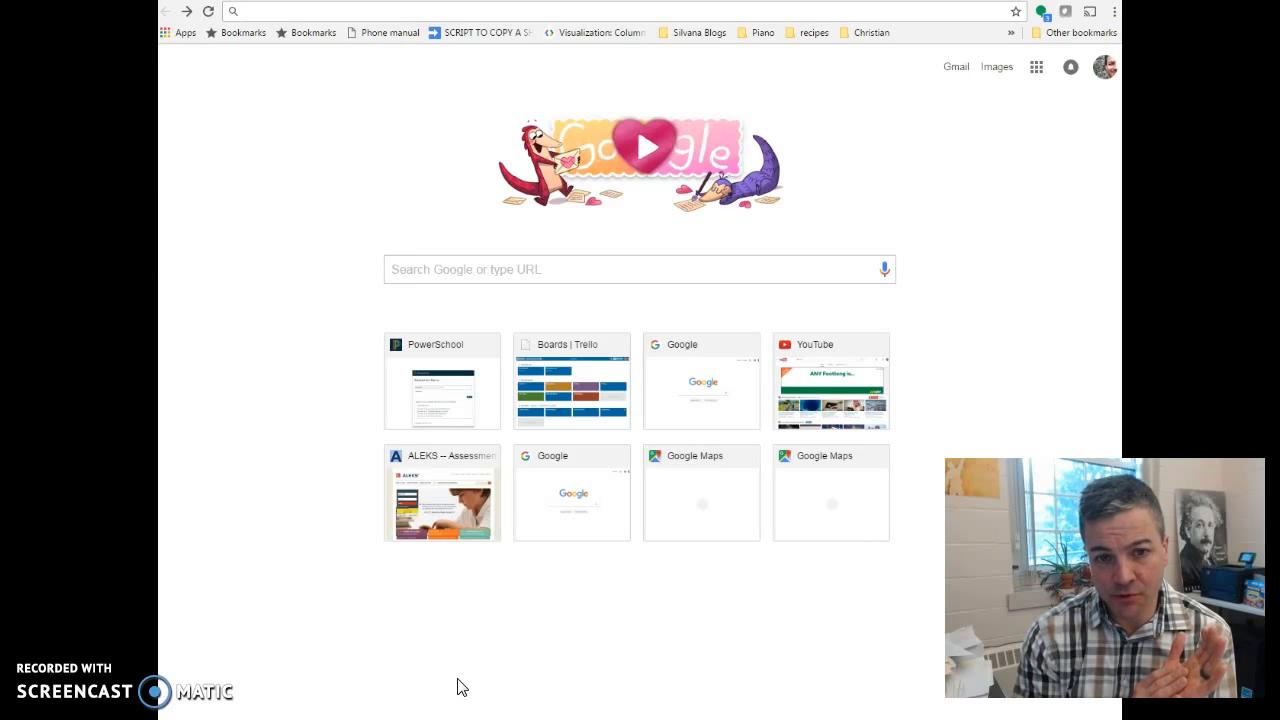
Search Google for "benefits of video games"
click(414, 274)
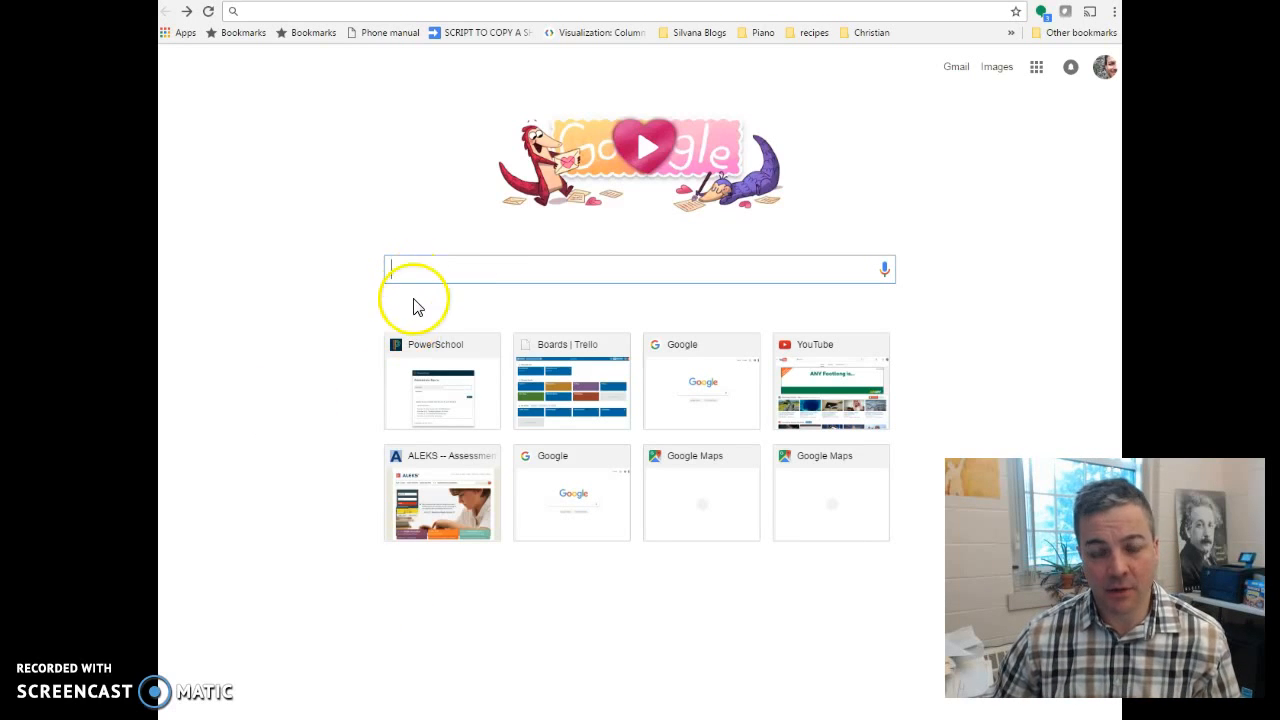
text(benef)
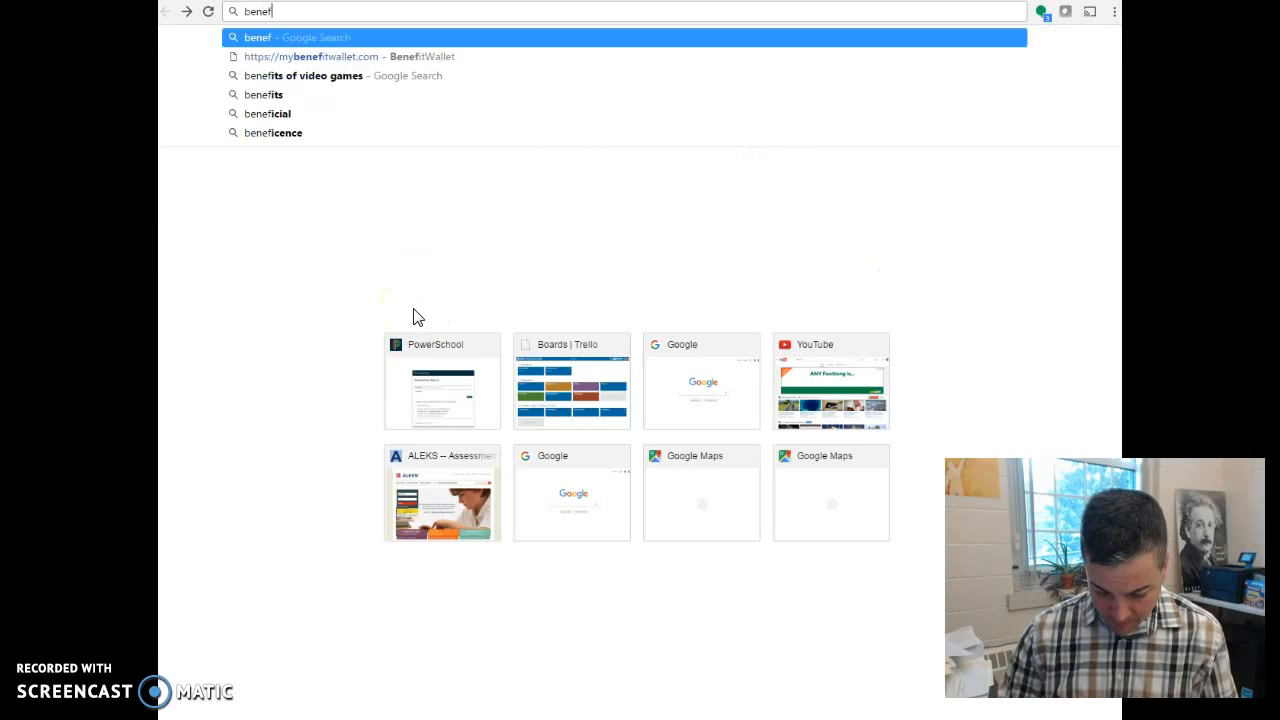
text(its of video )
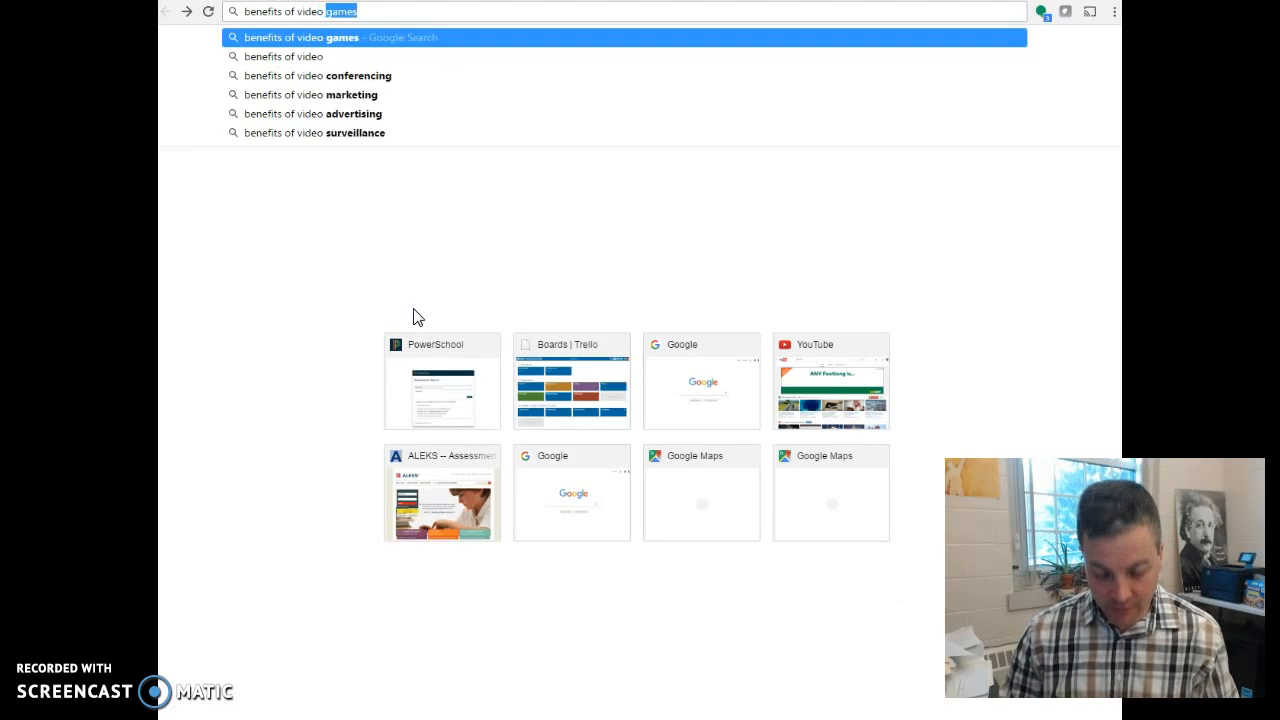
text(games)
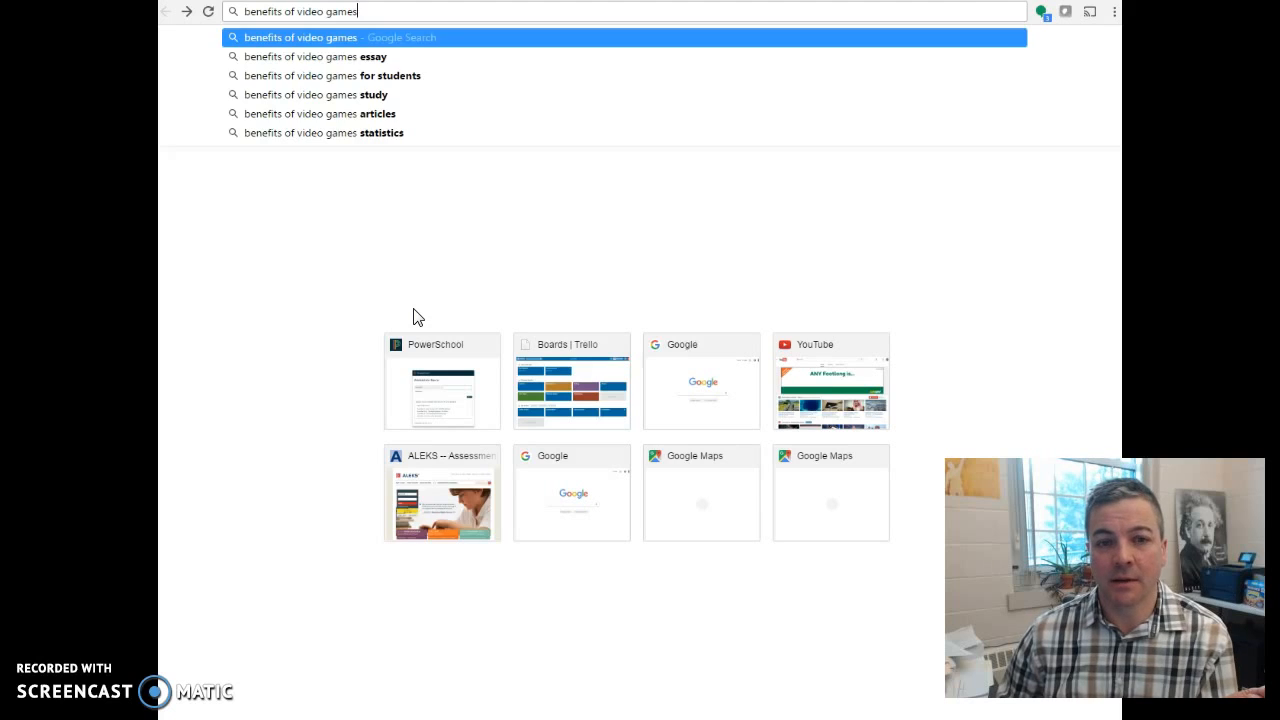
key(Return)
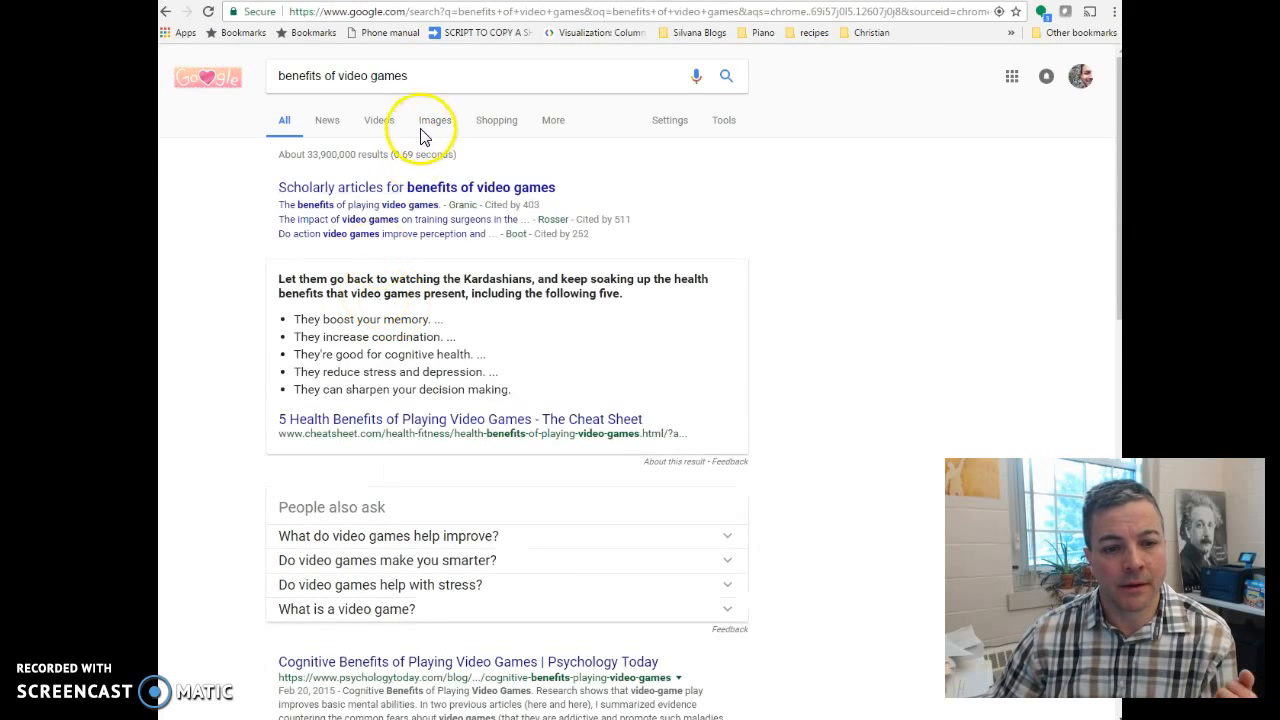
Look through the search results and open the Psychology Today article "Cognitive Benefits of Playing Video Games"
scroll(695, 508, down, 2)
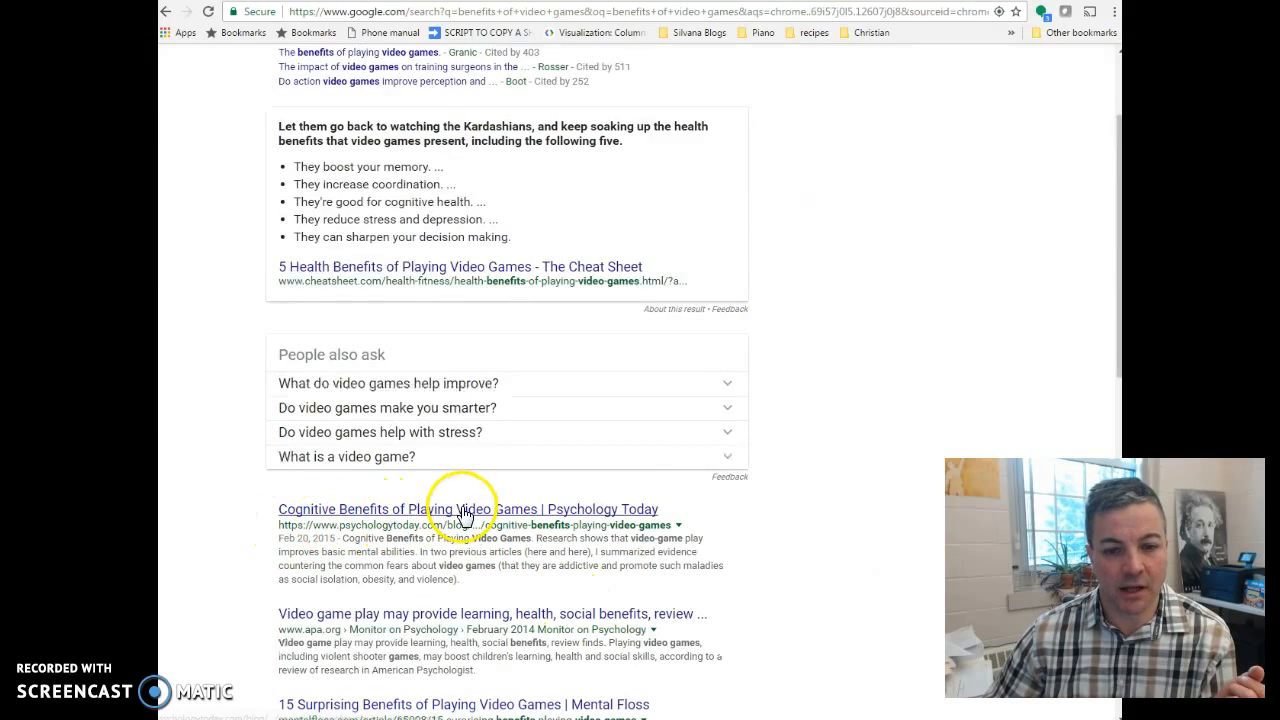
scroll(306, 554, down, 3)
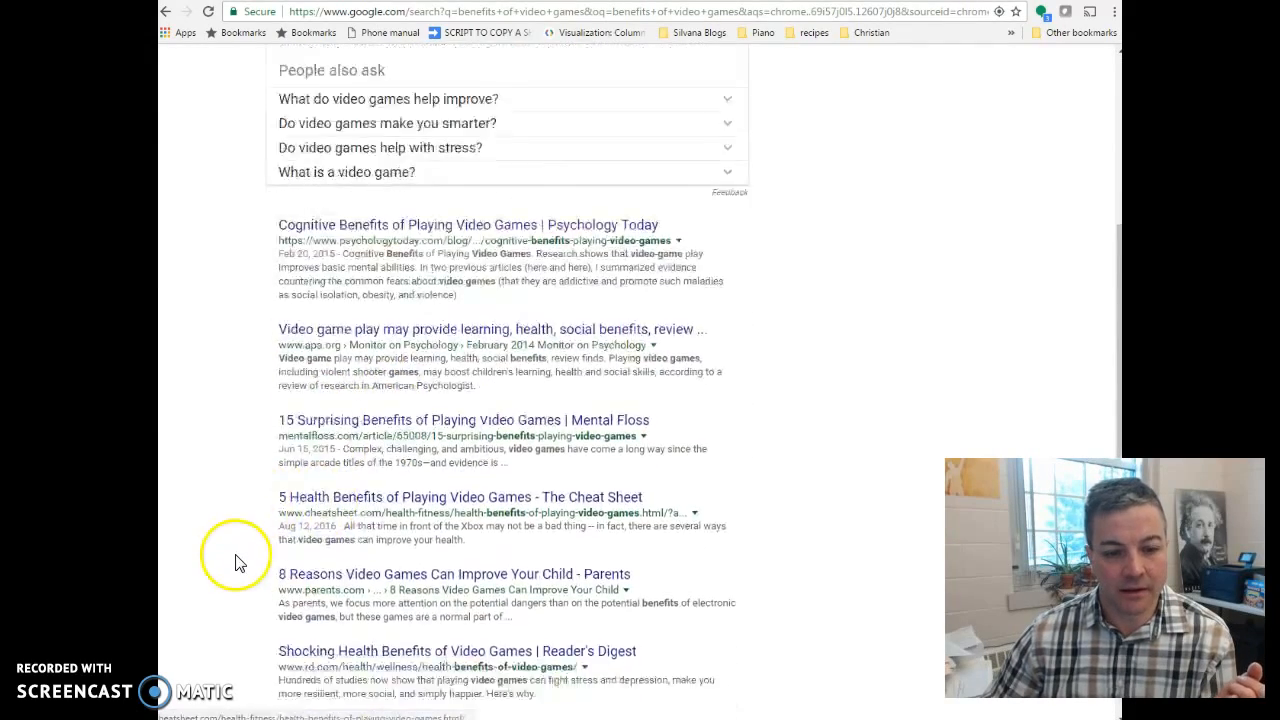
scroll(240, 560, up, 5)
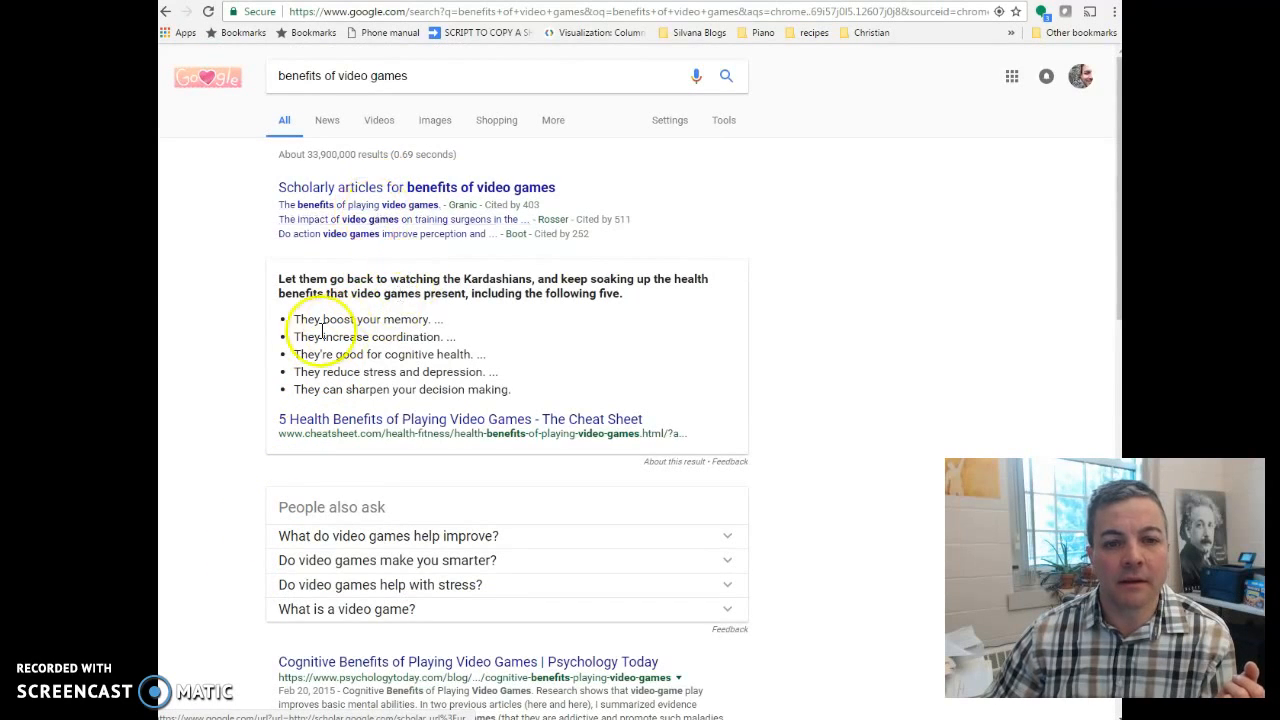
scroll(480, 240, down, 1)
scroll(606, 323, down, 2)
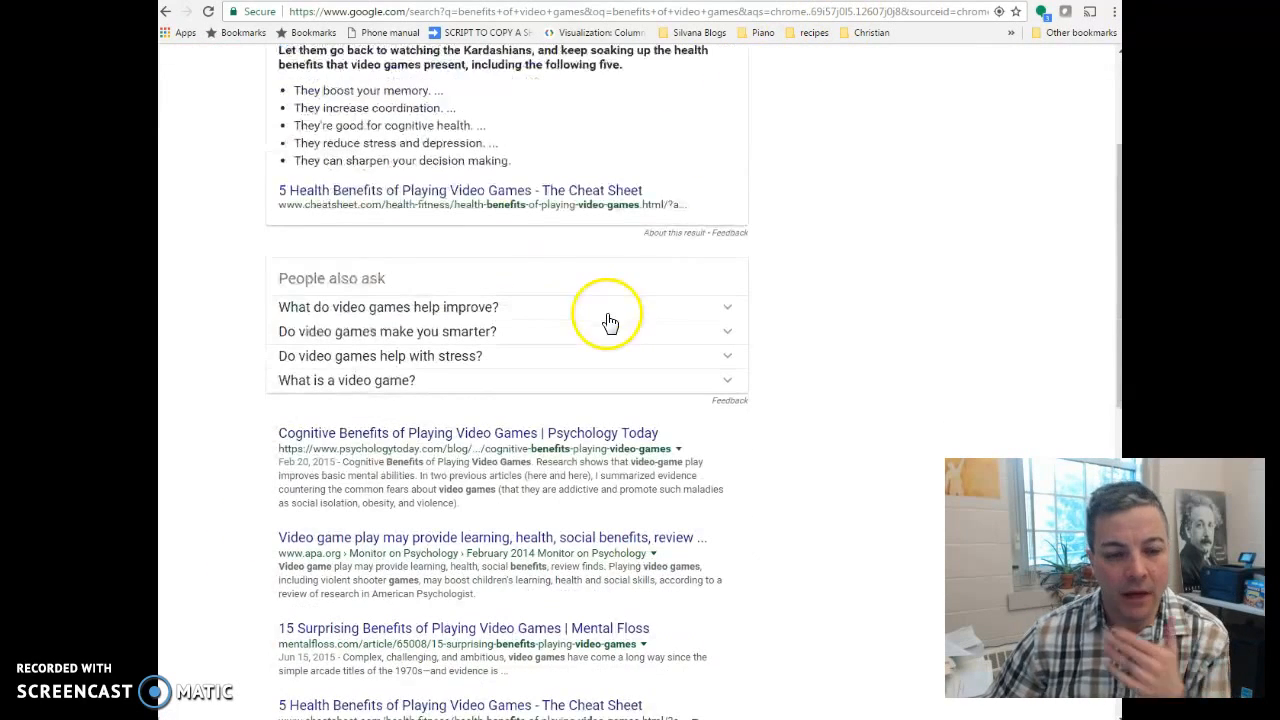
scroll(420, 470, down, 1)
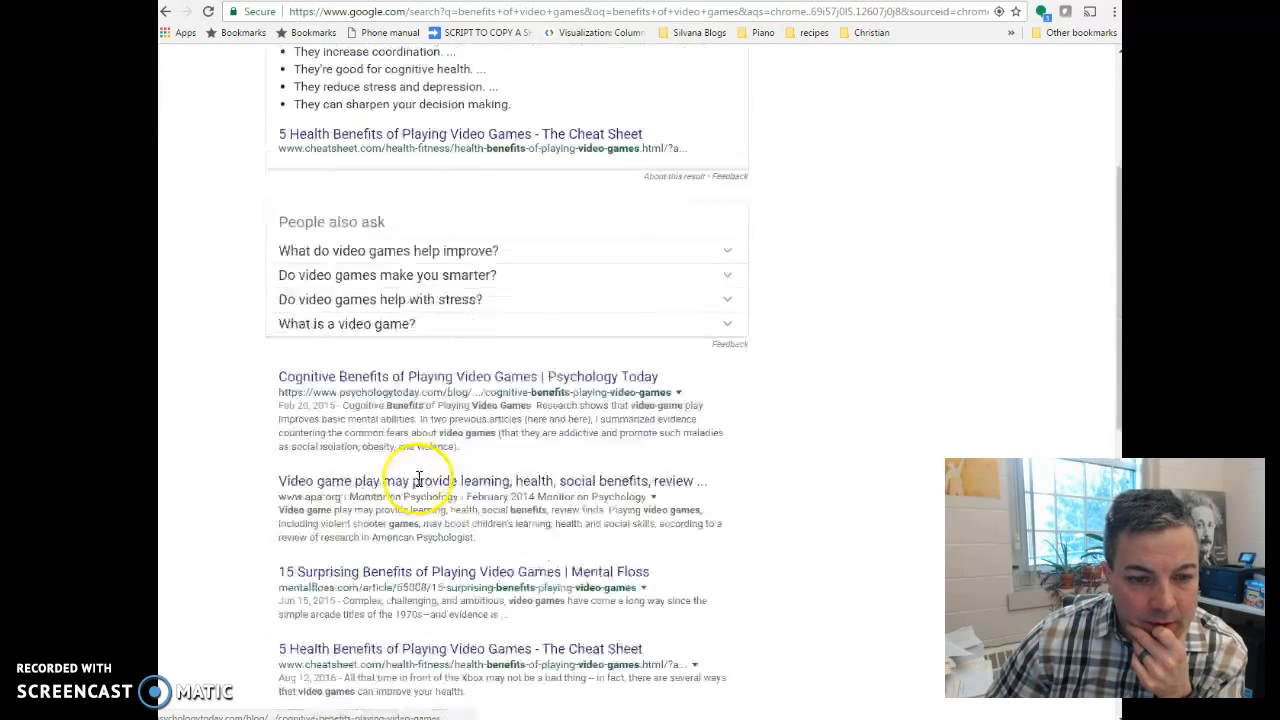
scroll(410, 460, down, 2)
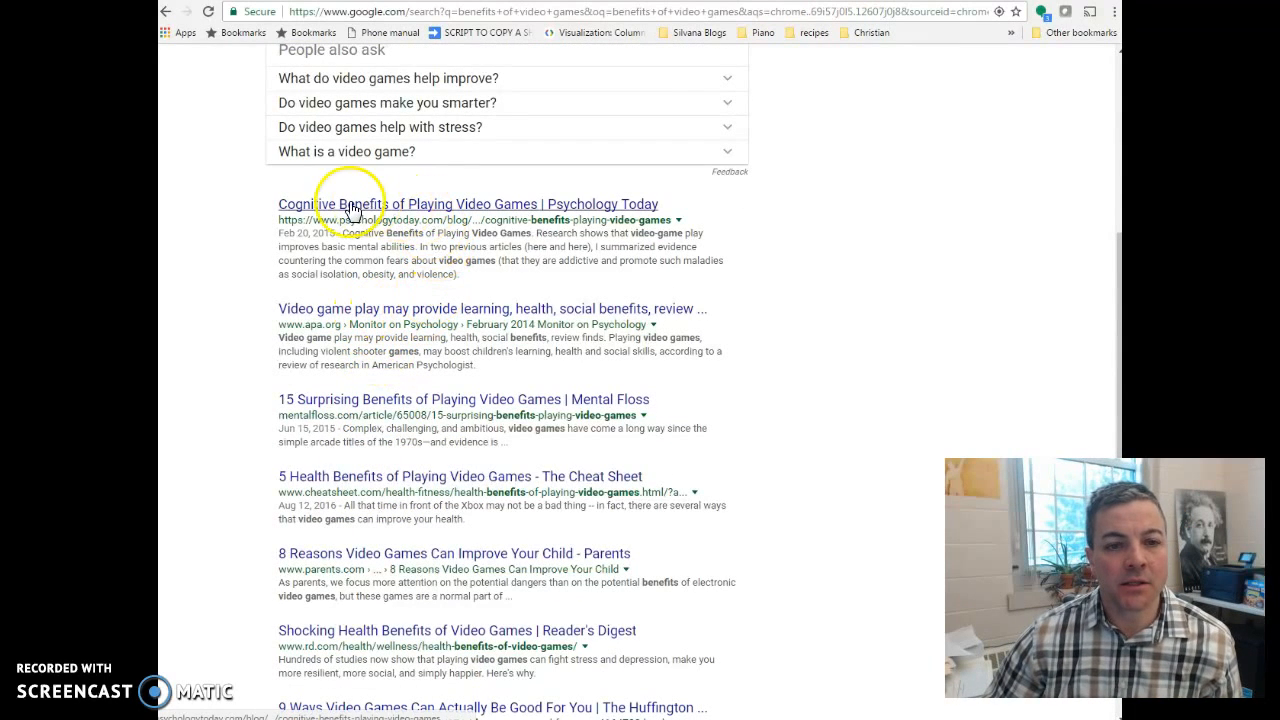
click(459, 212)
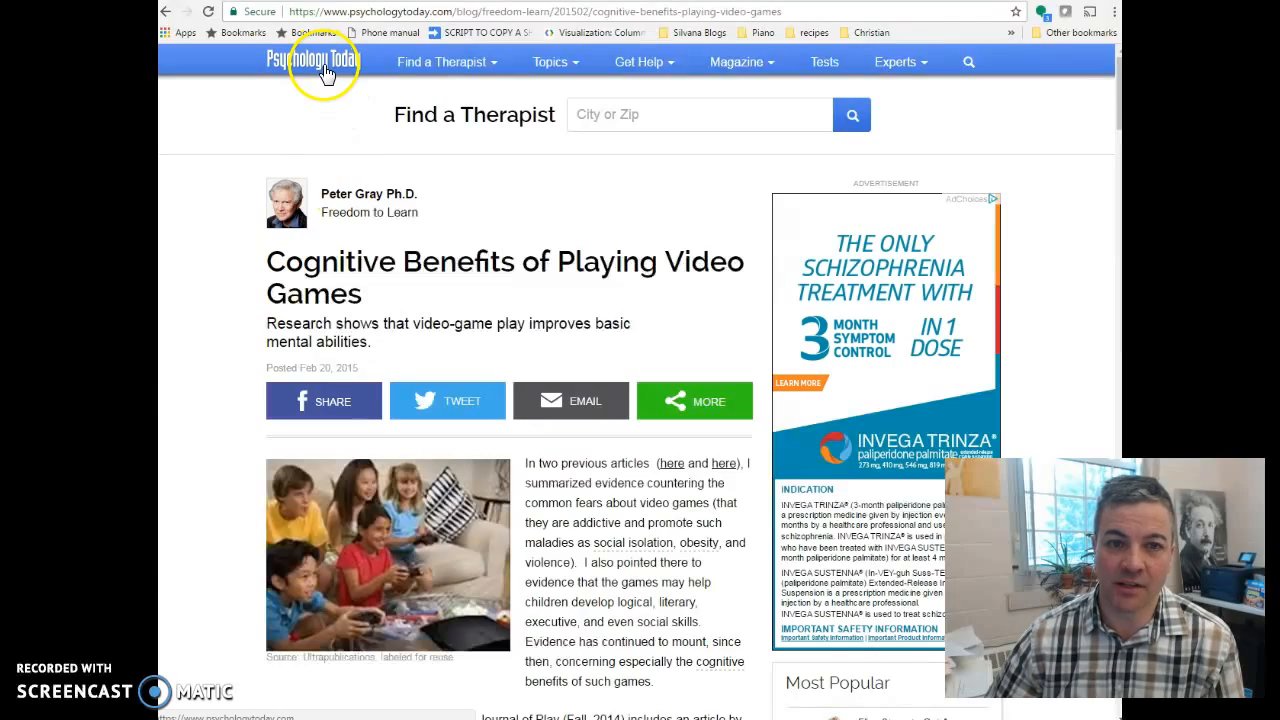
Read the publisher's About page linked in the article's footer, and return to the article
scroll(210, 400, down, 10)
scroll(210, 400, down, 20)
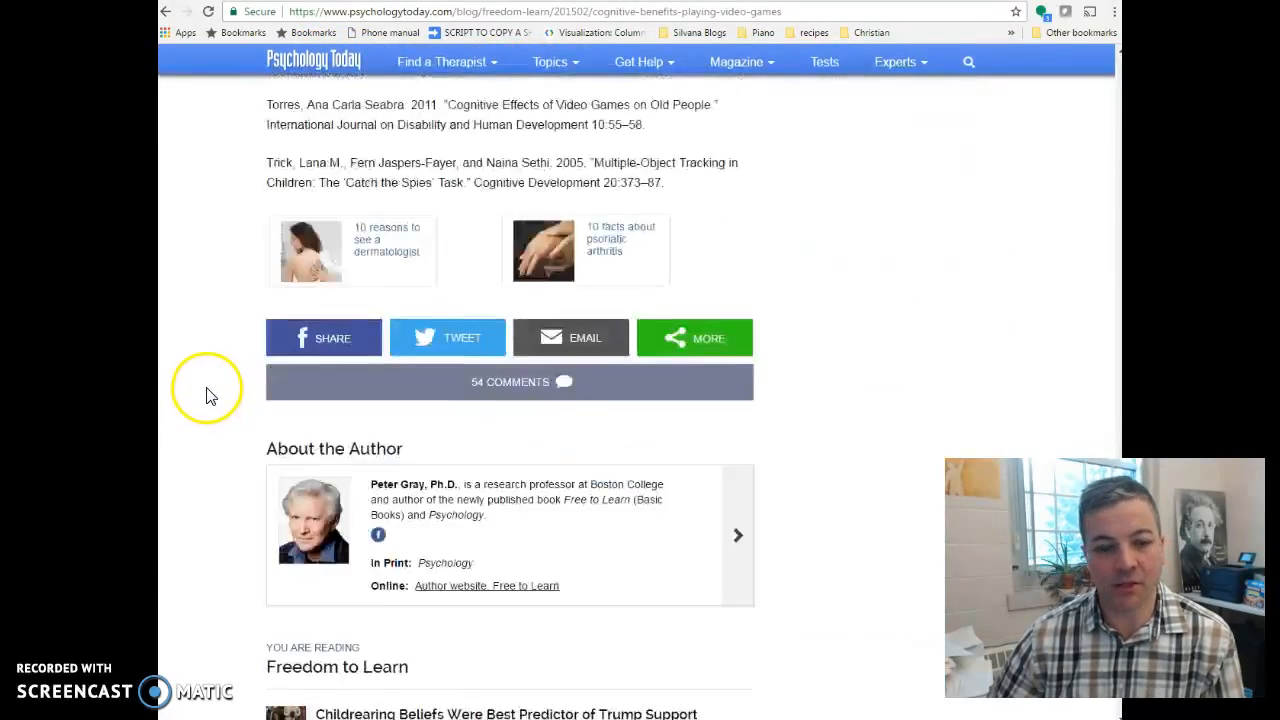
scroll(207, 396, down, 5)
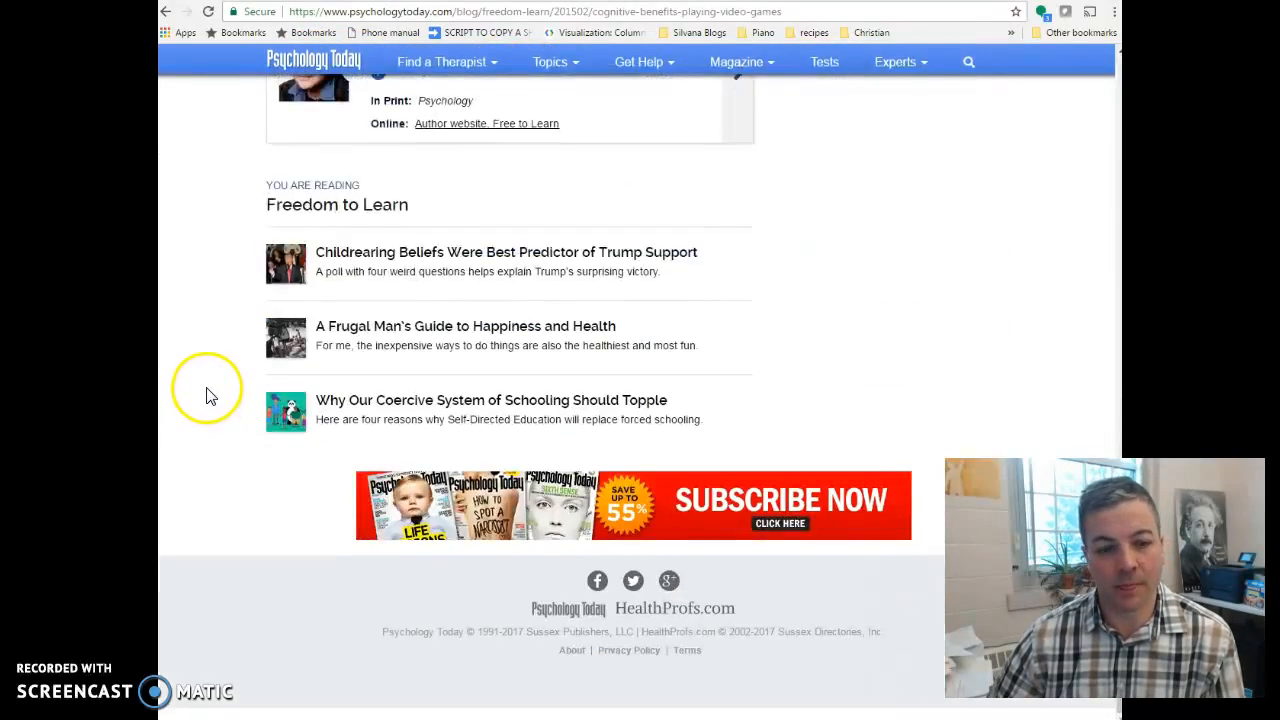
click(571, 651)
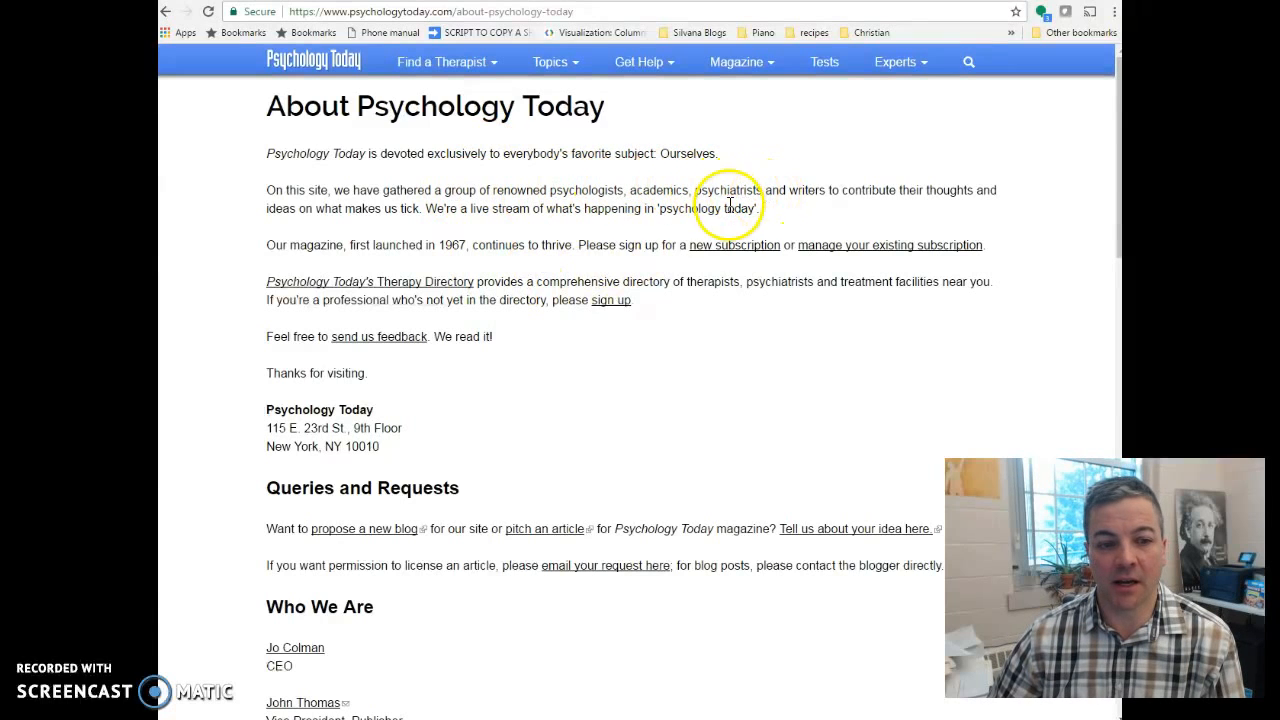
click(166, 11)
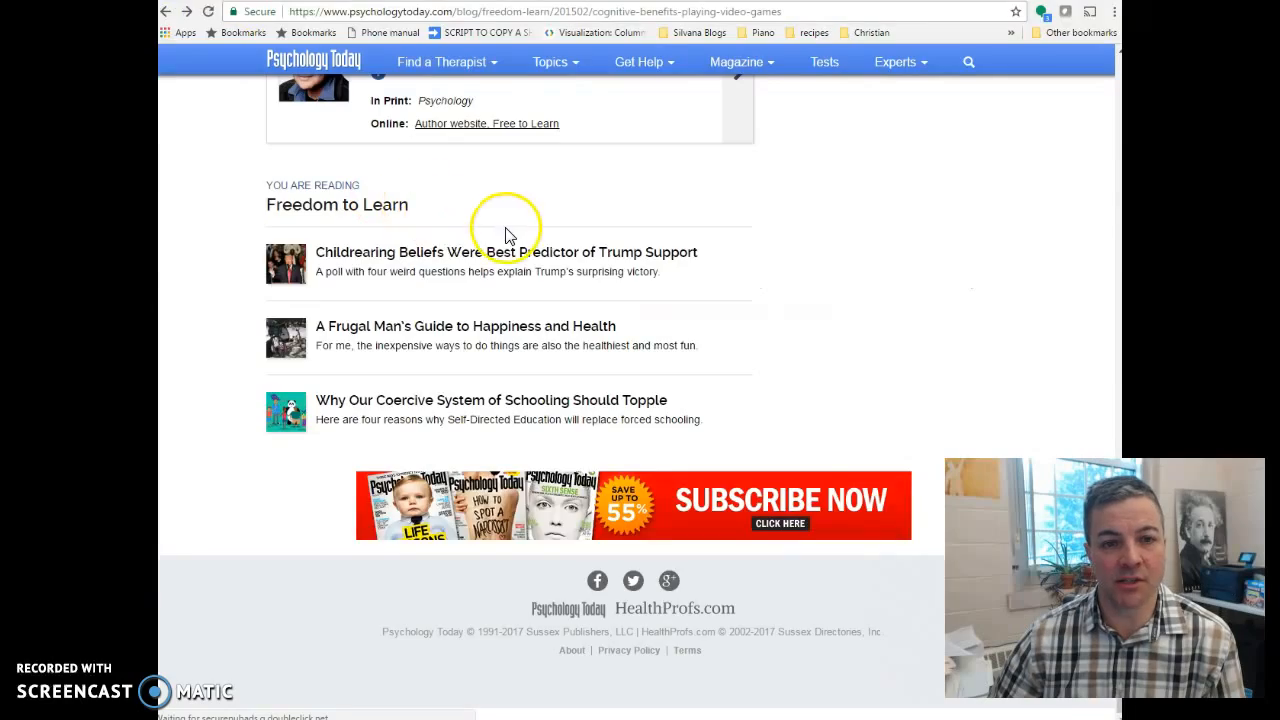
Examine the article's About the Author section and its list of references to judge the source's credibility
scroll(560, 250, up, 10)
scroll(634, 264, down, 12)
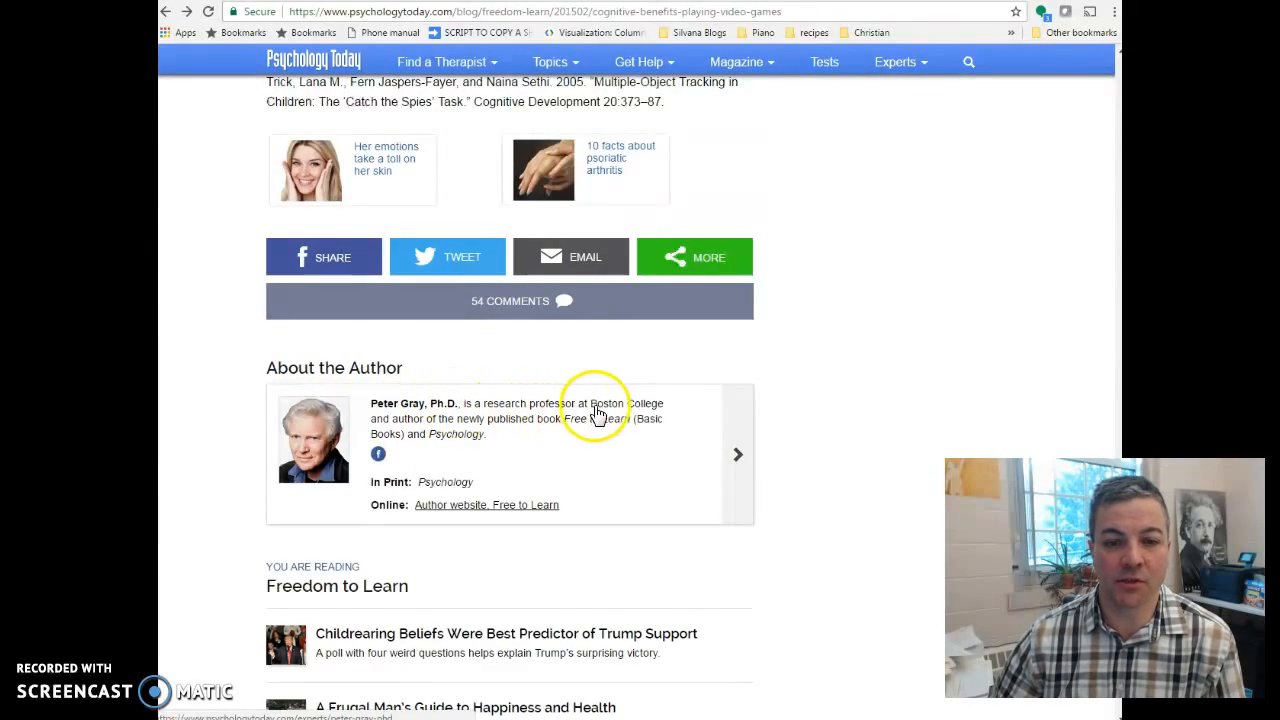
scroll(933, 405, up, 15)
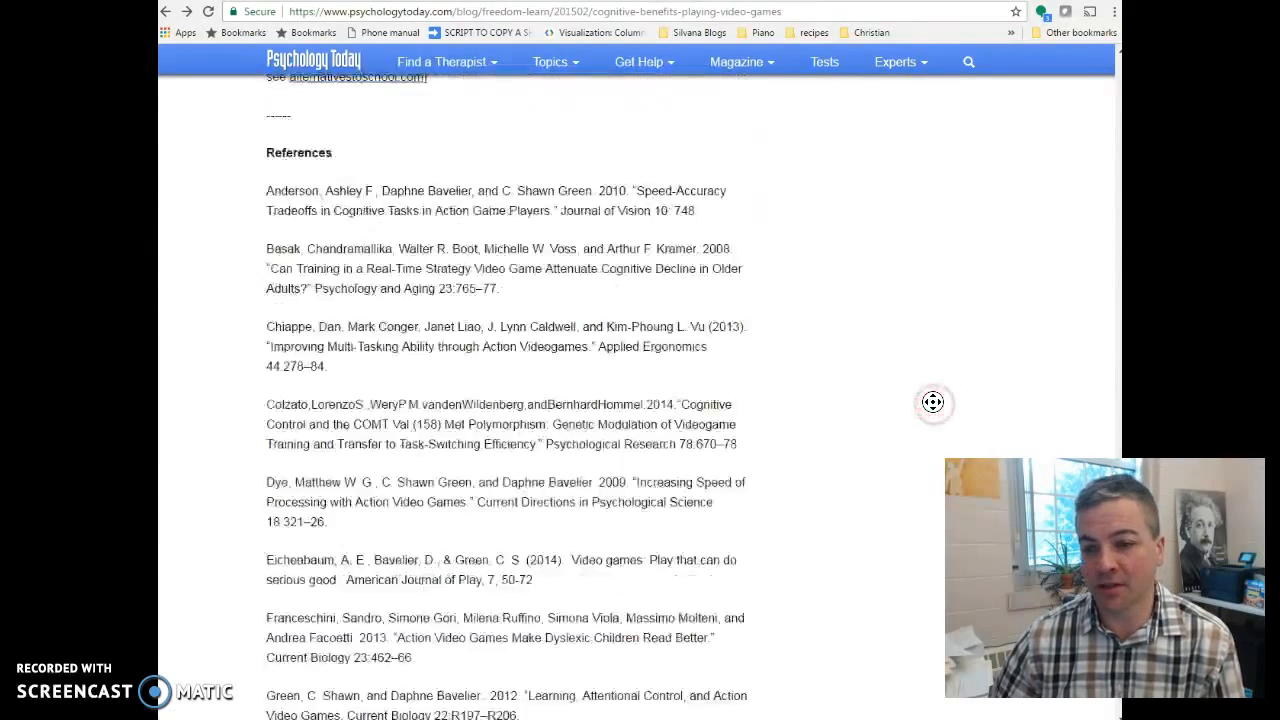
scroll(1100, 445, down, 2)
scroll(1100, 448, down, 3)
scroll(866, 366, up, 12)
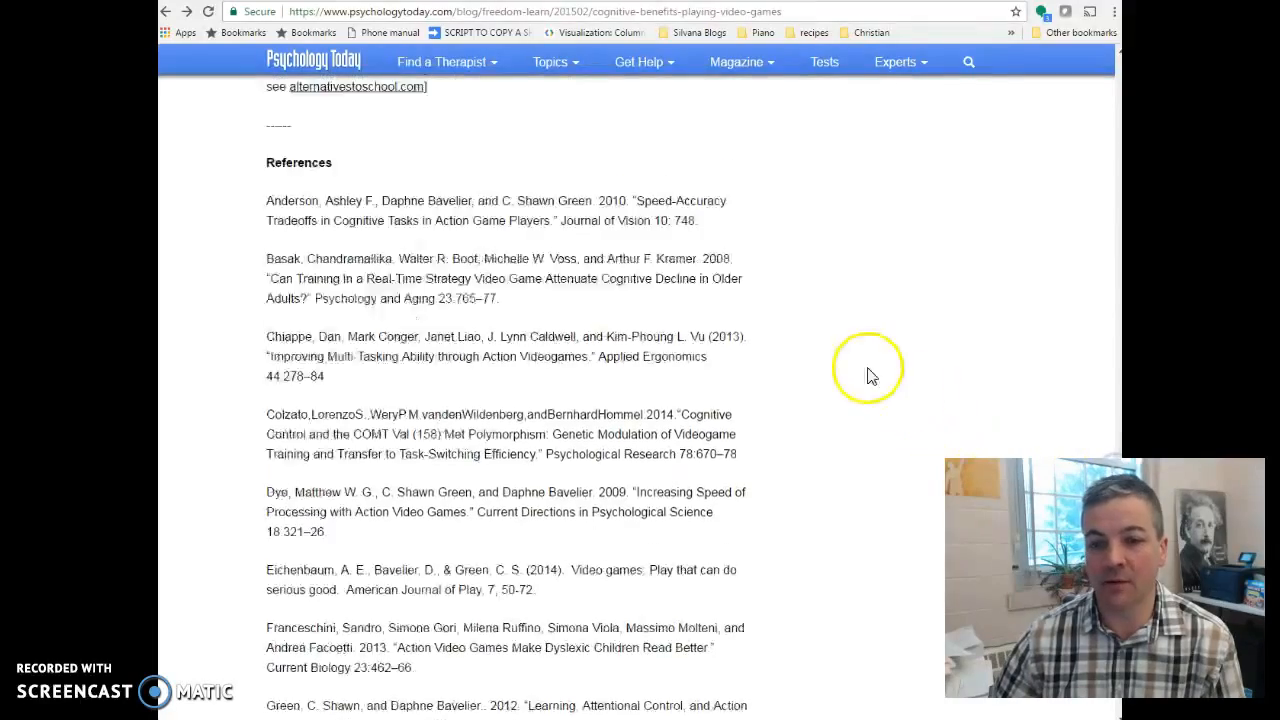
scroll(510, 314, up, 15)
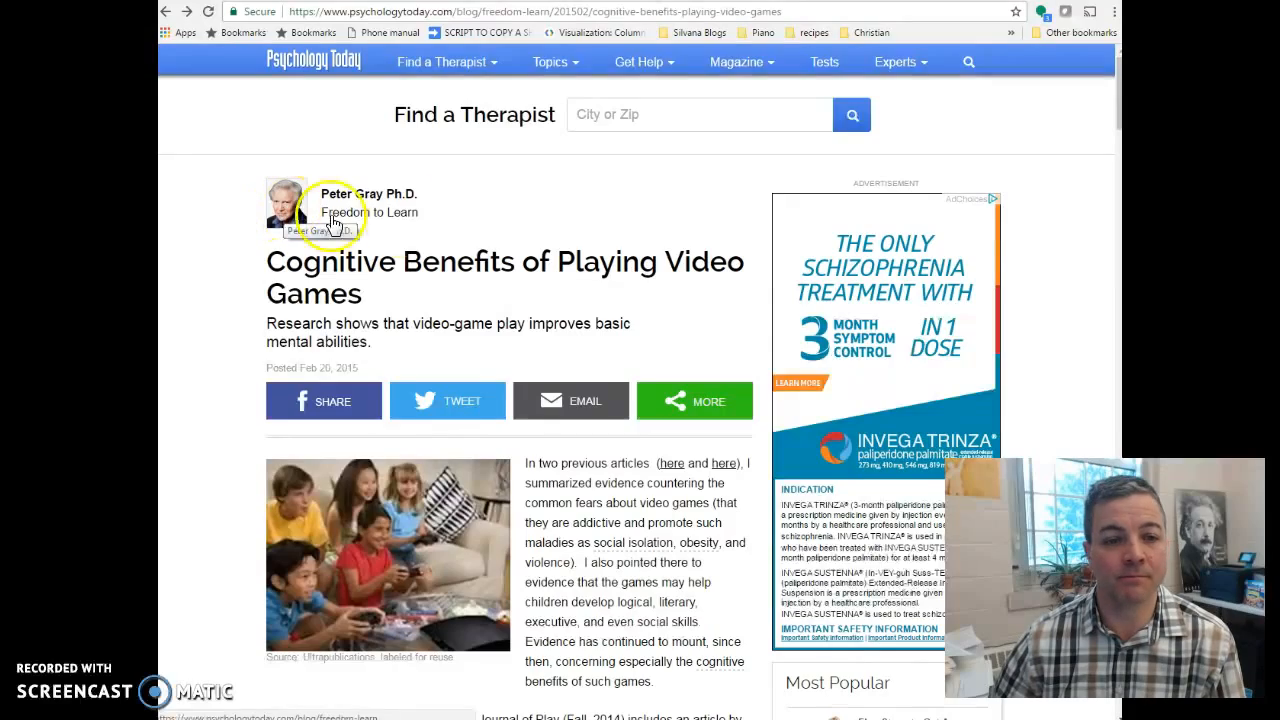
Skim the article from the author line down to the References section, and return to its heading
scroll(545, 280, down, 20)
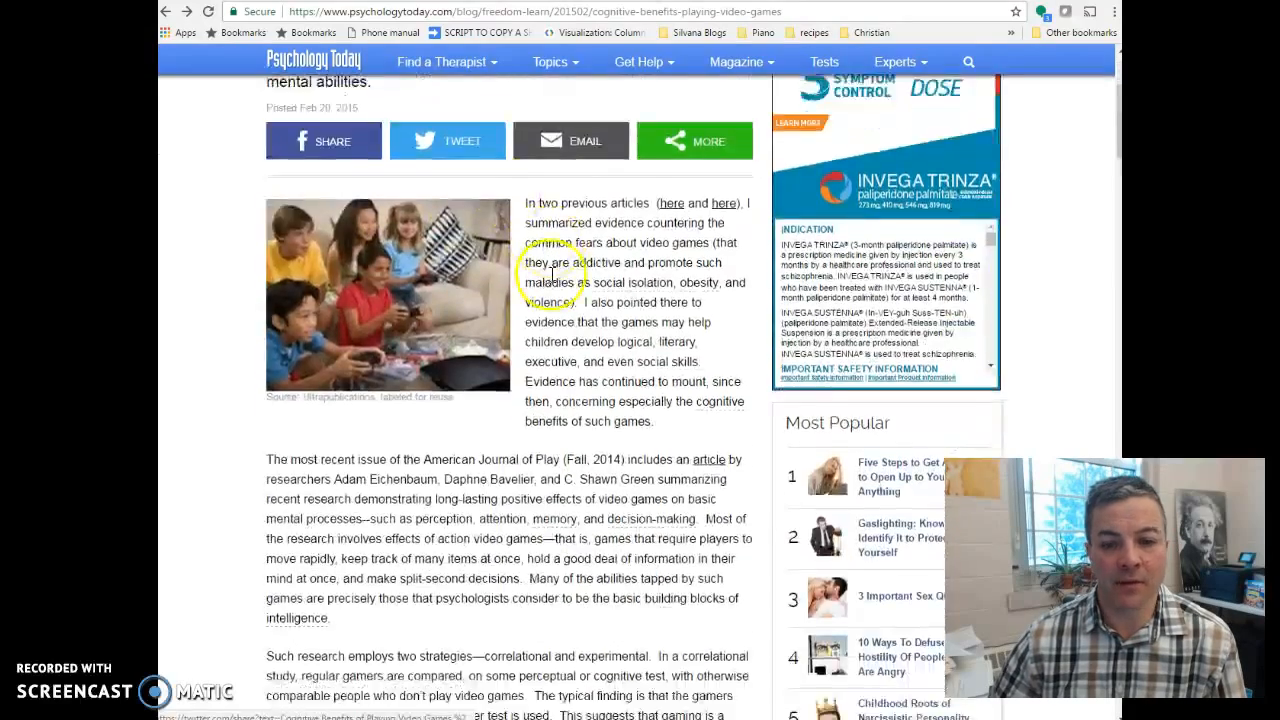
scroll(547, 290, down, 20)
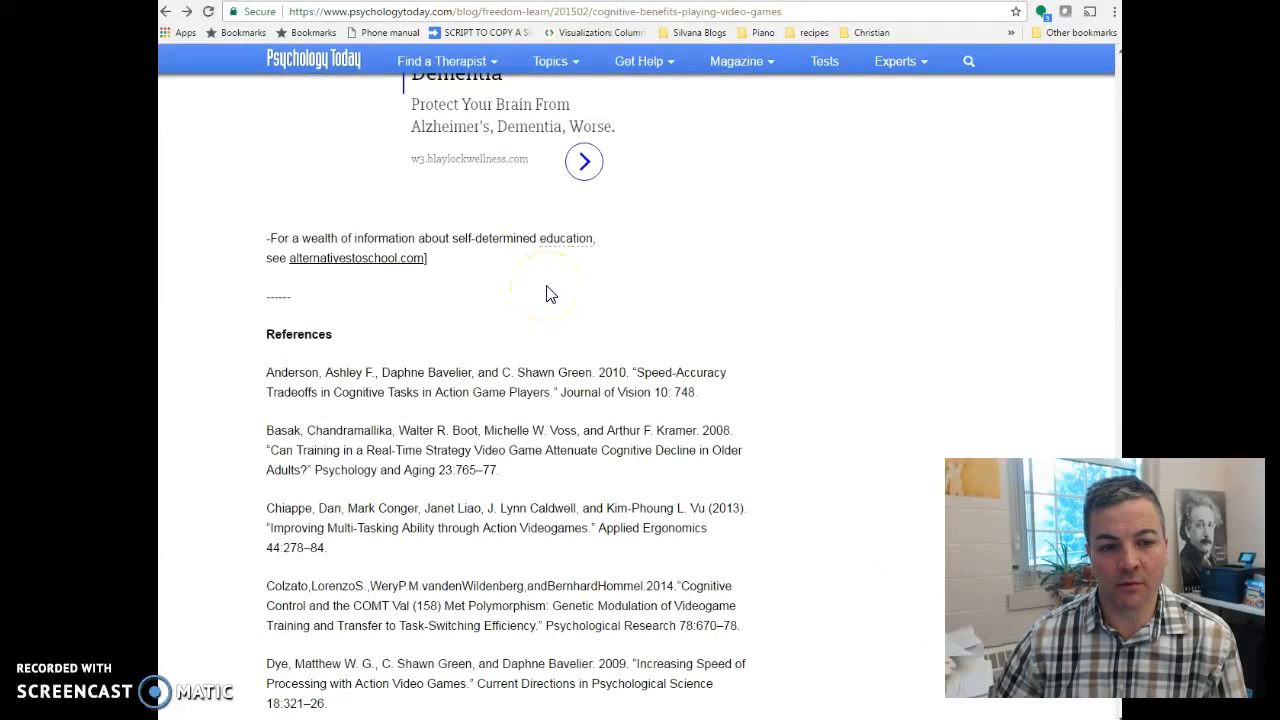
scroll(547, 294, down, 2)
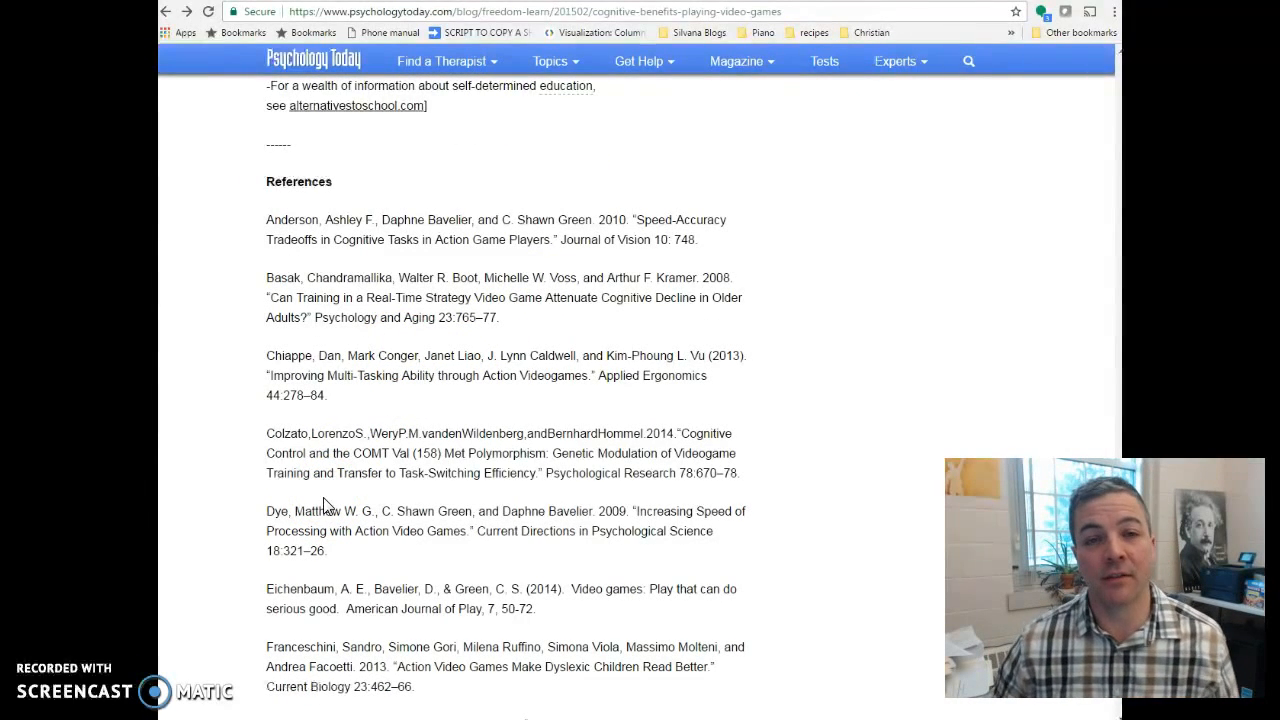
click(520, 500)
scroll(520, 500, up, 20)
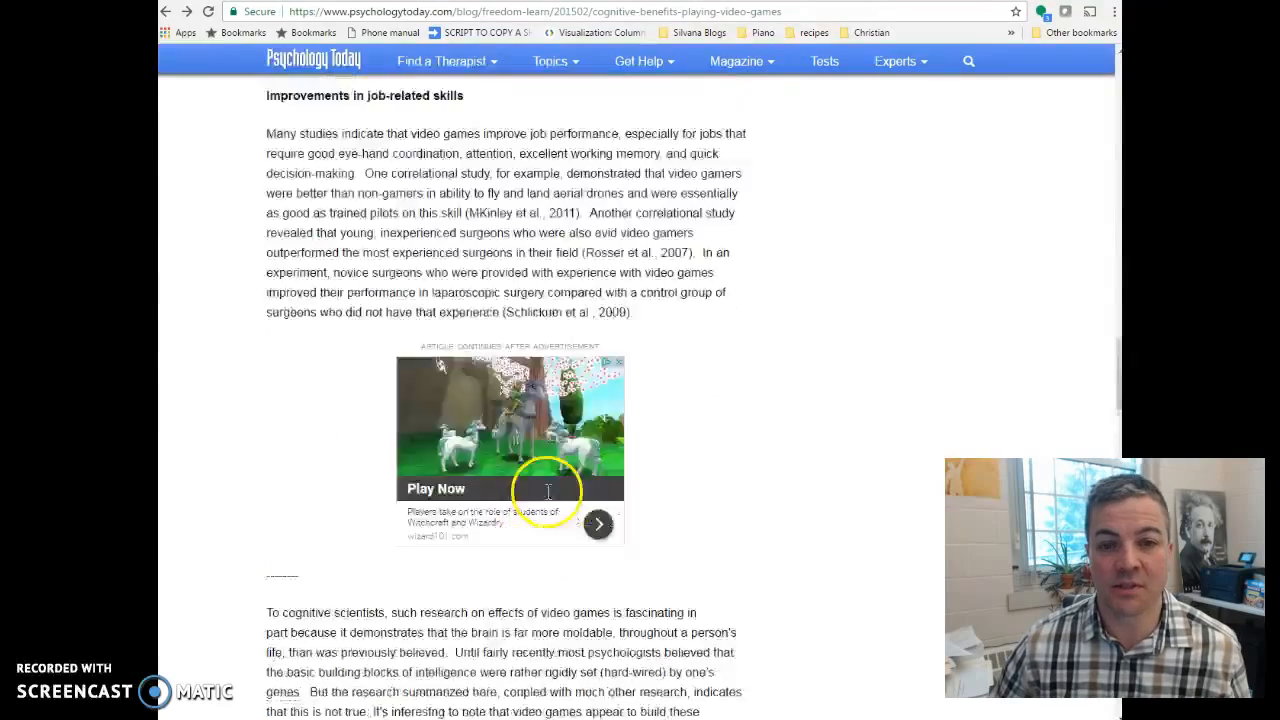
scroll(550, 487, up, 10)
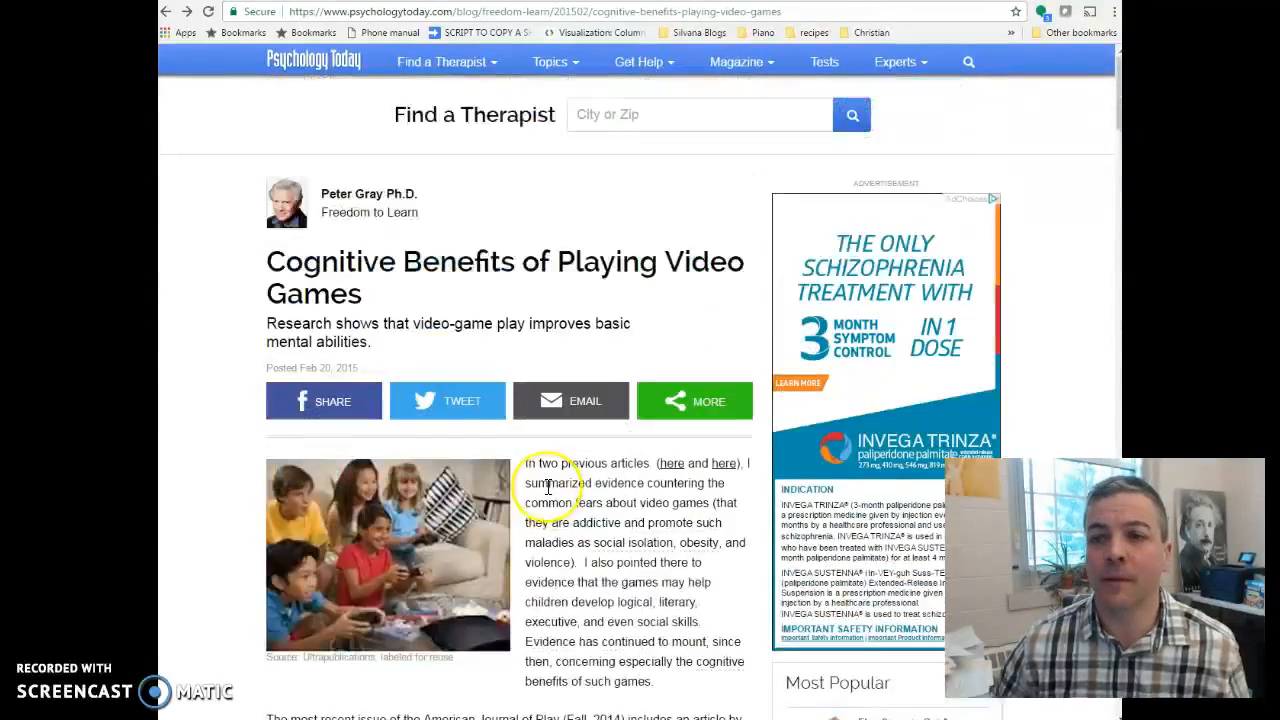
scroll(548, 487, down, 1)
click(560, 484)
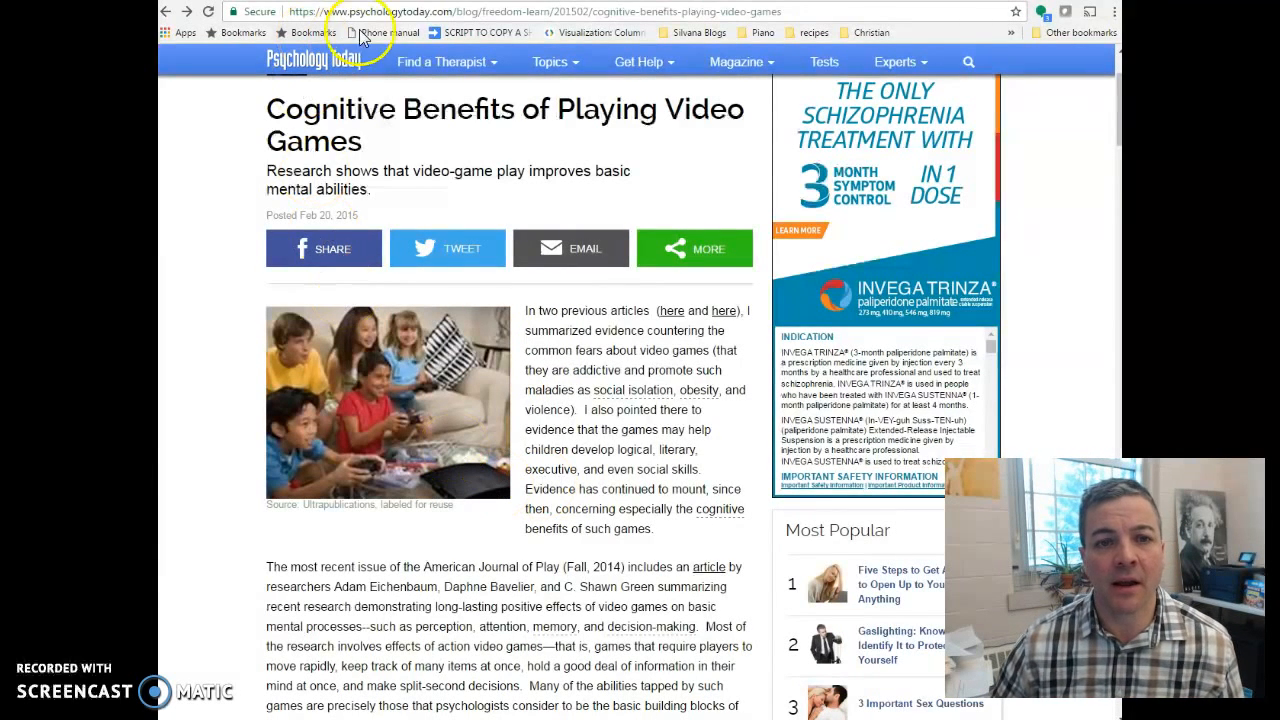
In the Research Notes Video Game Project document, delete the existing link, title, authors and topic notes under "Source #1"
click(406, 12)
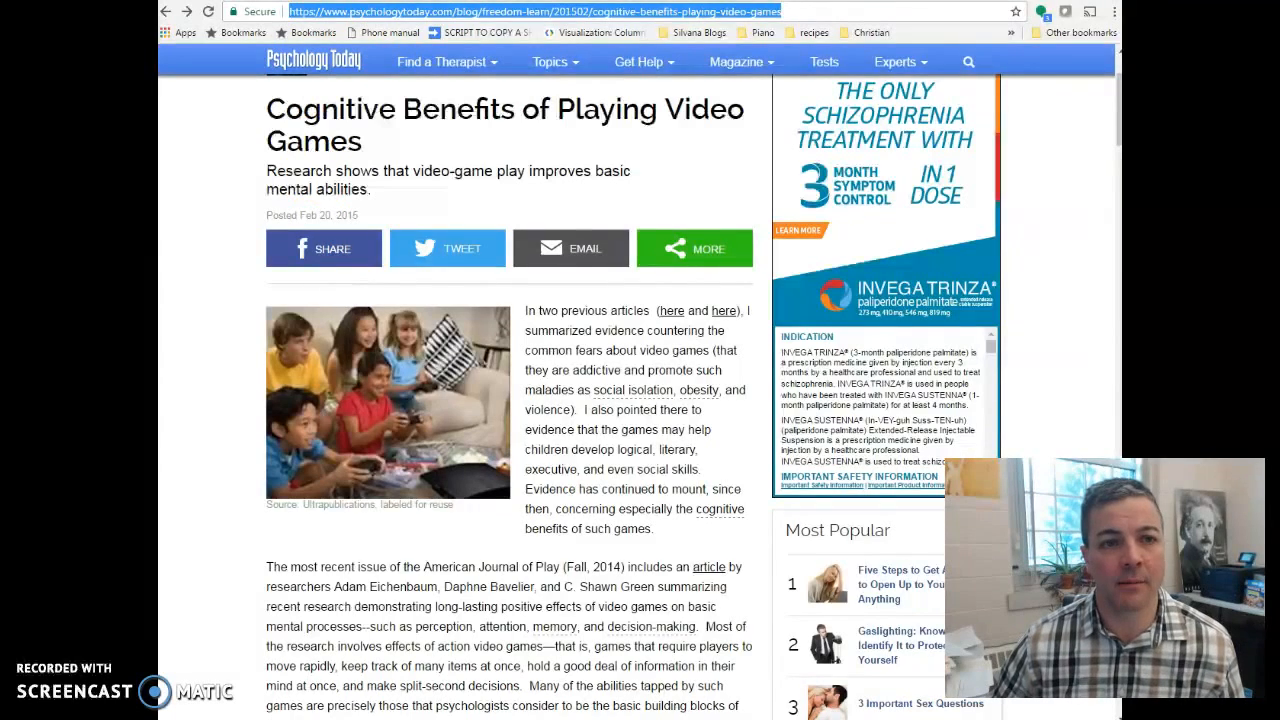
key(ctrl+Tab)
drag(418, 414, 372, 278)
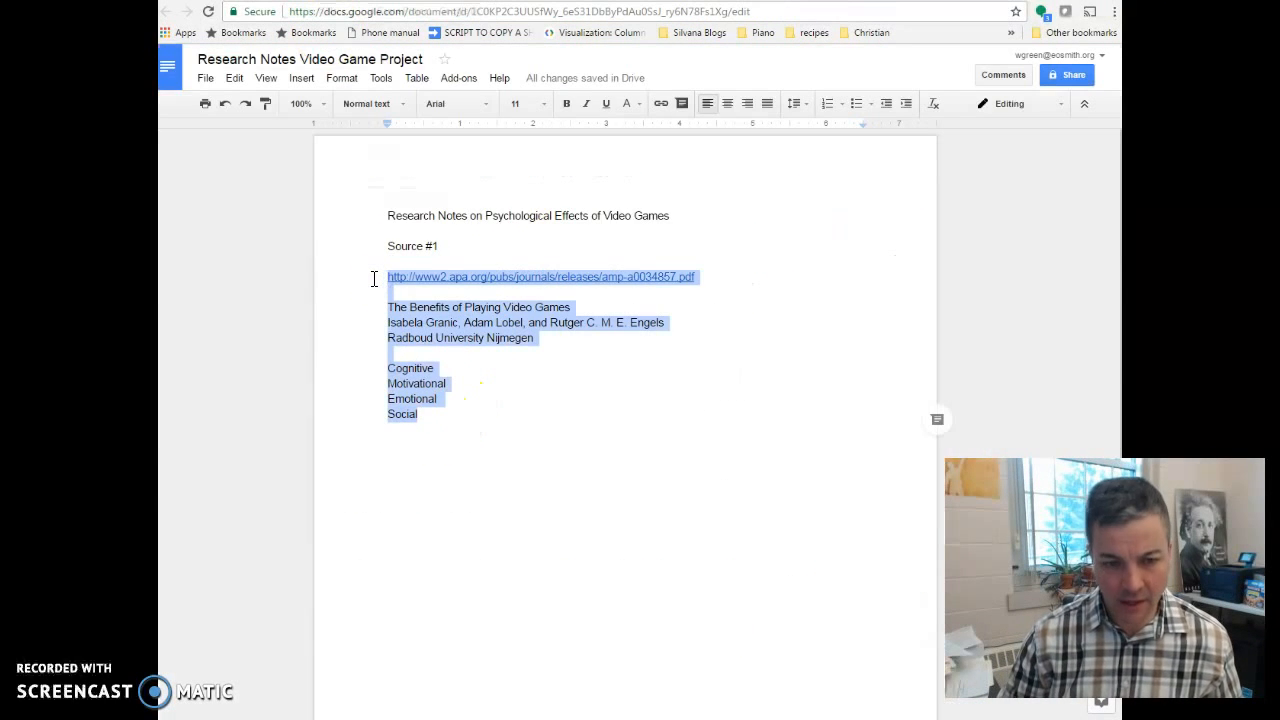
key(BackSpace)
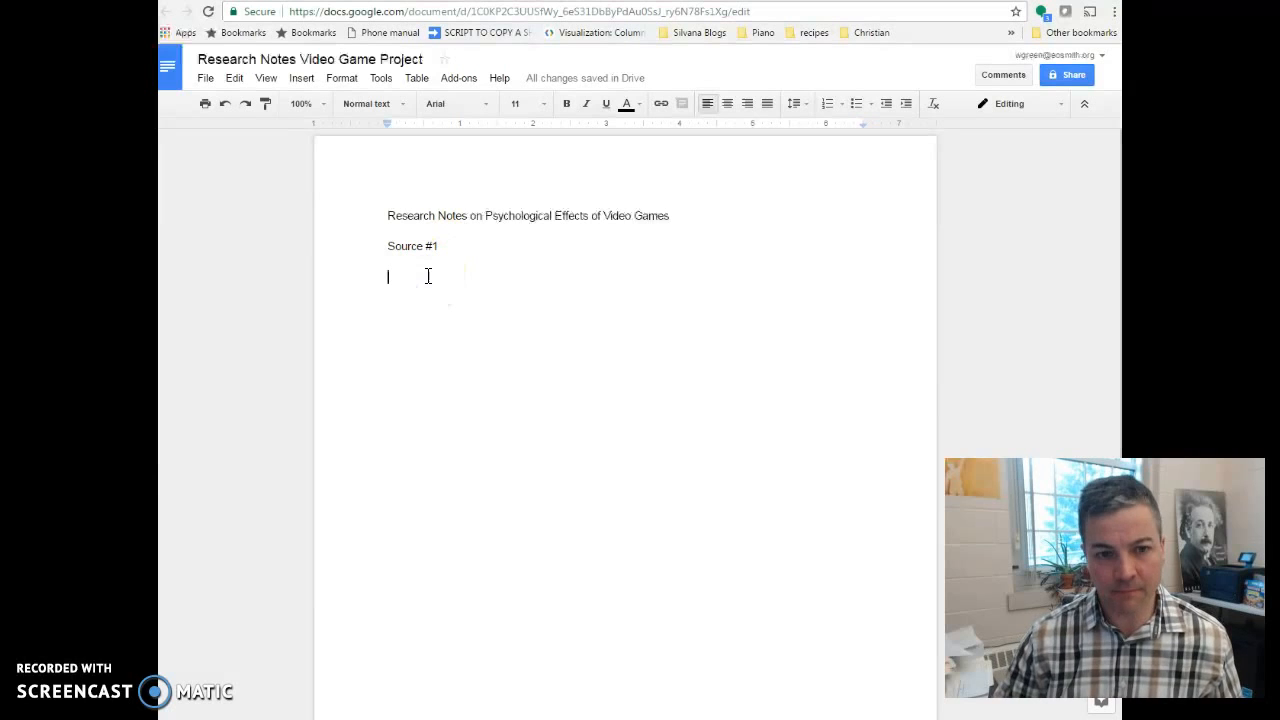
Copy the Psychology Today article's web address into the notes document under "Source #1", followed by a new line
key(ctrl+Tab)
click(480, 11)
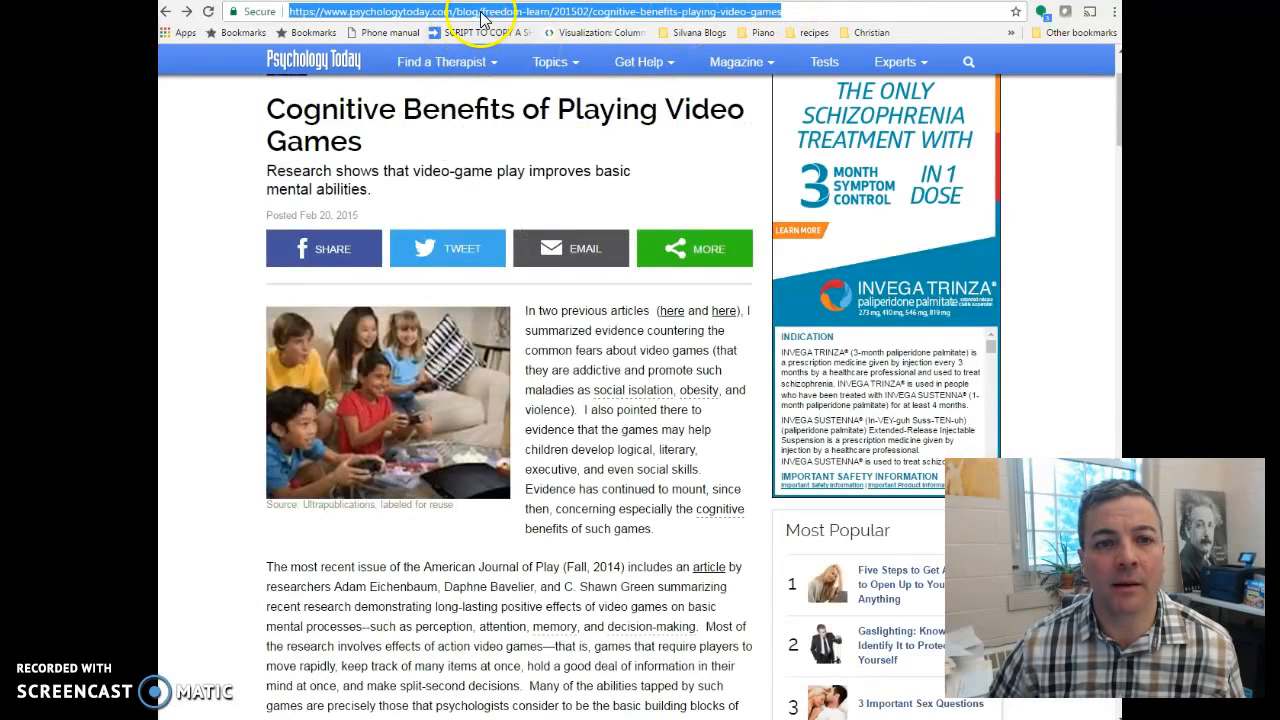
right_click(484, 13)
click(511, 68)
key(ctrl+shift+Tab)
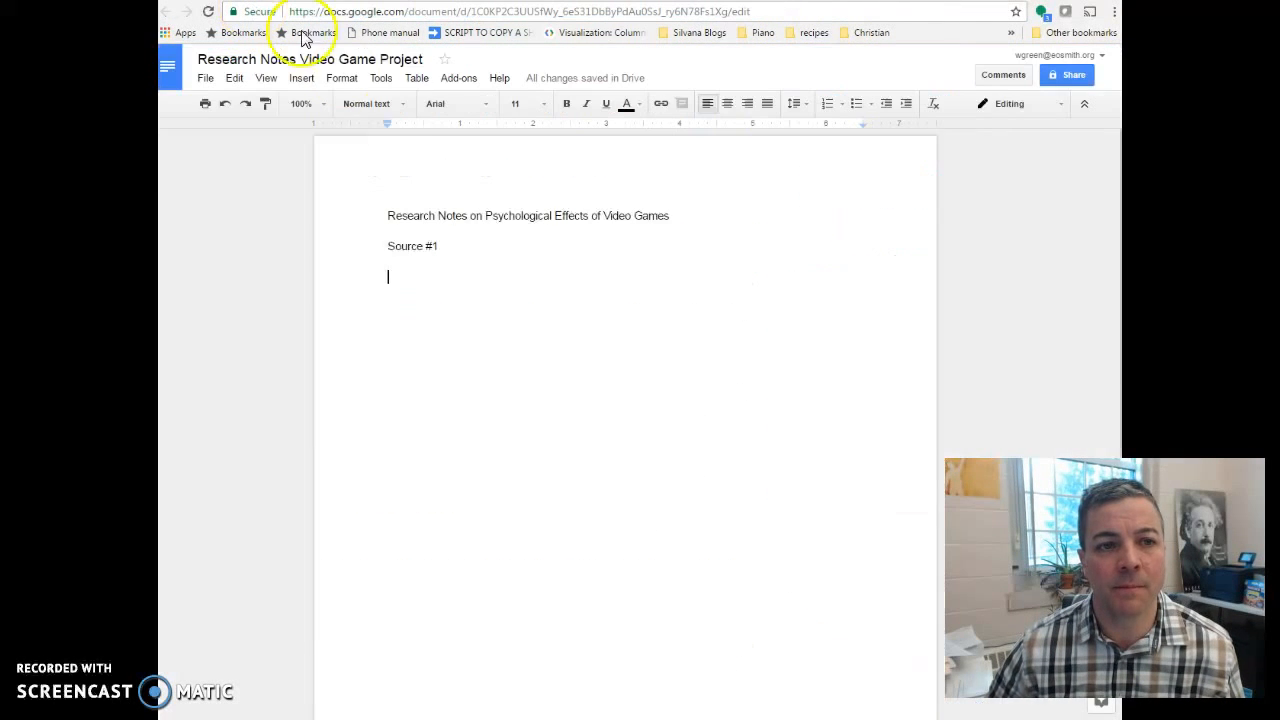
key(ctrl+v)
key(Return)
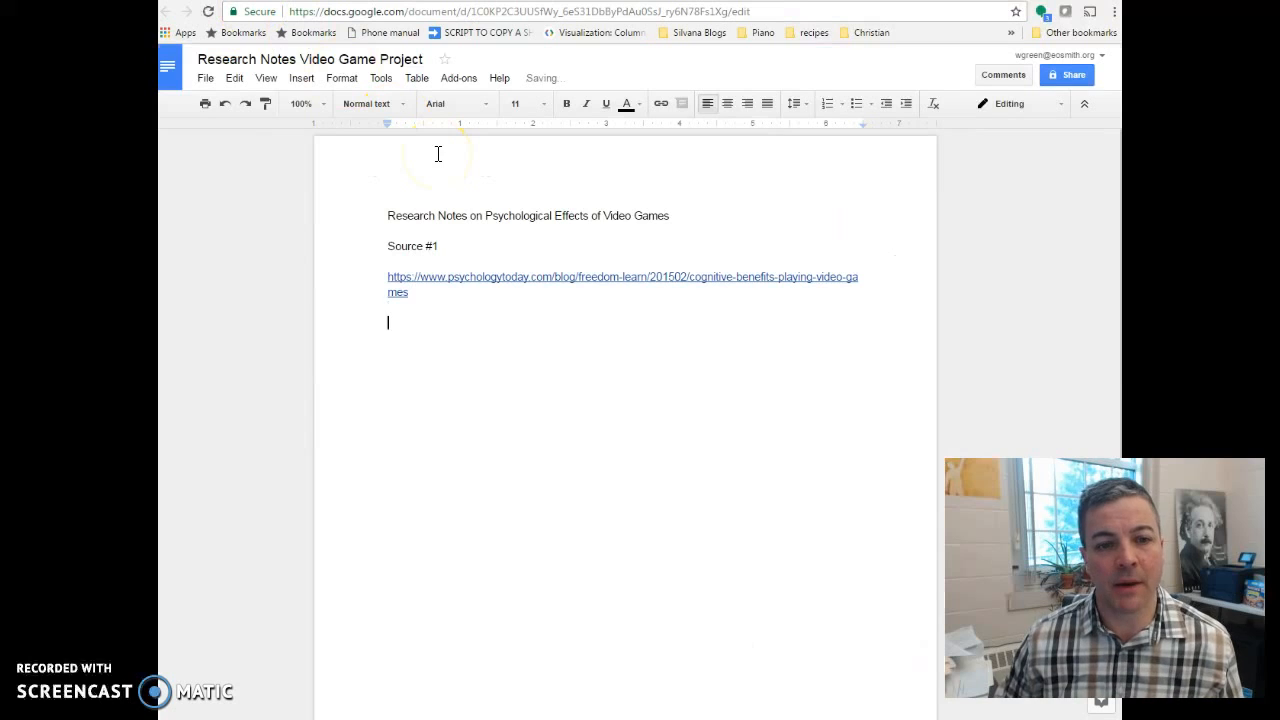
Copy the article's title "Cognitive Benefits of Playing Video Games" into the notes document below the source link
key(ctrl+Tab)
drag(262, 106, 374, 162)
click(374, 162)
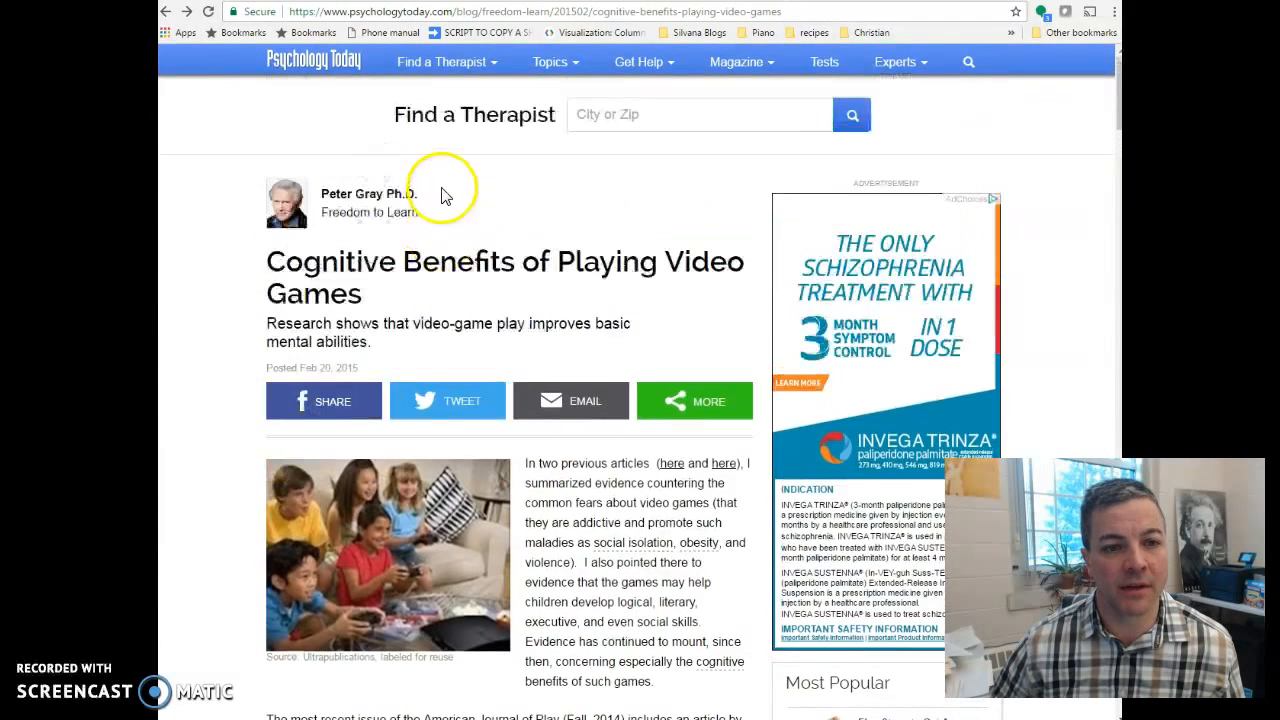
drag(380, 350, 360, 290)
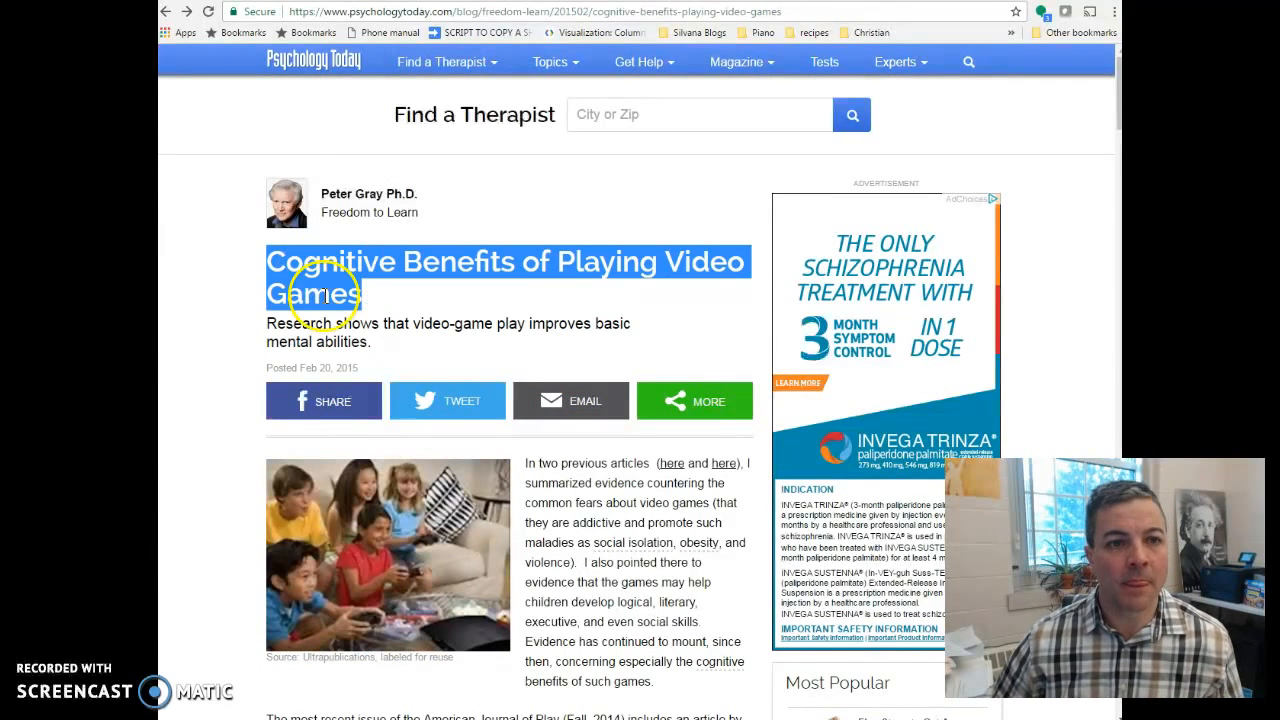
click(300, 1)
key(ctrl+v)
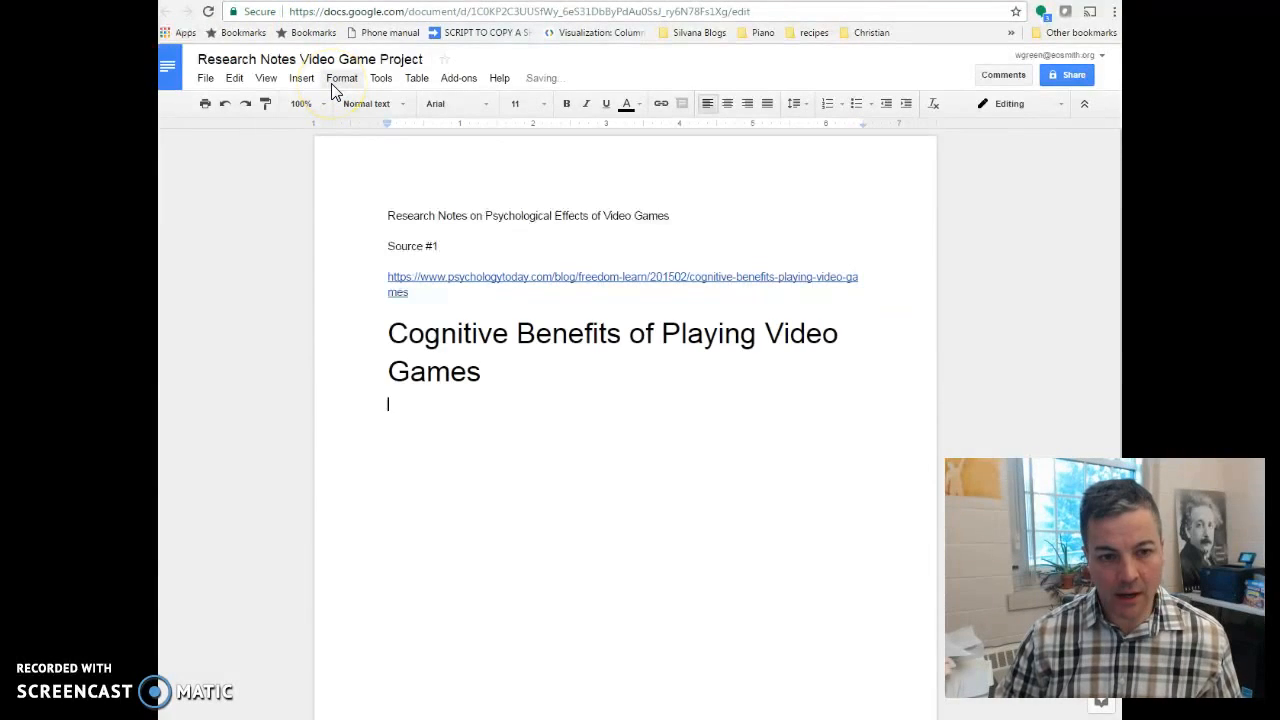
Undo the formatted title paste and insert "Cognitive Benefits of Playing Video Games" as plain text below the source link
click(225, 103)
click(234, 78)
click(266, 217)
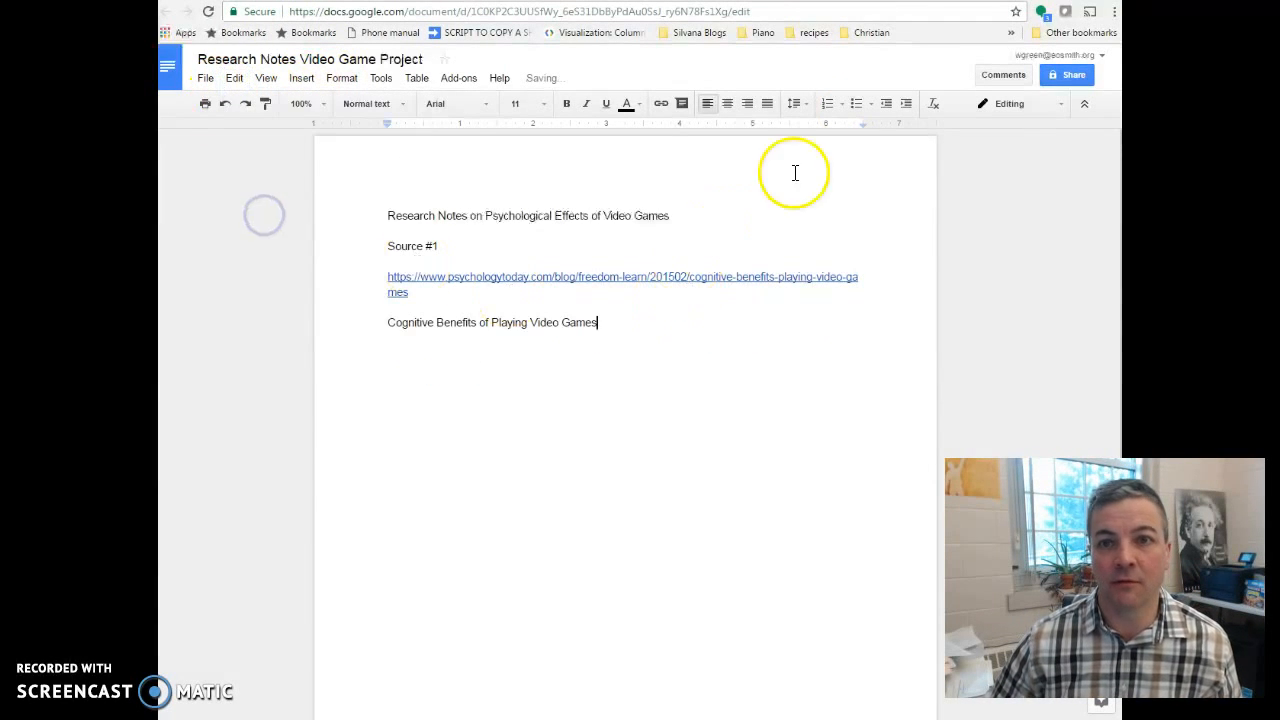
Copy the author's name and degree from the article into the notes as plain text below the title, followed by a blank line
click(896, 1)
click(389, 345)
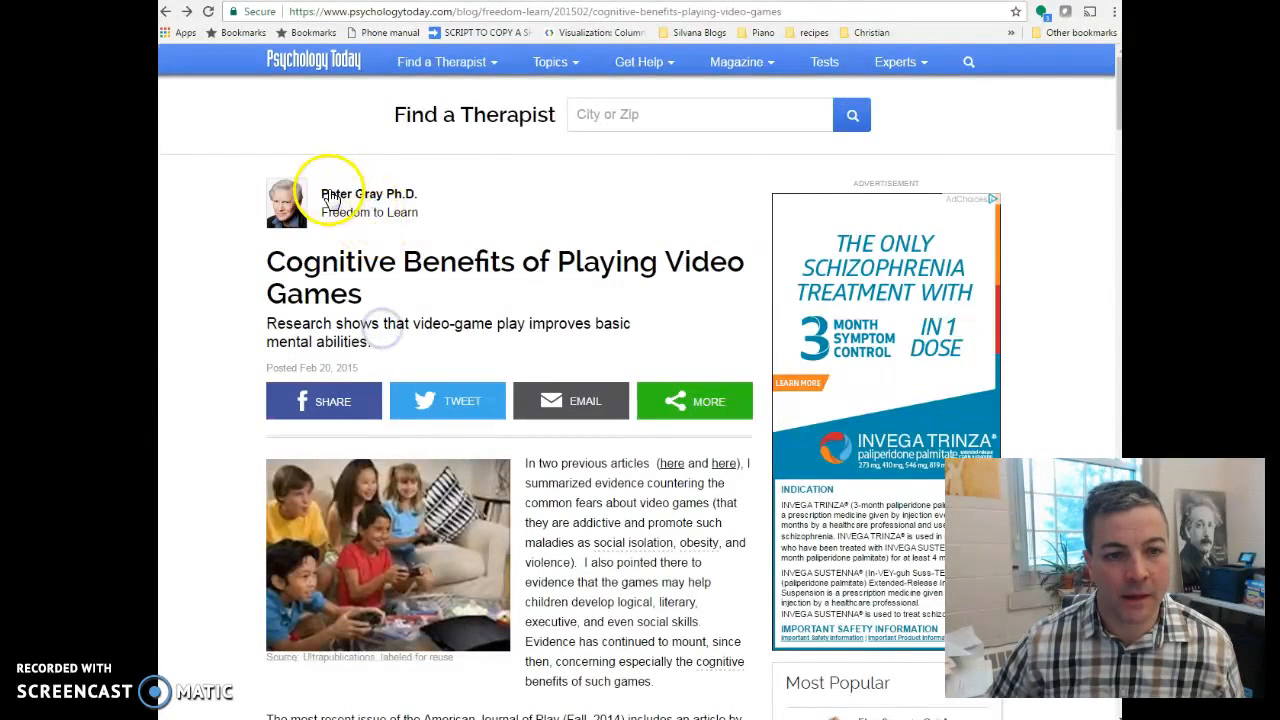
drag(471, 194, 395, 193)
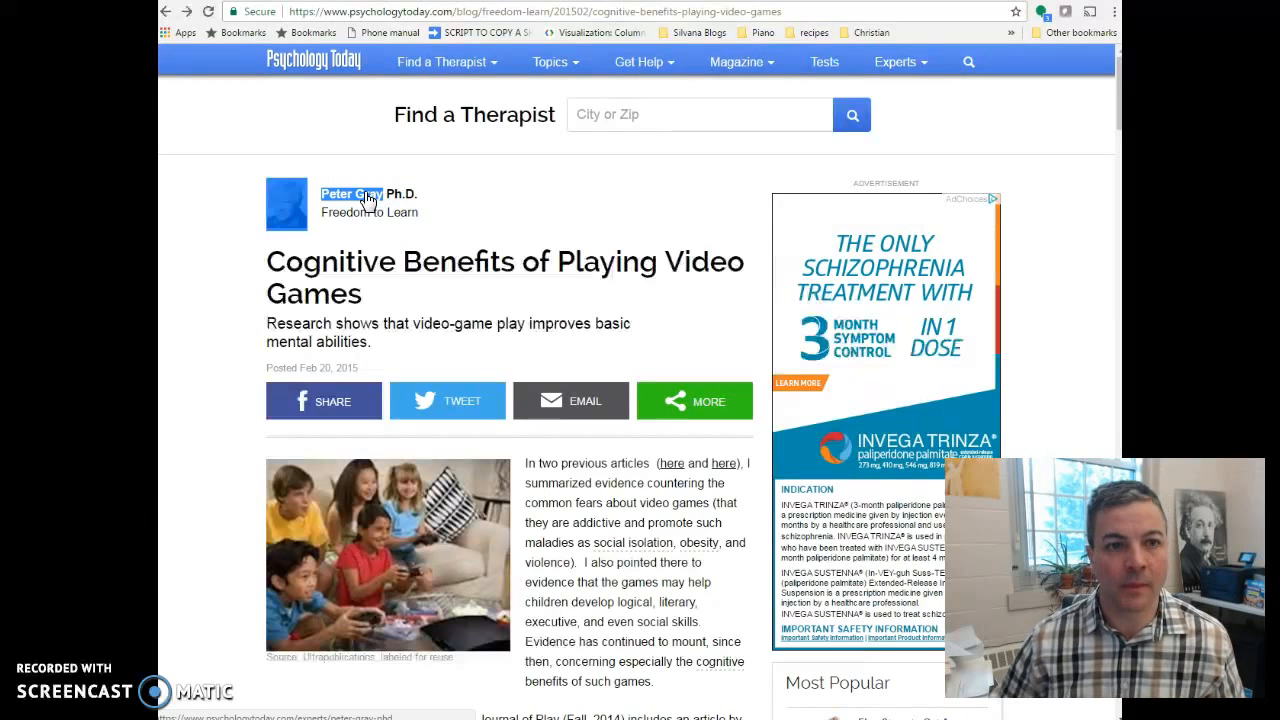
click(275, 1)
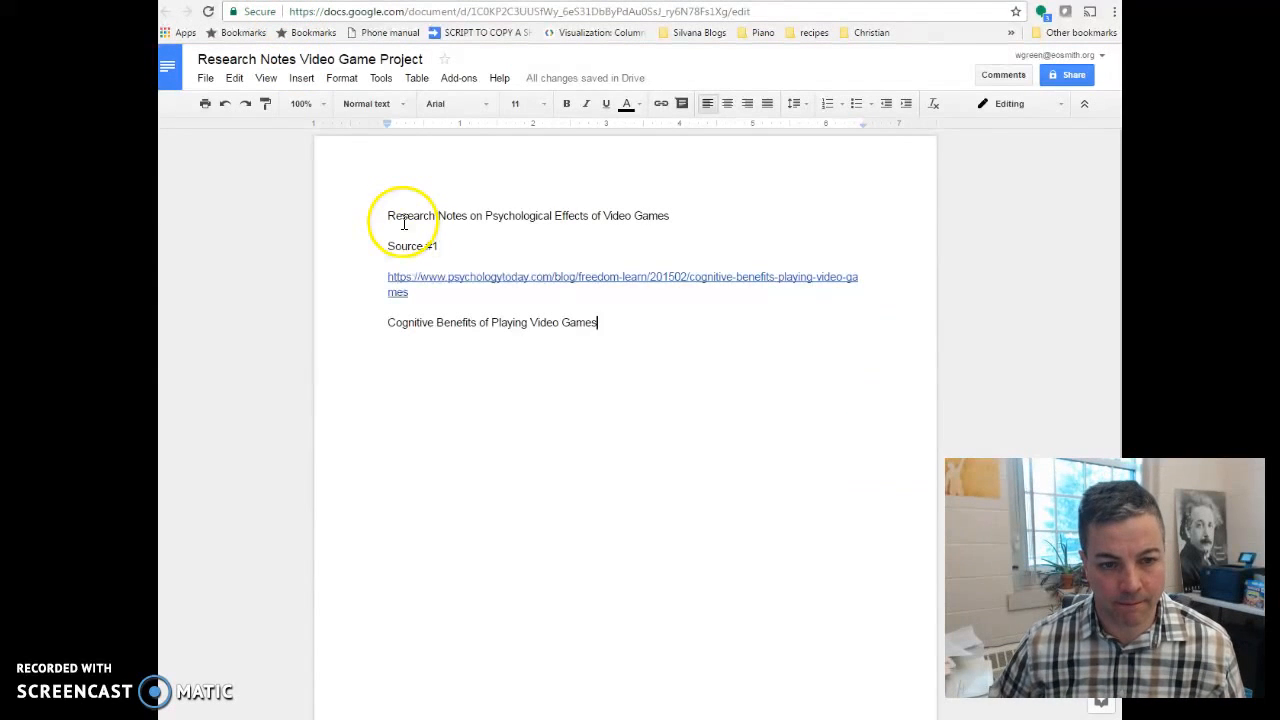
click(234, 78)
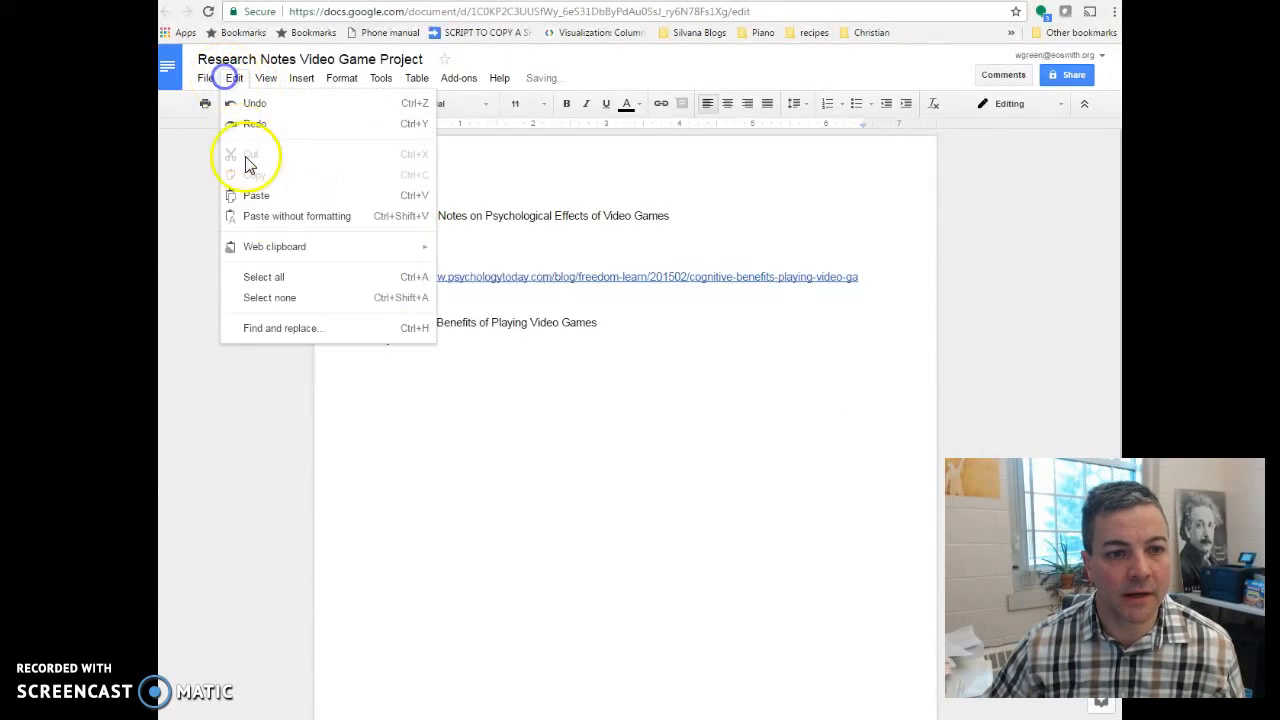
click(260, 216)
click(598, 384)
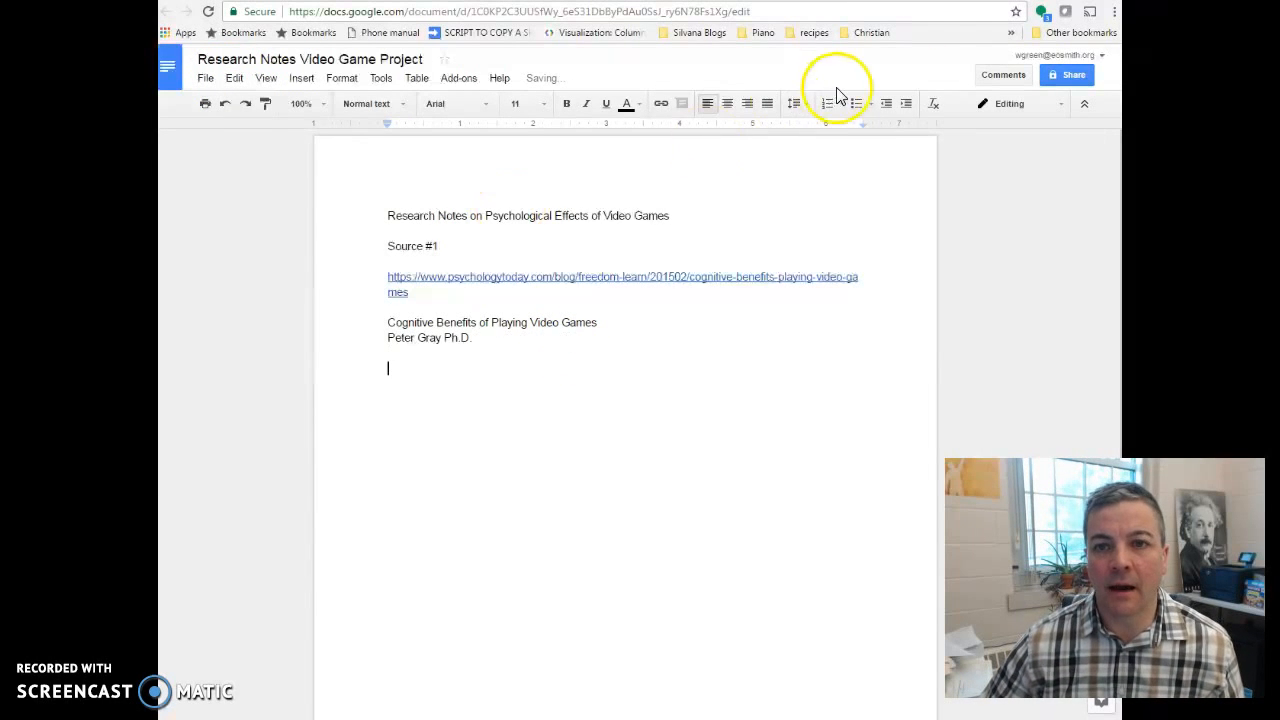
Read the article's opening paragraph and add the topic note "Cognitive benefits" below the author in the notes document
click(918, 2)
scroll(748, 254, down, 2)
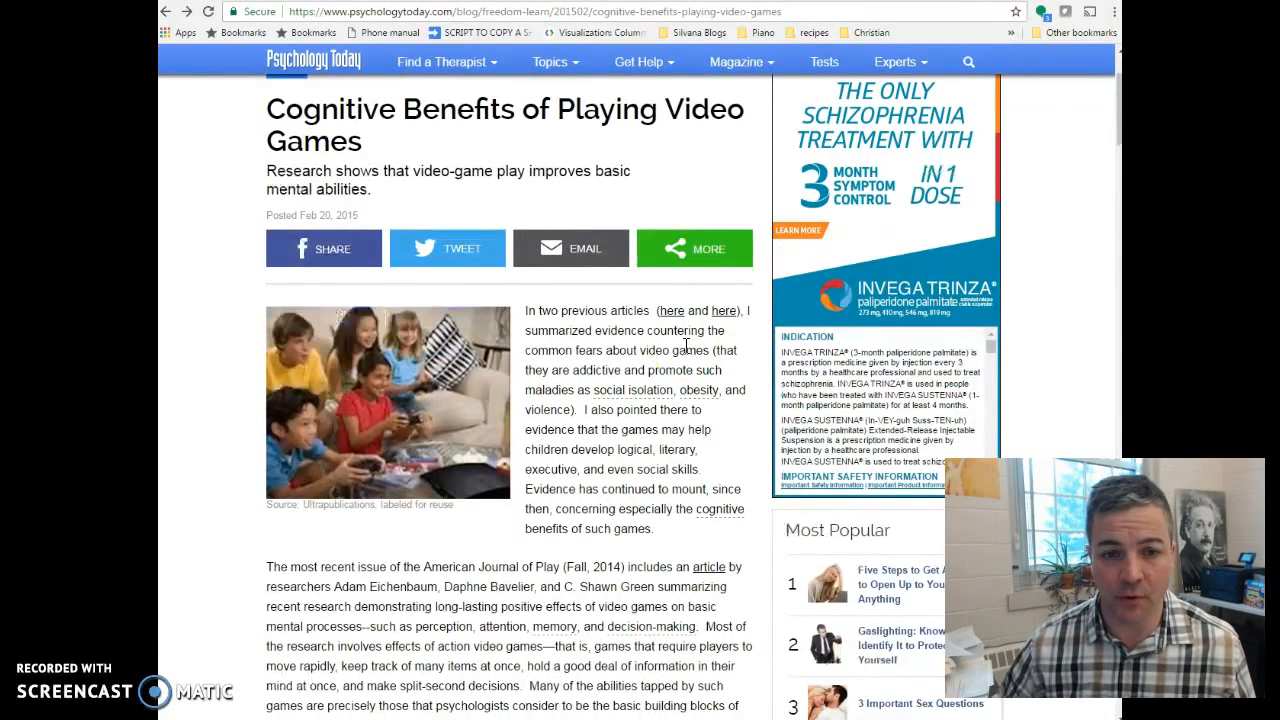
click(680, 356)
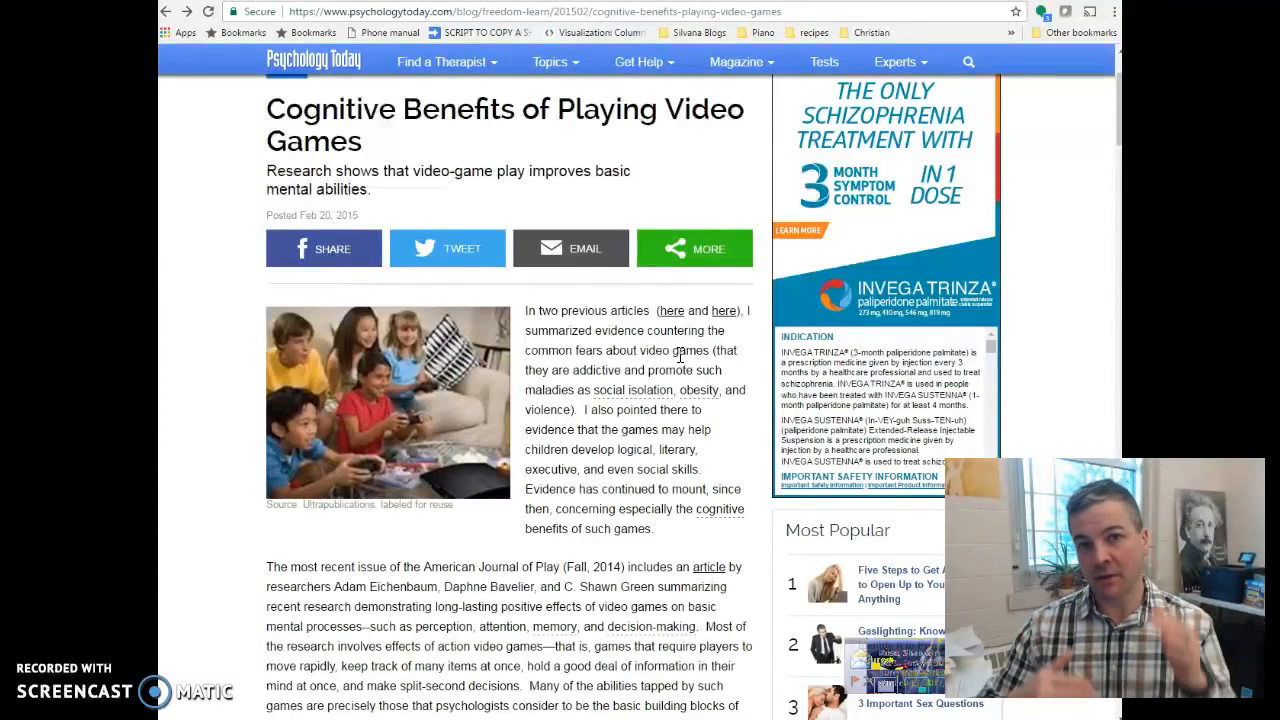
scroll(590, 300, down, 3)
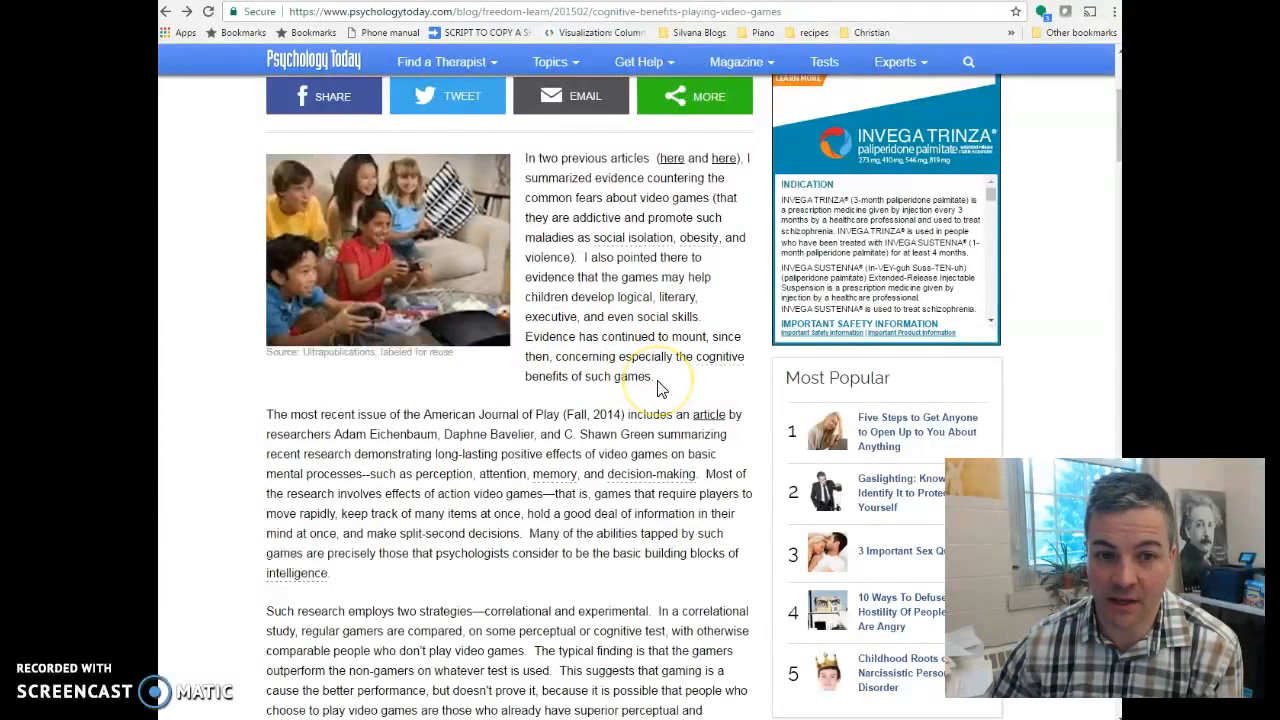
key(ctrl+Tab)
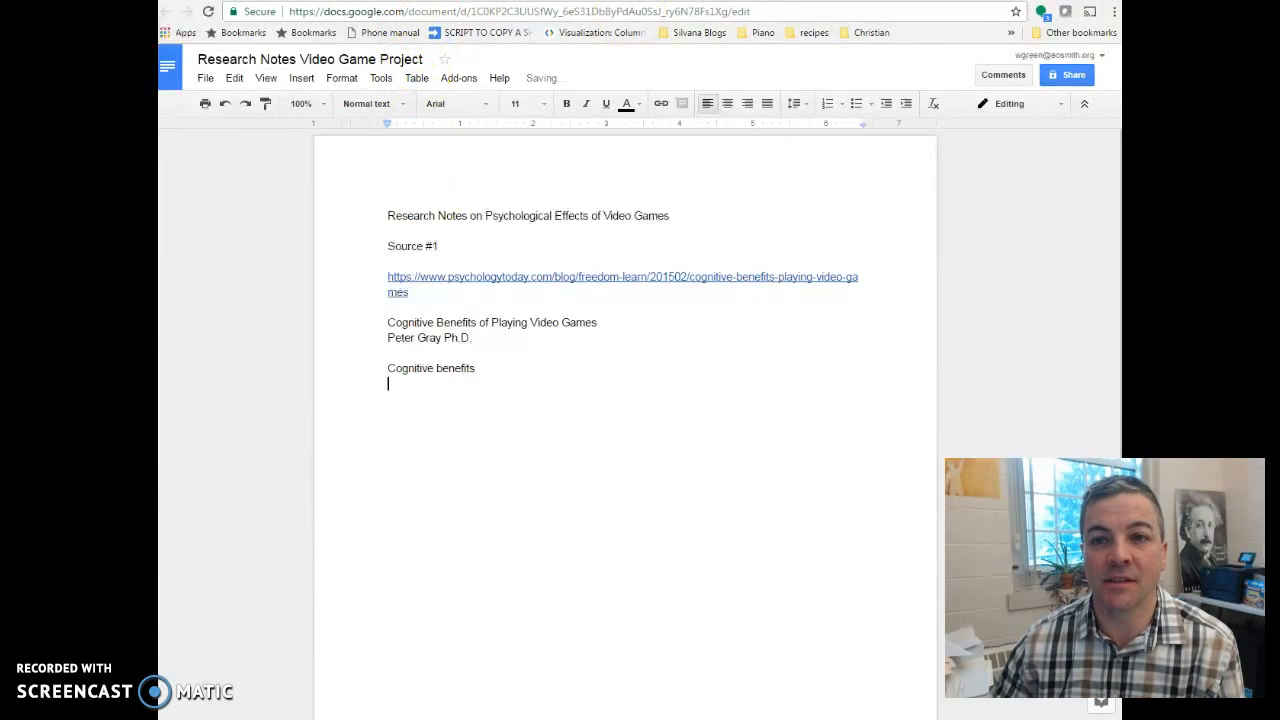
Return to the article and read from its introduction through the sections on basic visual processes and on attention and vigilance
key(ctrl+Tab)
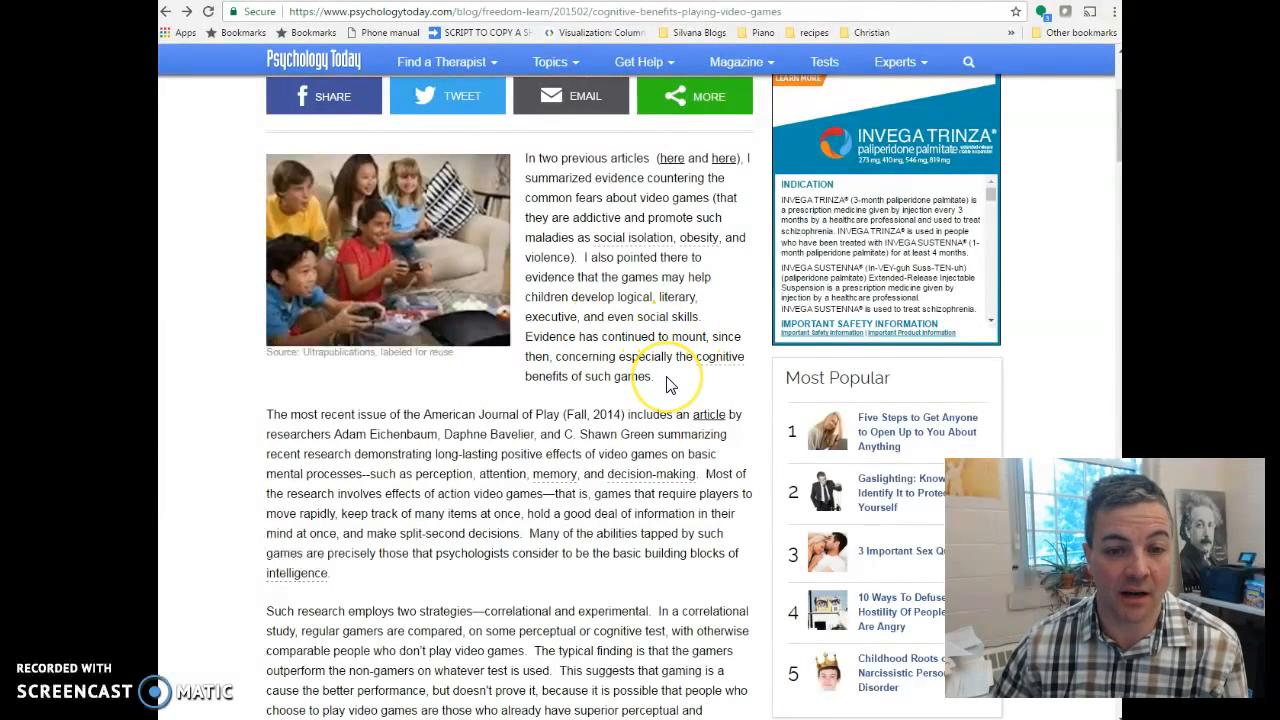
scroll(657, 383, down, 1)
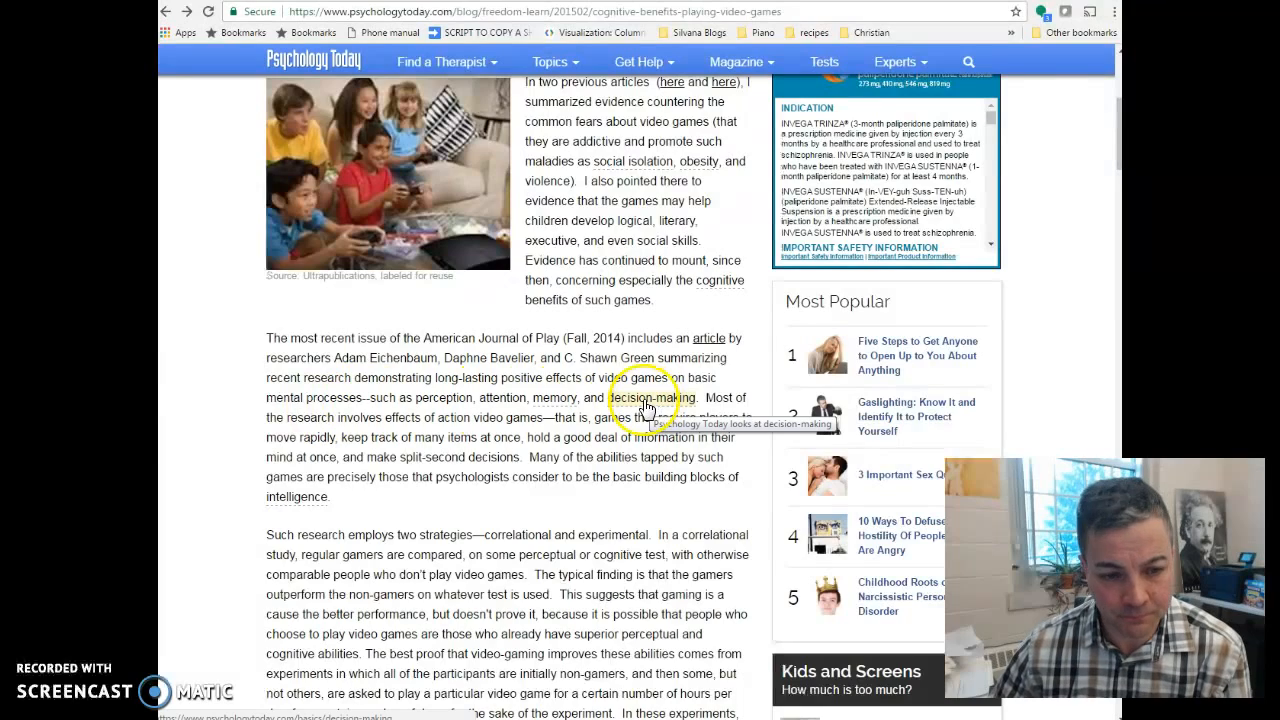
scroll(510, 465, down, 2)
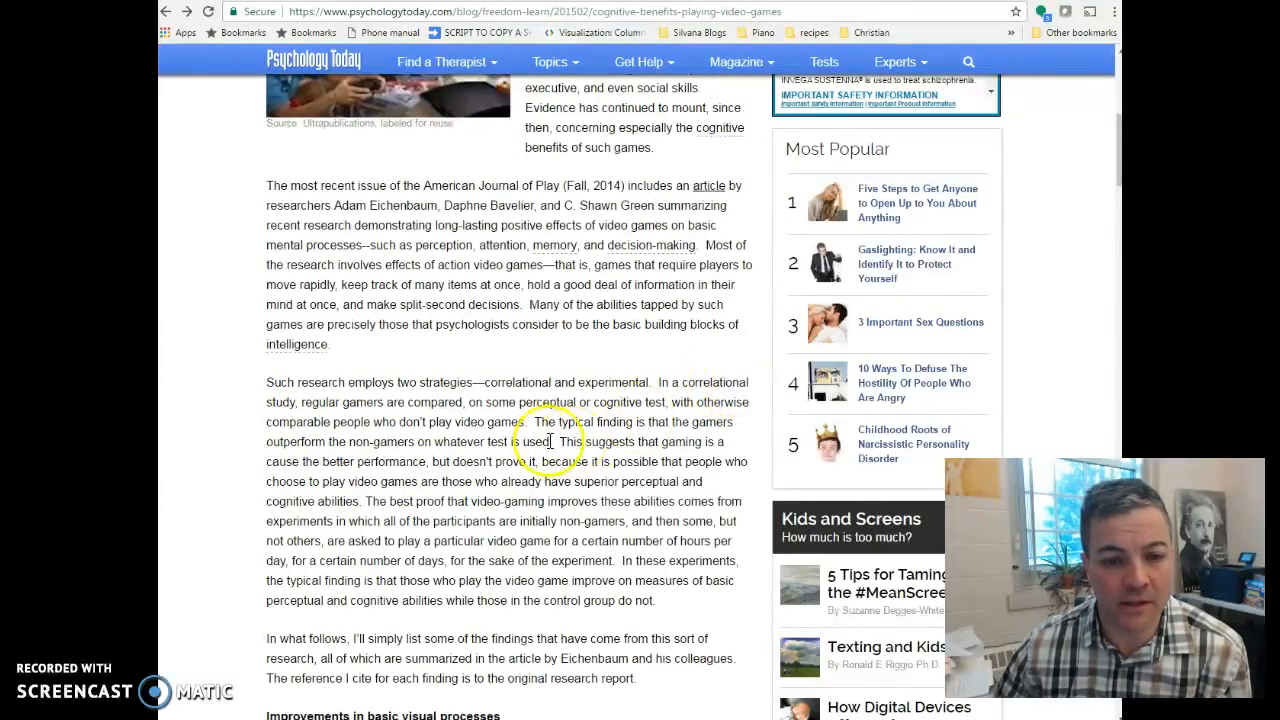
scroll(472, 472, down, 3)
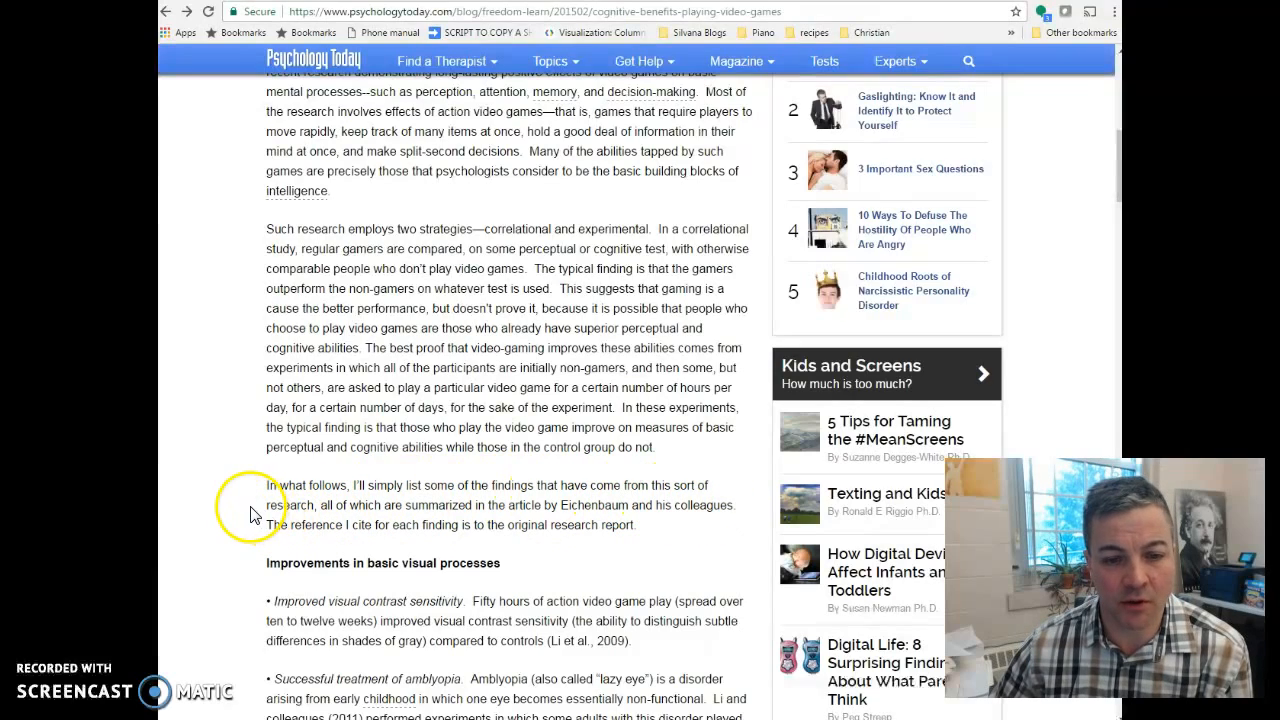
scroll(270, 503, down, 3)
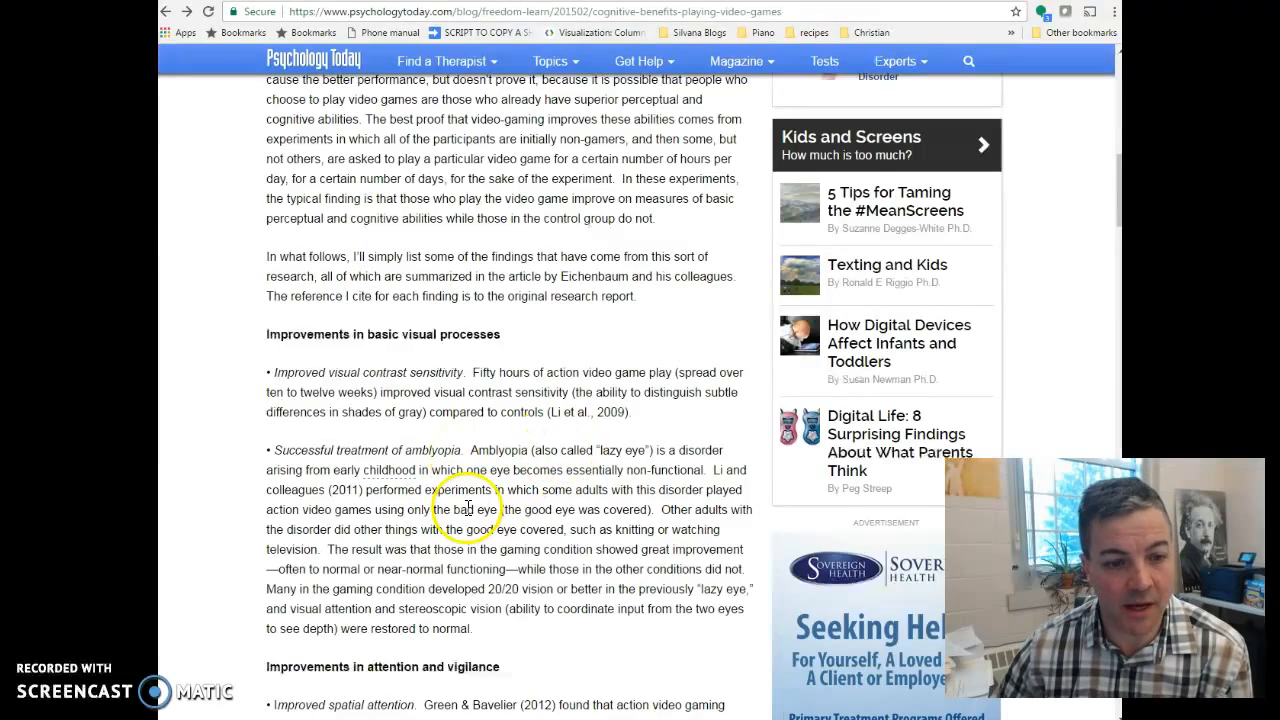
scroll(457, 505, down, 2)
scroll(440, 480, down, 2)
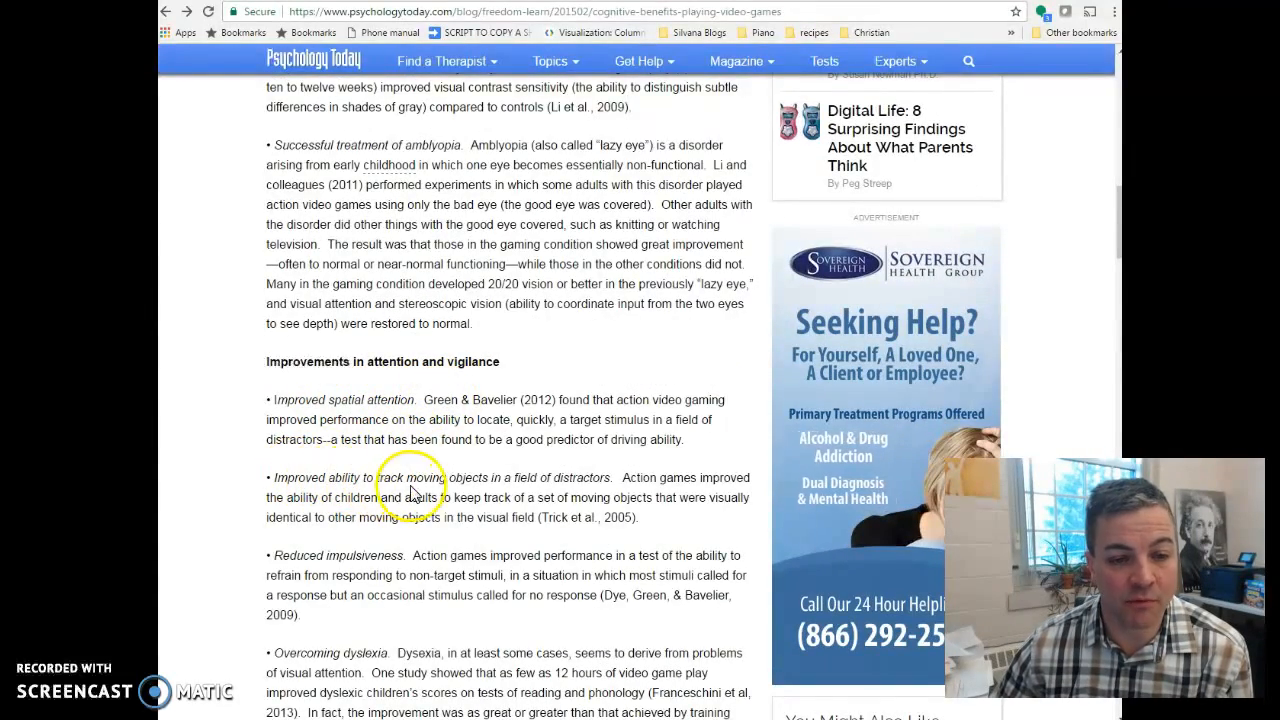
scroll(436, 505, down, 1)
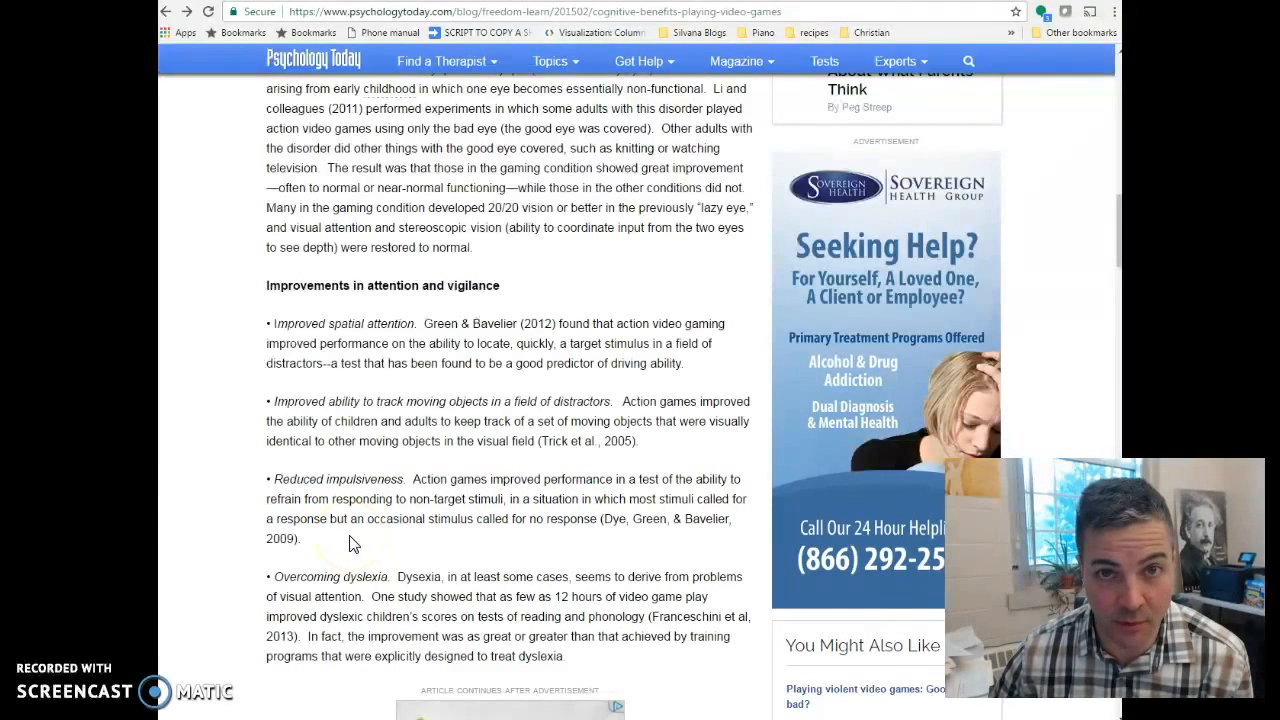
scroll(360, 540, down, 1)
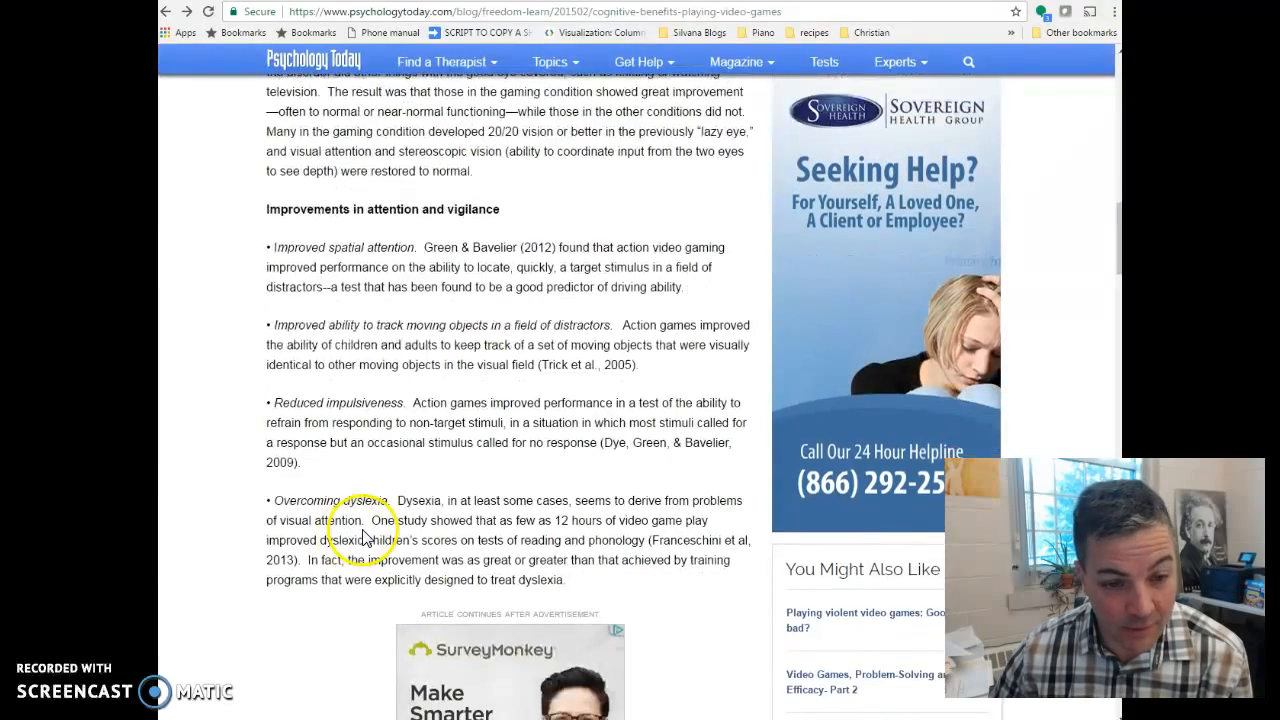
Read the article's sections on executive functioning and job-related skills, continuing to the closing remarks
scroll(365, 537, down, 5)
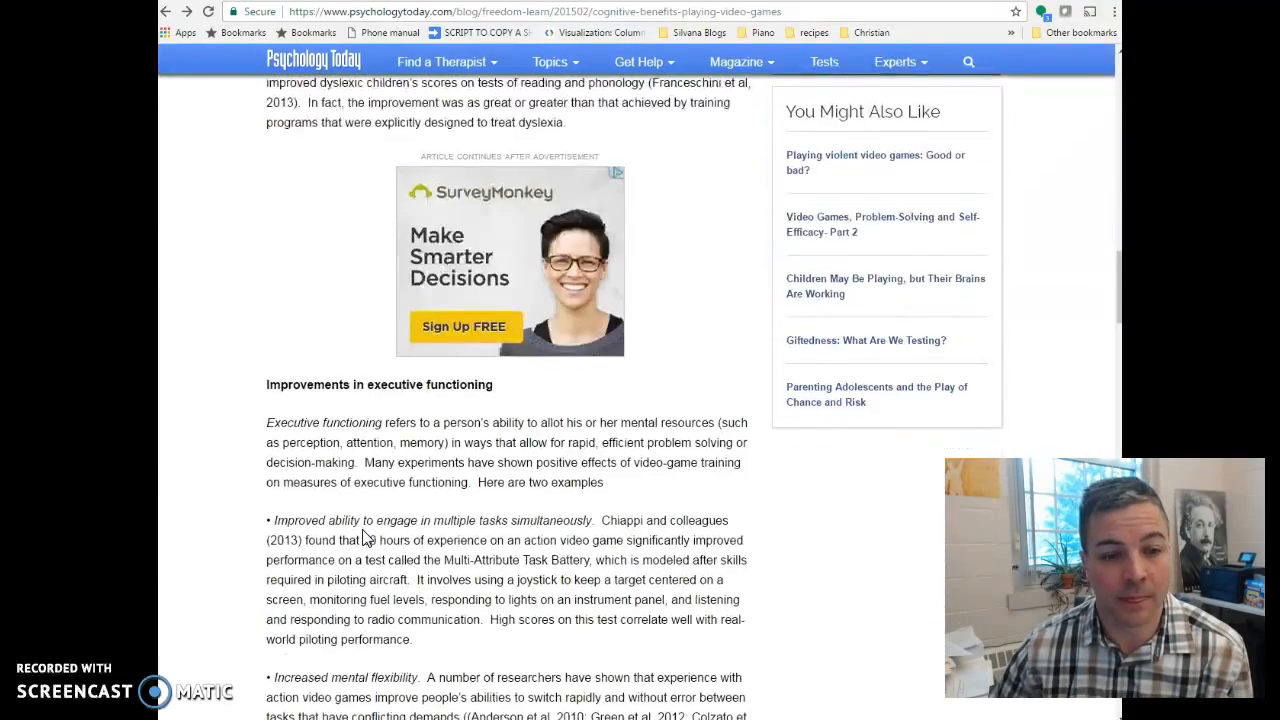
scroll(365, 537, down, 1)
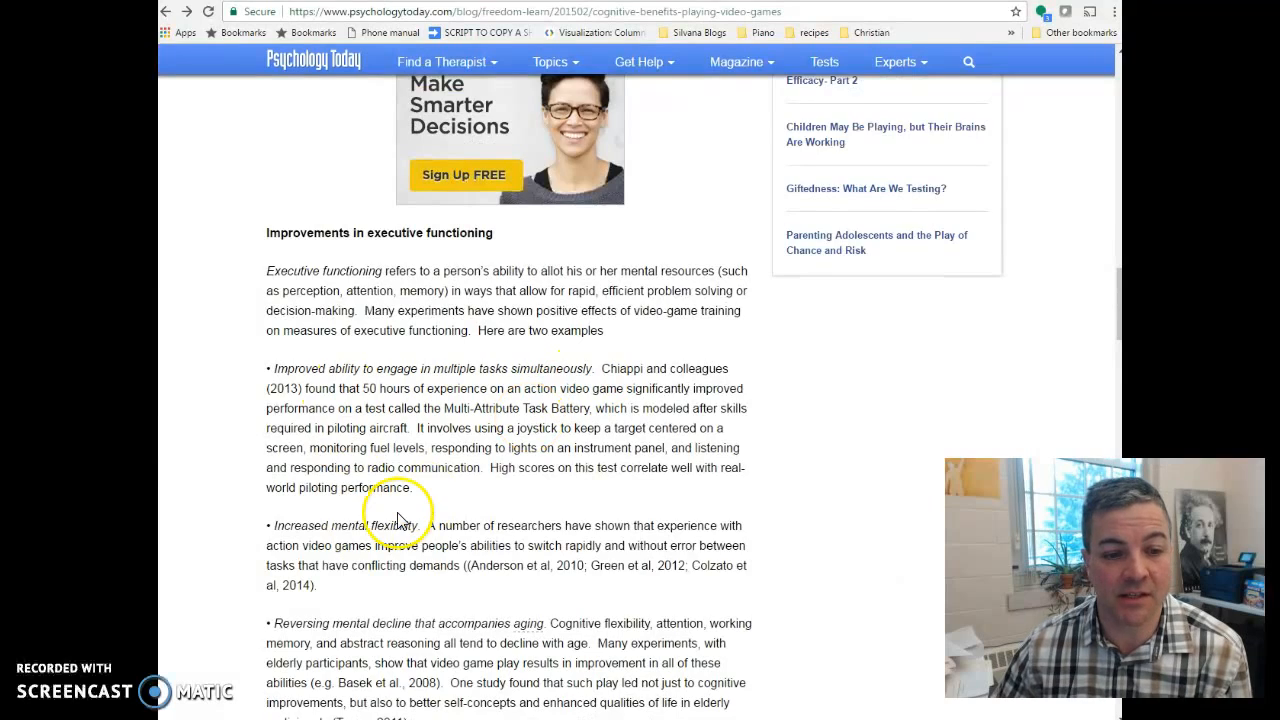
scroll(380, 540, down, 1)
scroll(390, 525, down, 1)
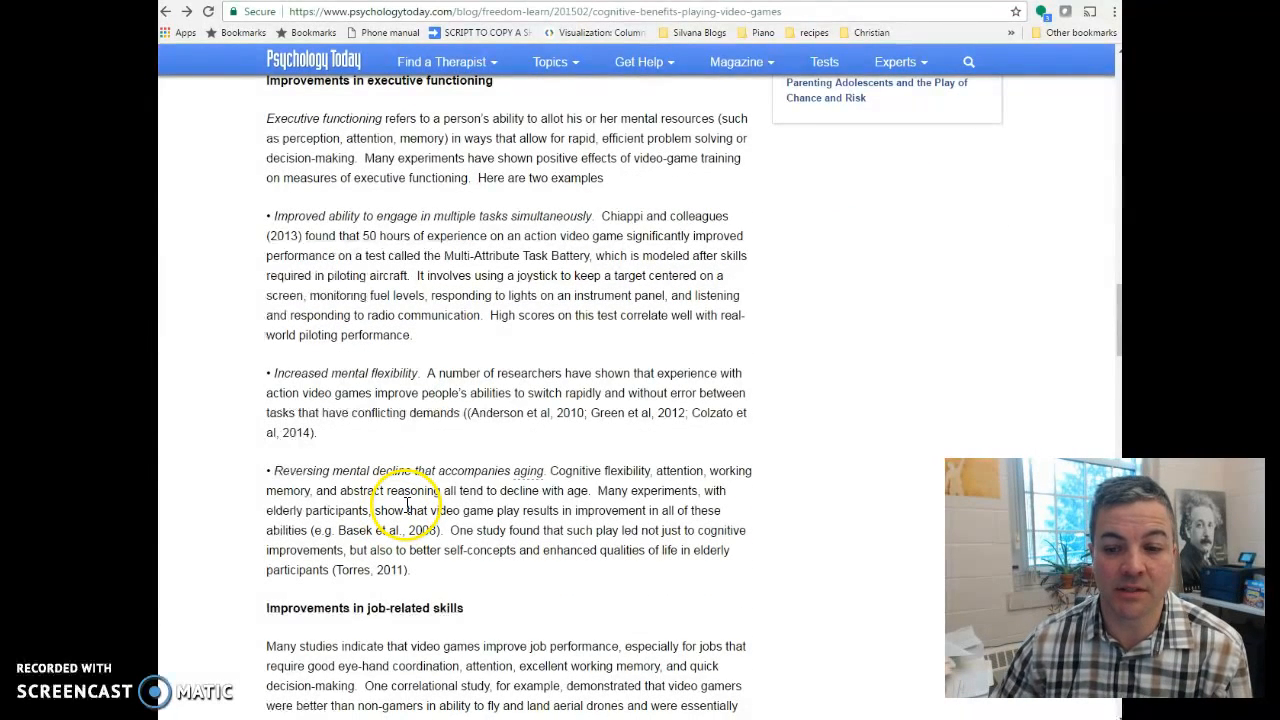
scroll(400, 500, down, 2)
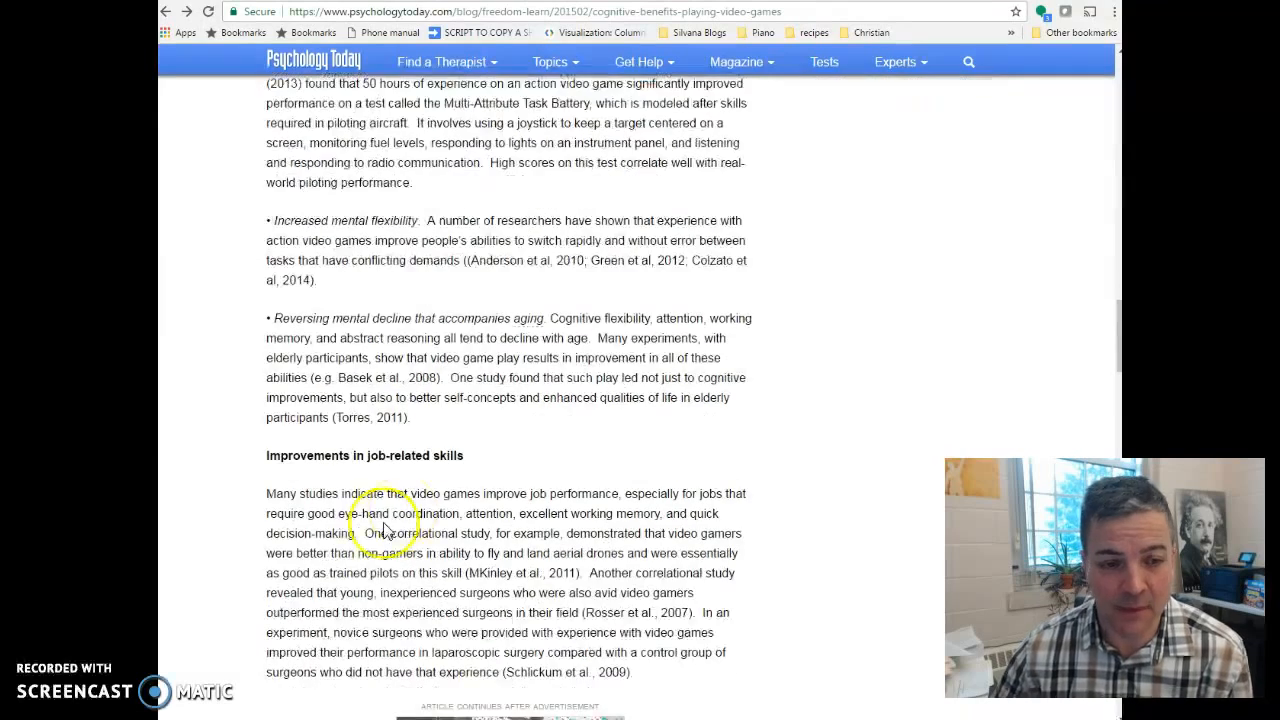
scroll(385, 440, down, 2)
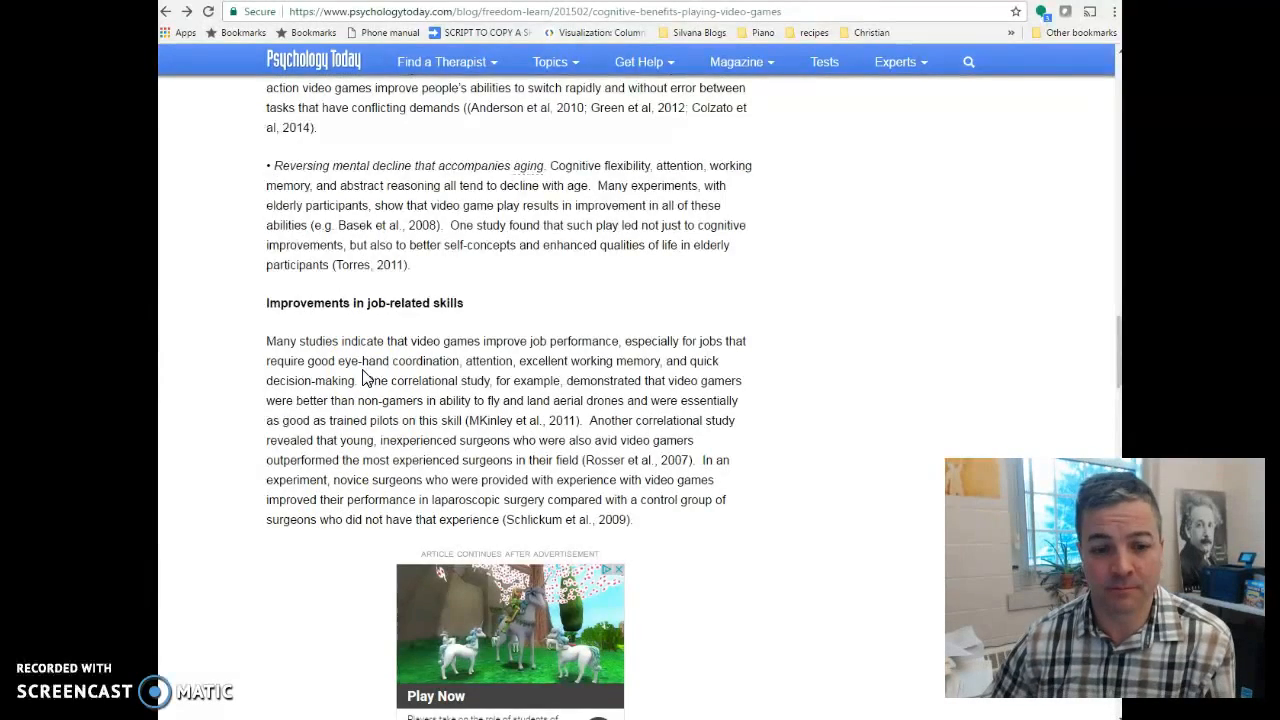
scroll(300, 243, down, 3)
scroll(325, 260, down, 4)
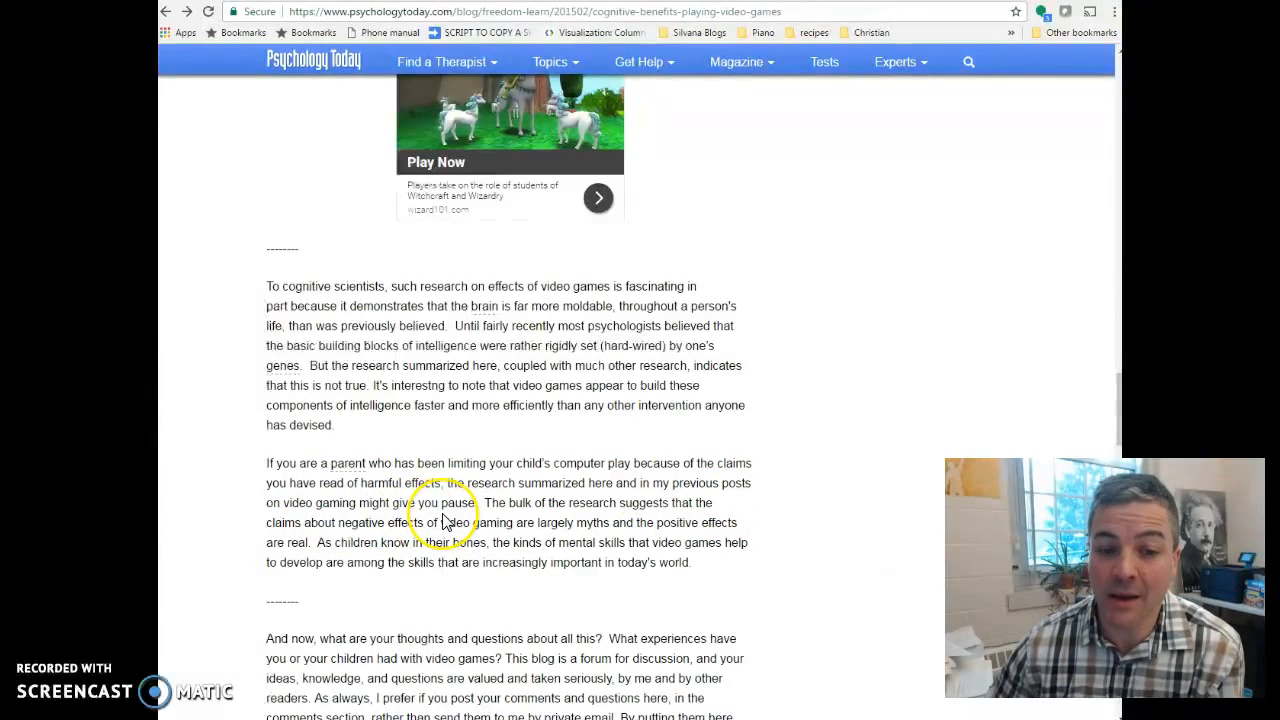
Examine the article's ending and highlight the concluding passage that starts "The bulk of the research suggests", then clear the highlight
scroll(446, 522, down, 3)
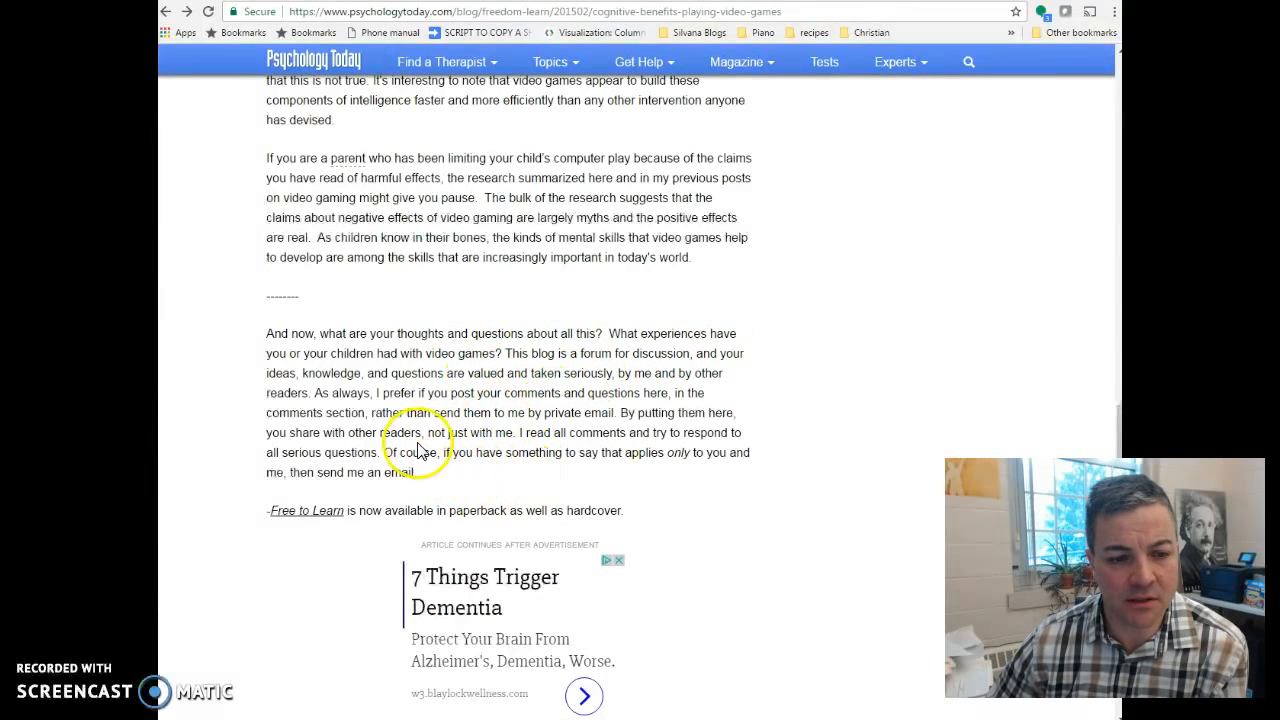
scroll(543, 470, down, 1)
scroll(543, 470, down, 1)
scroll(543, 466, up, 4)
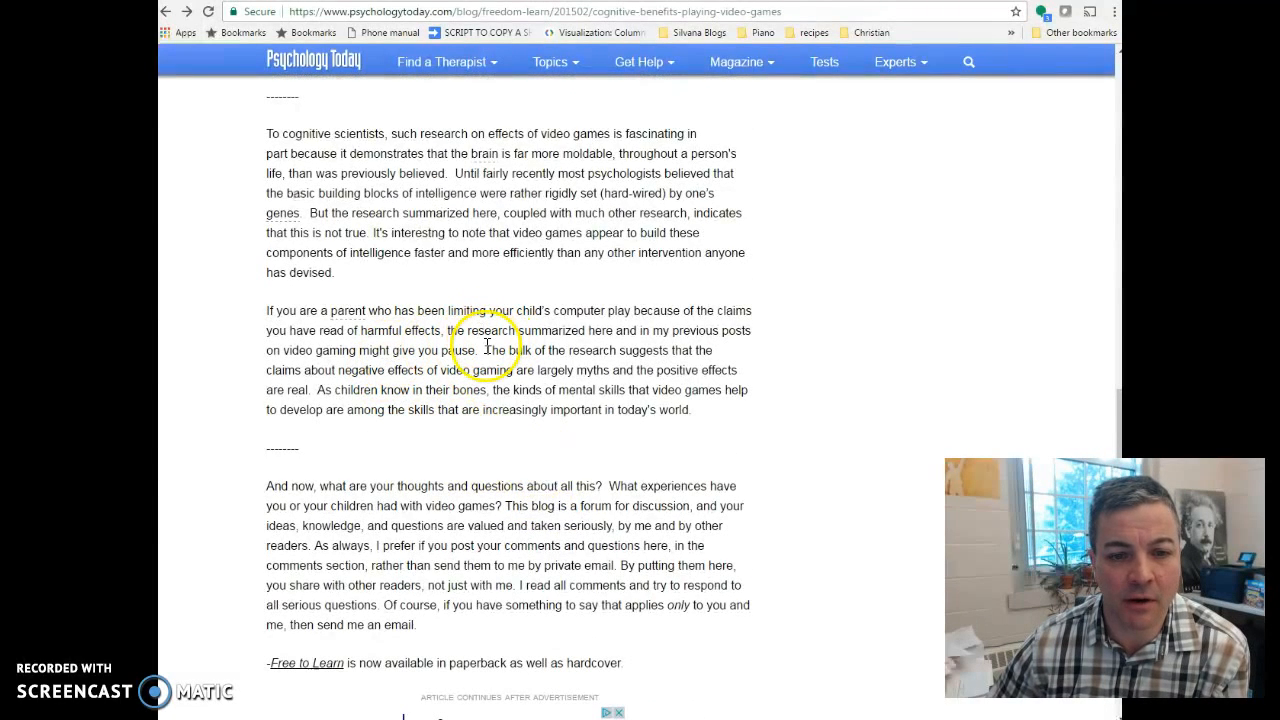
drag(483, 350, 688, 410)
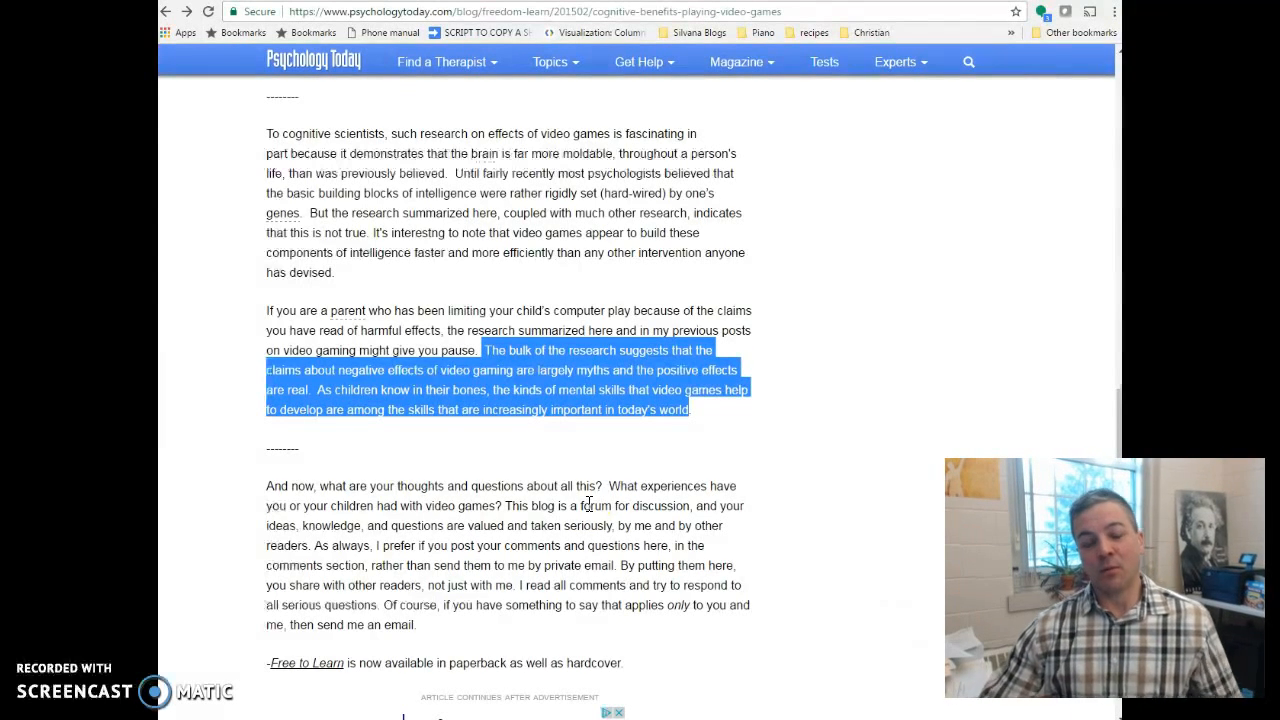
click(478, 324)
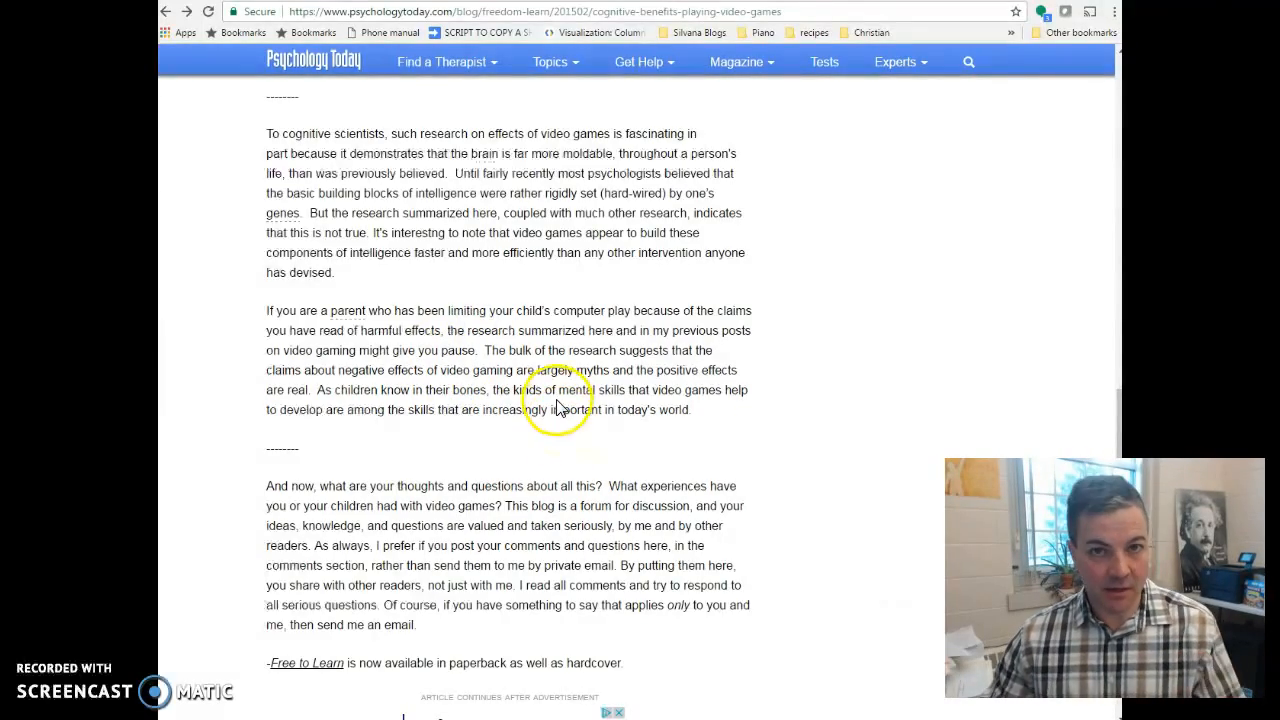
Go back to the article's beginning and reread the paragraphs on the American Journal of Play research and its two research strategies
scroll(558, 407, up, 20)
scroll(558, 400, up, 10)
scroll(560, 405, down, 4)
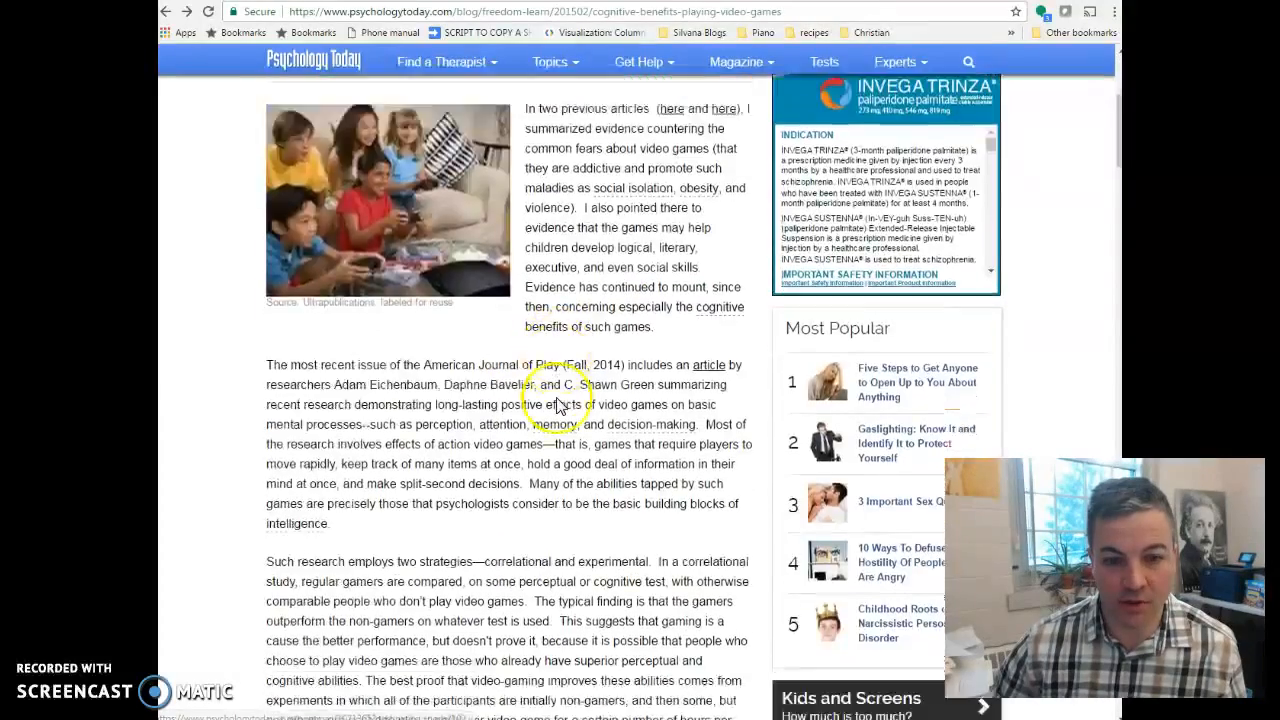
scroll(558, 405, down, 2)
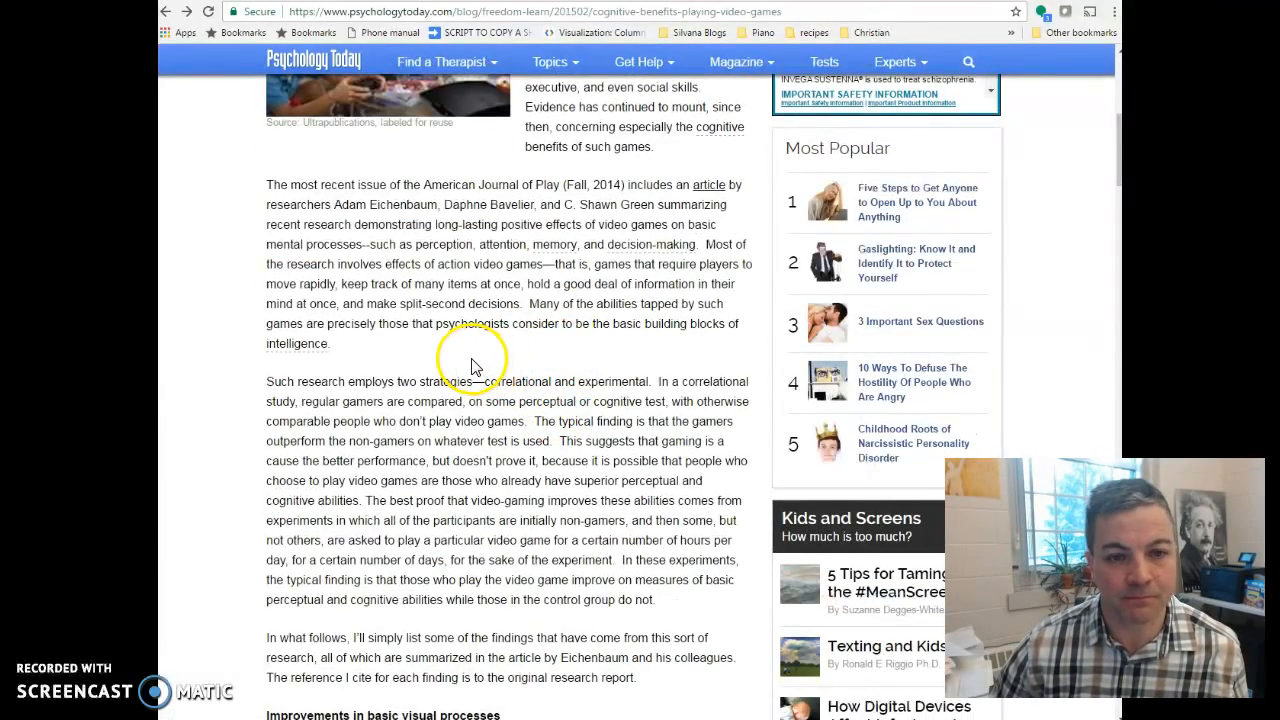
scroll(497, 341, up, 1)
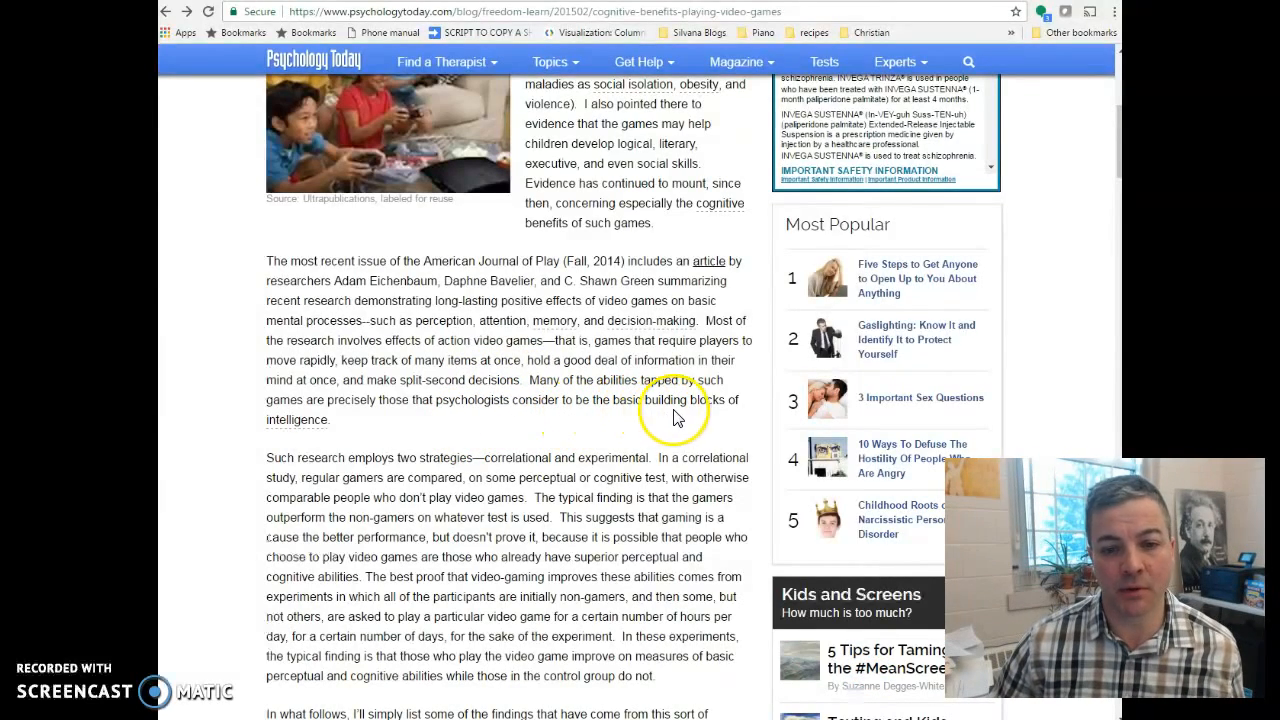
scroll(680, 418, down, 2)
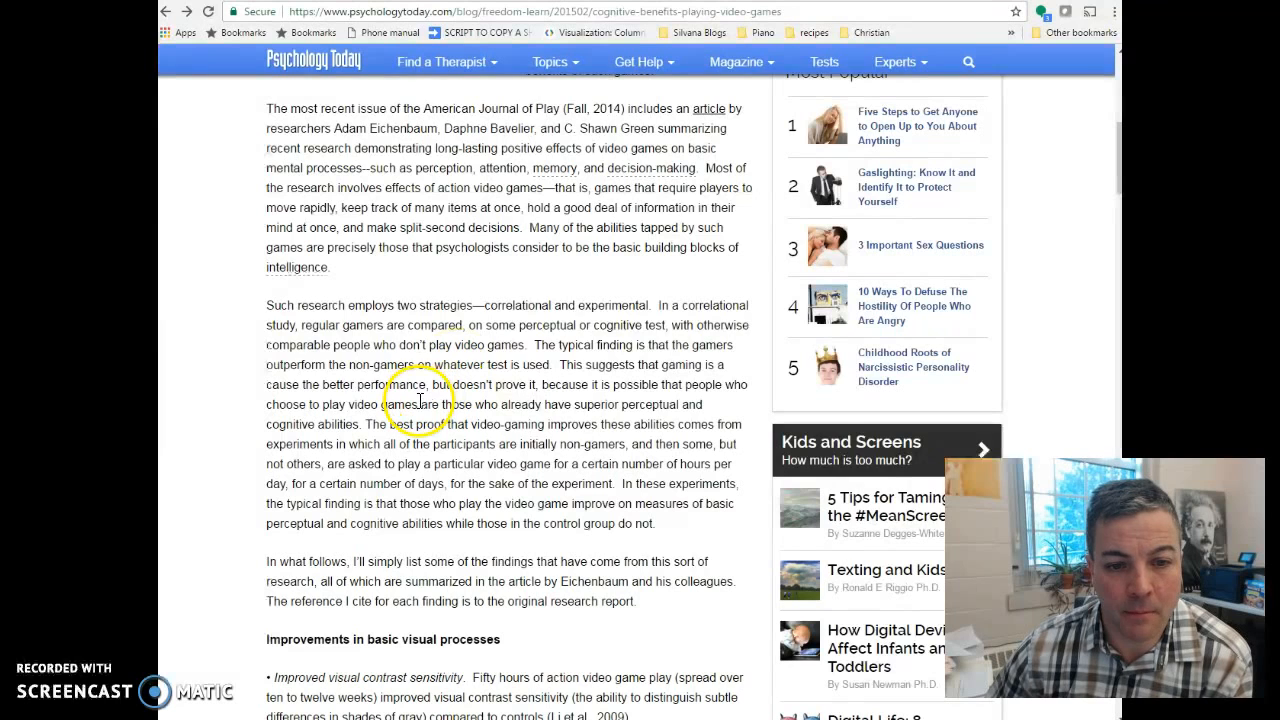
Copy the article's sentence starting "The best proof that video-gaming improves these abilities" into the research notes as a quotation under "Cognitive benefits"
drag(429, 422, 611, 484)
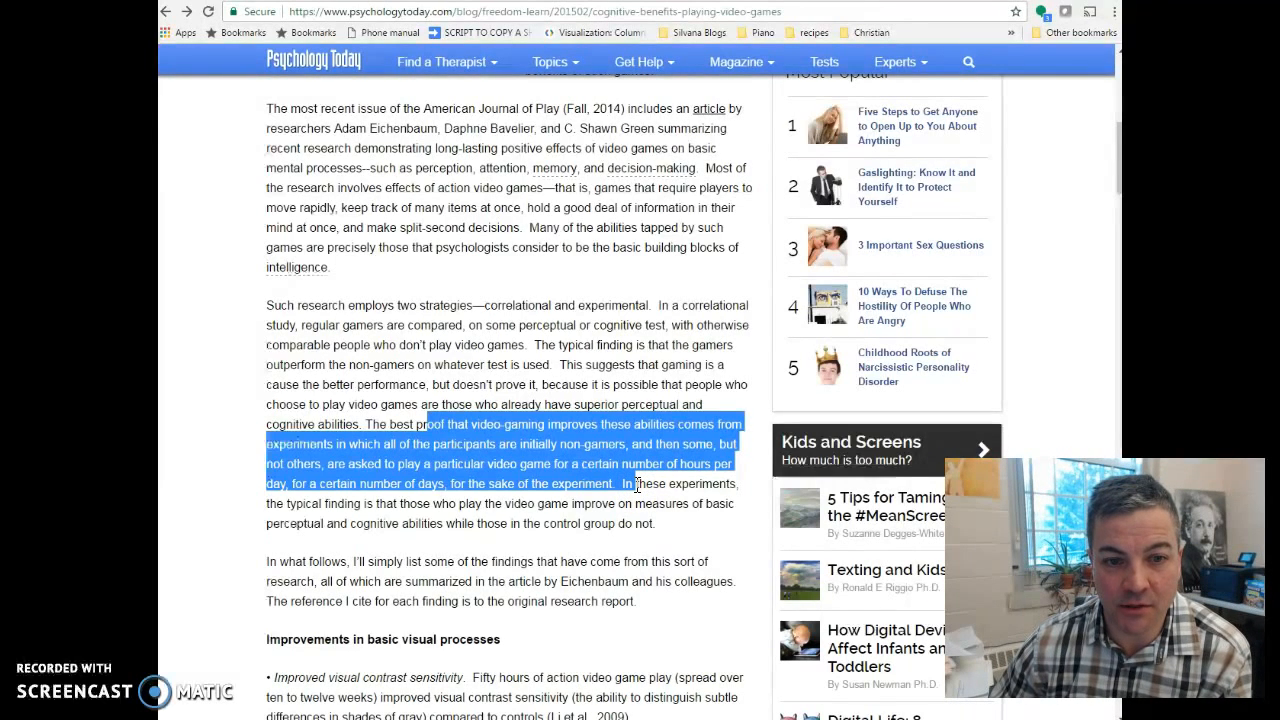
click(466, 406)
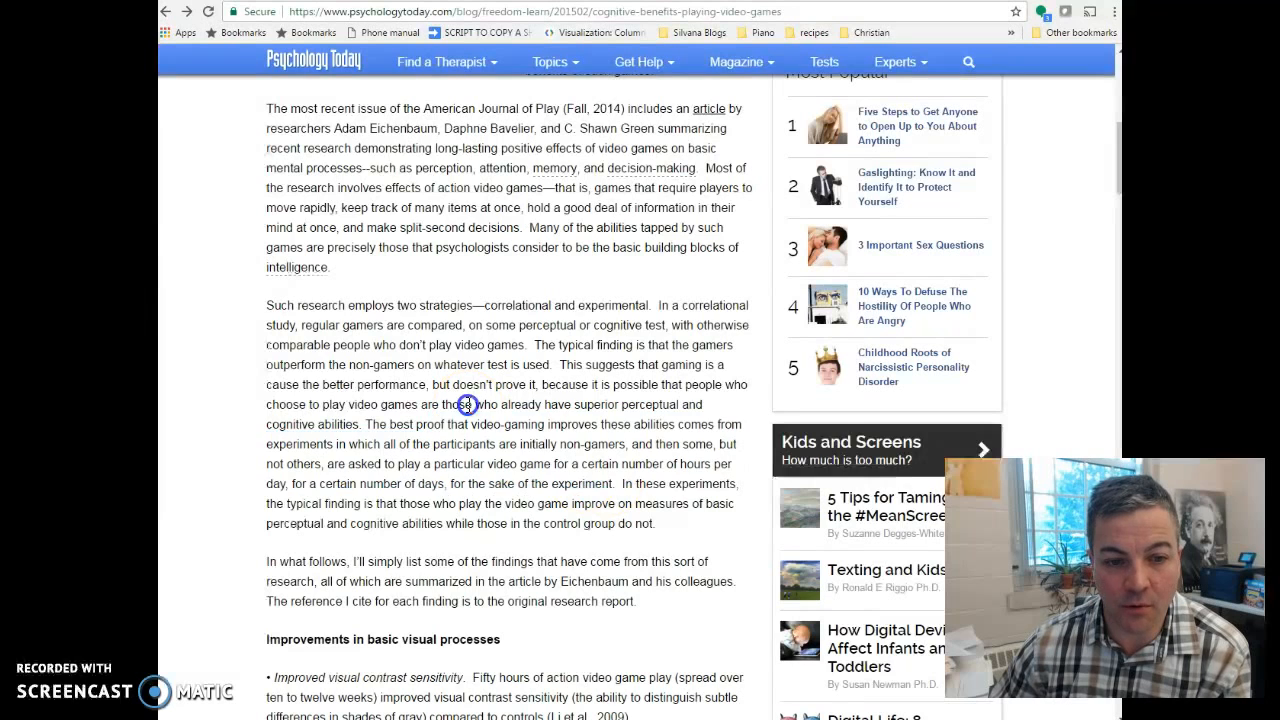
drag(369, 424, 585, 478)
key(ctrl+c)
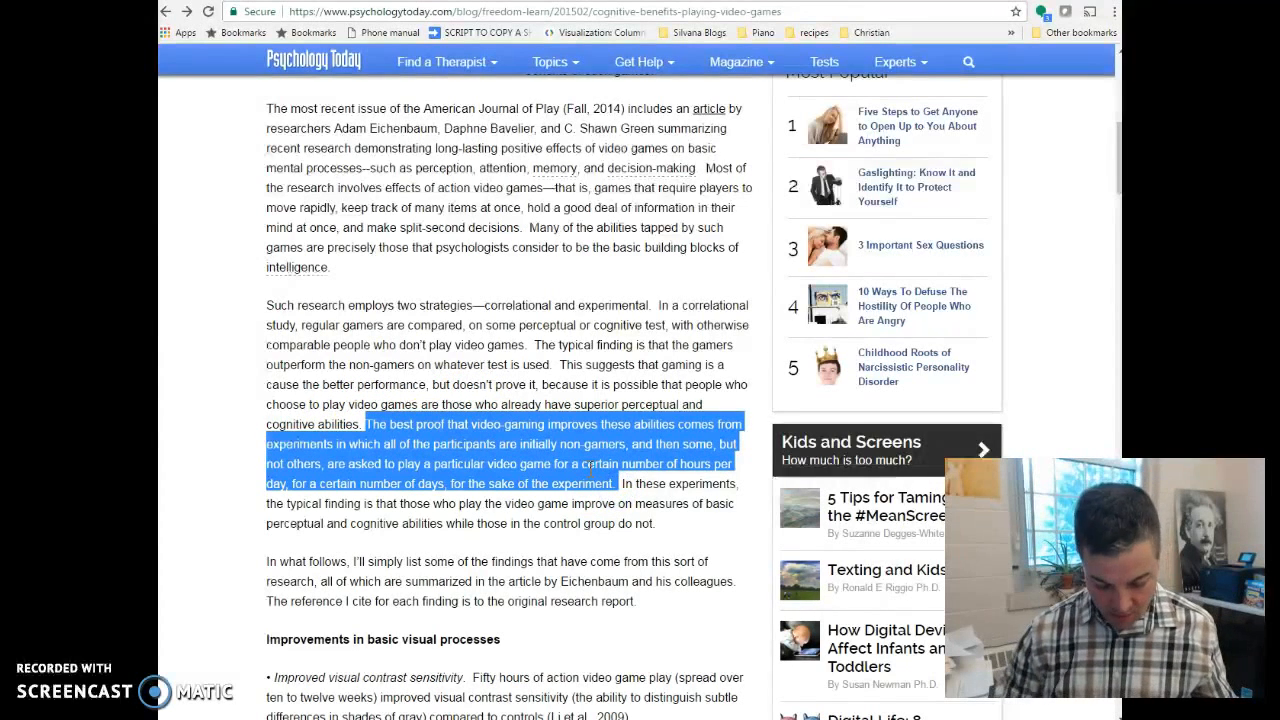
click(300, 1)
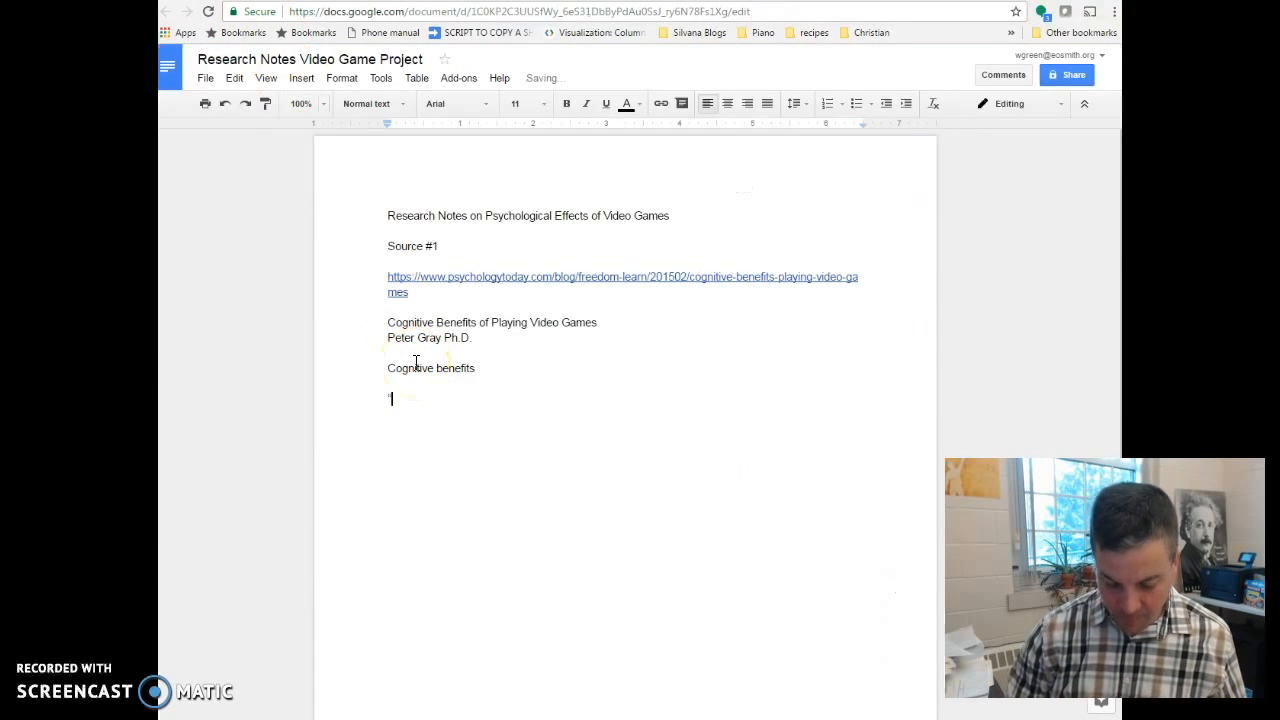
key(ctrl+v)
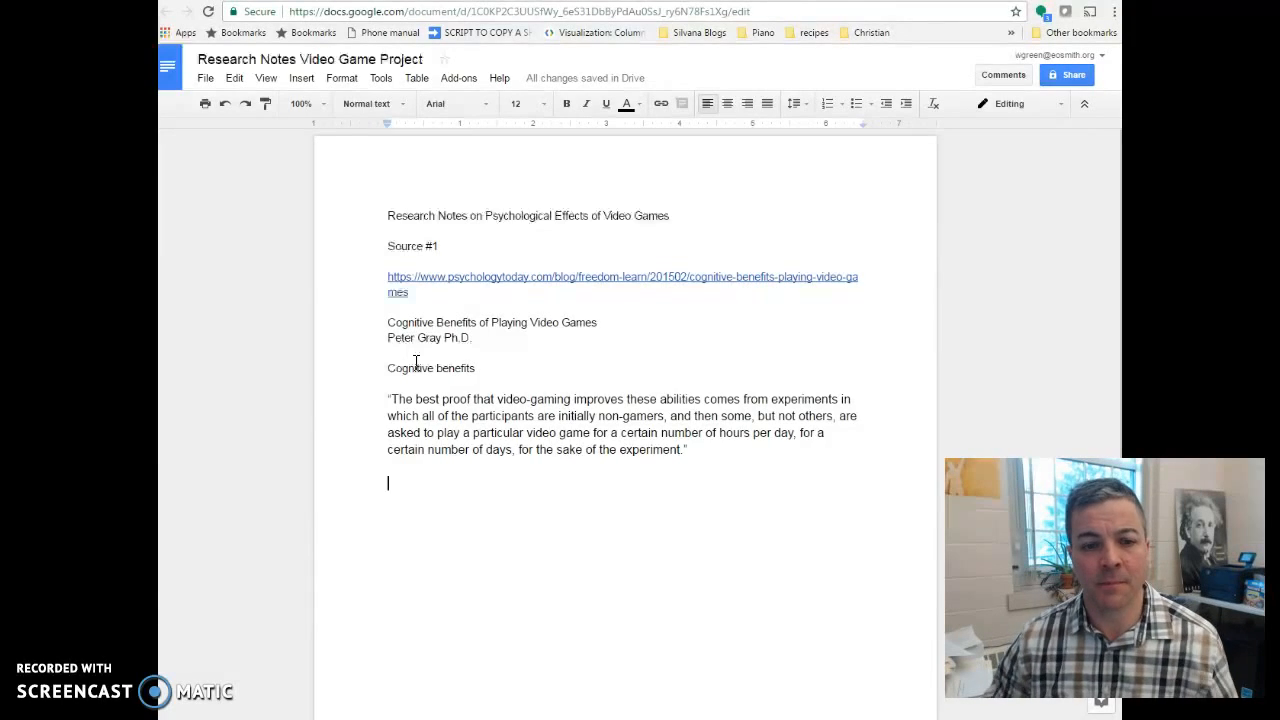
Review the article's findings on basic visual processes and attention, and start a note labelled "Improved focus:" below the quotation in the research notes
click(760, 2)
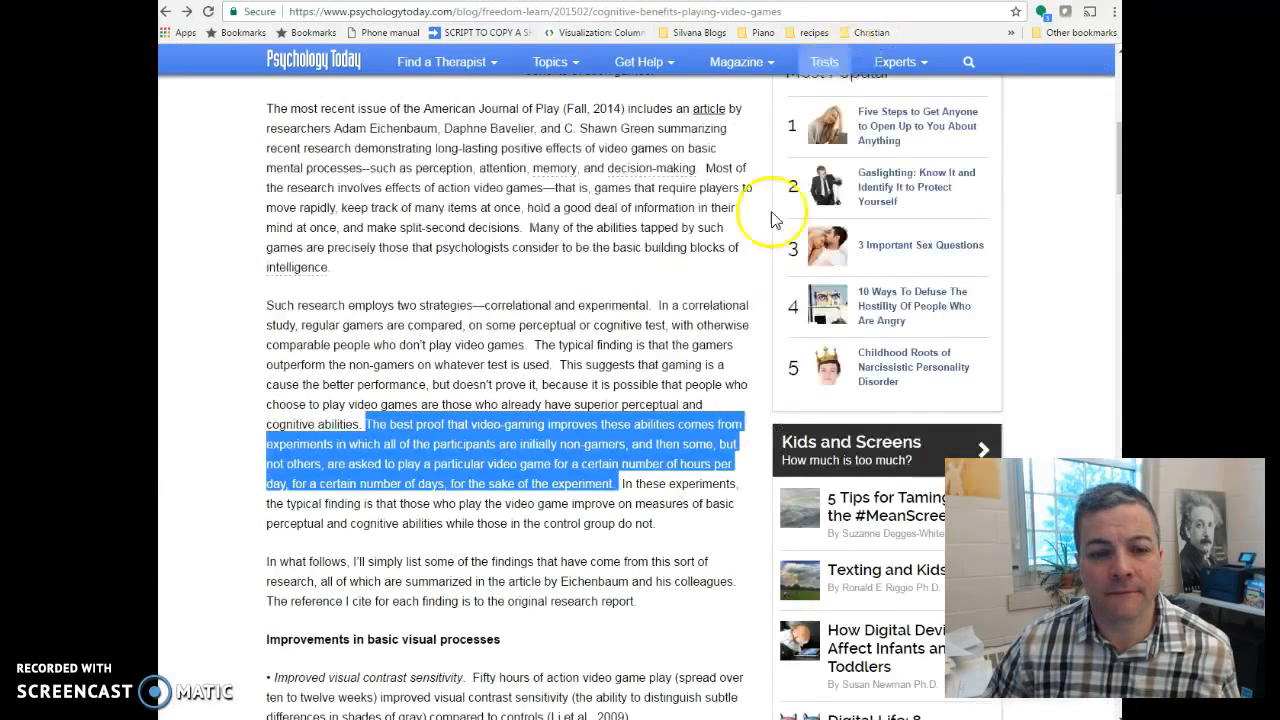
click(526, 521)
scroll(503, 545, down, 2)
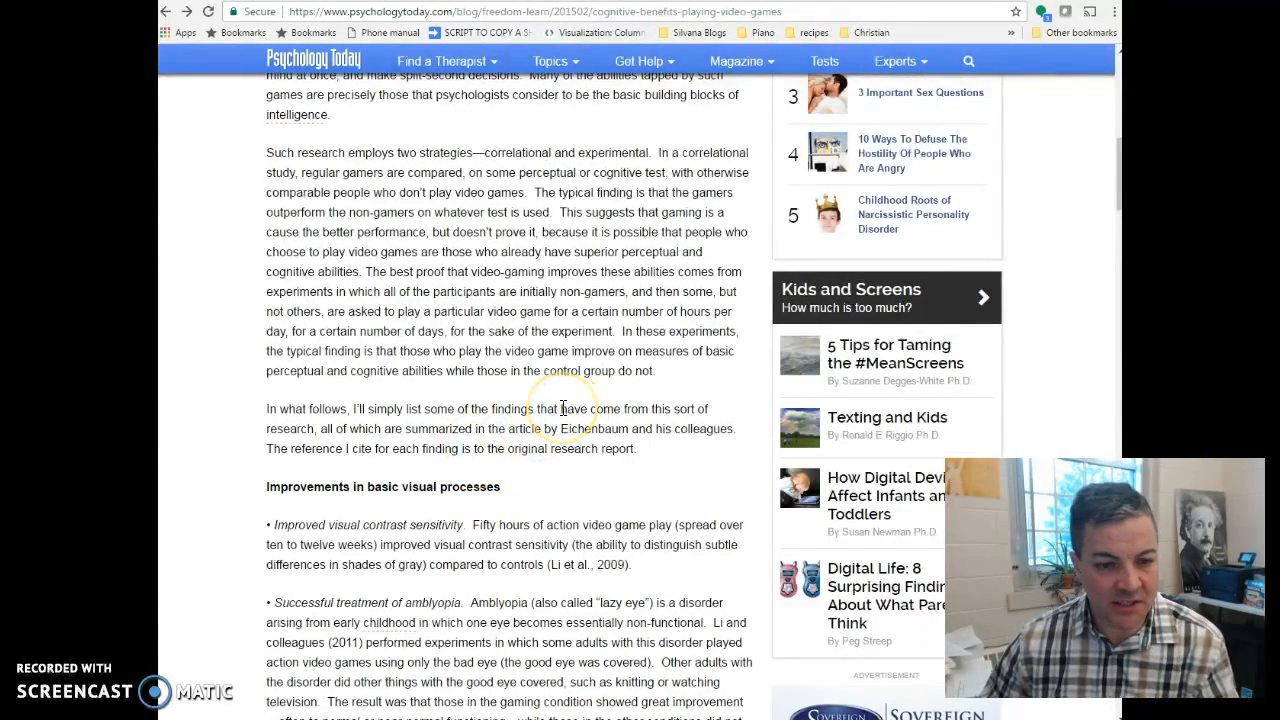
scroll(563, 408, down, 3)
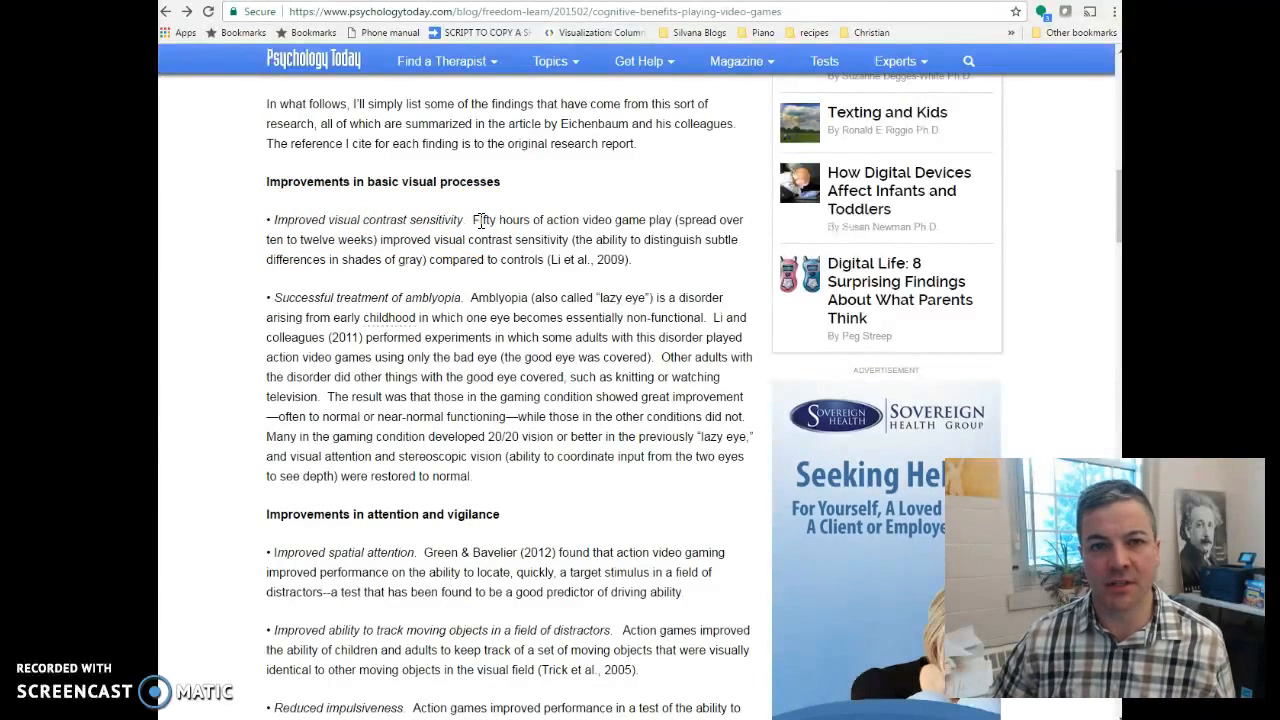
click(486, 232)
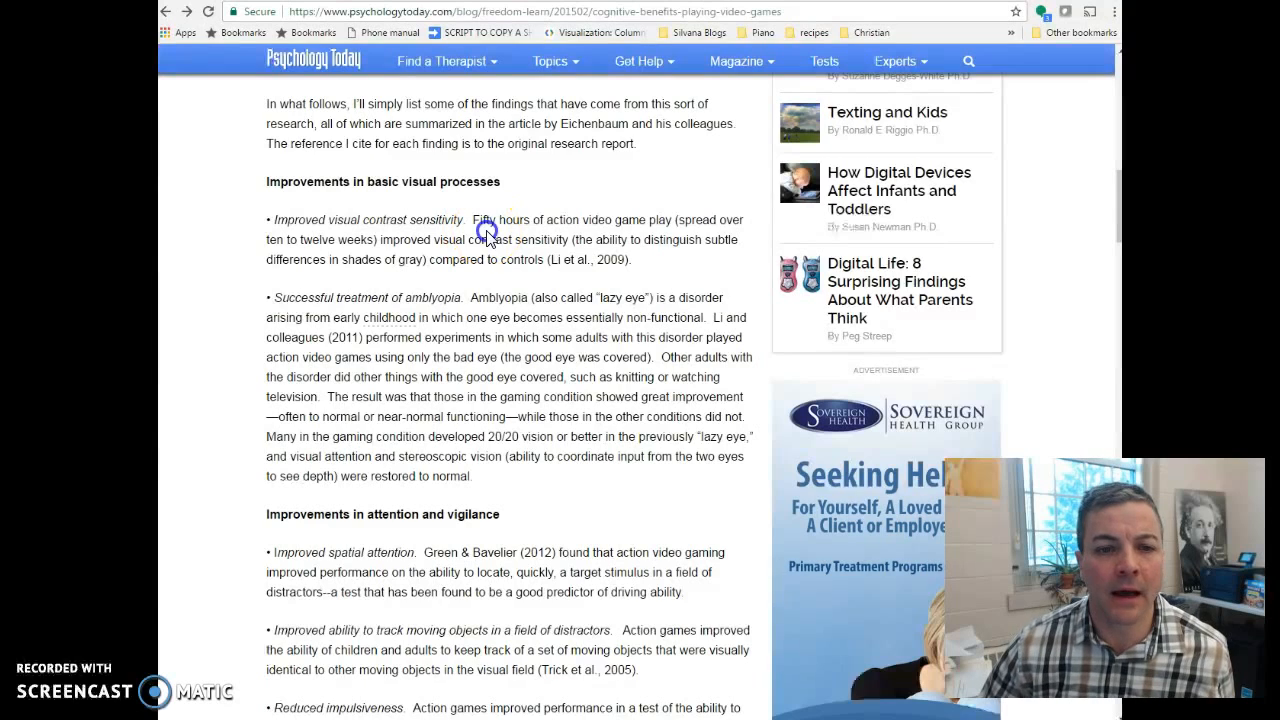
scroll(486, 256, down, 1)
click(535, 190)
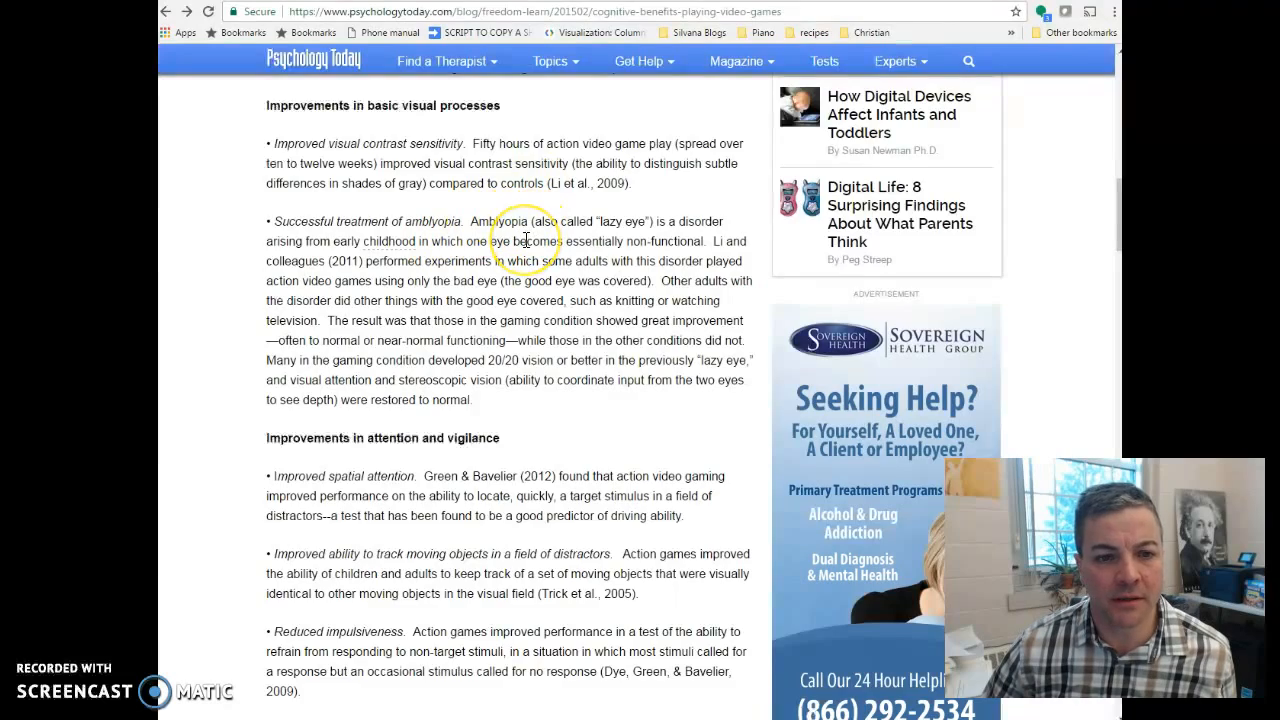
scroll(526, 240, down, 3)
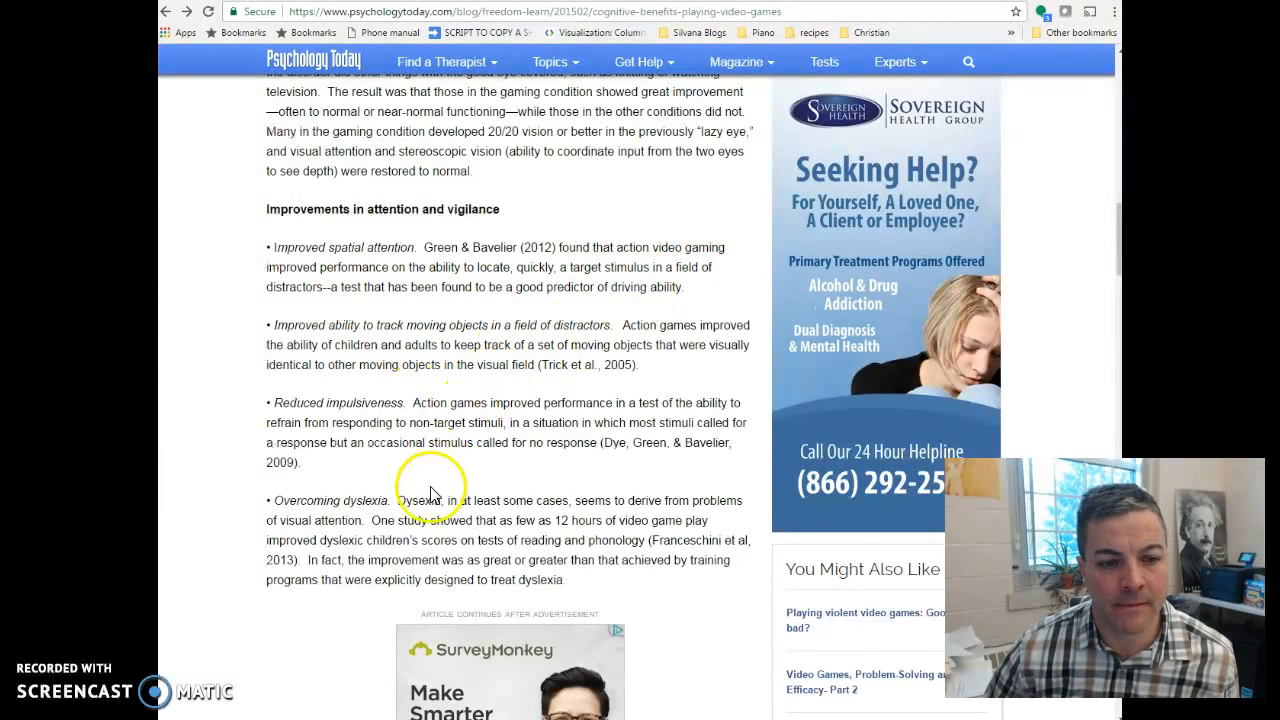
click(302, 1)
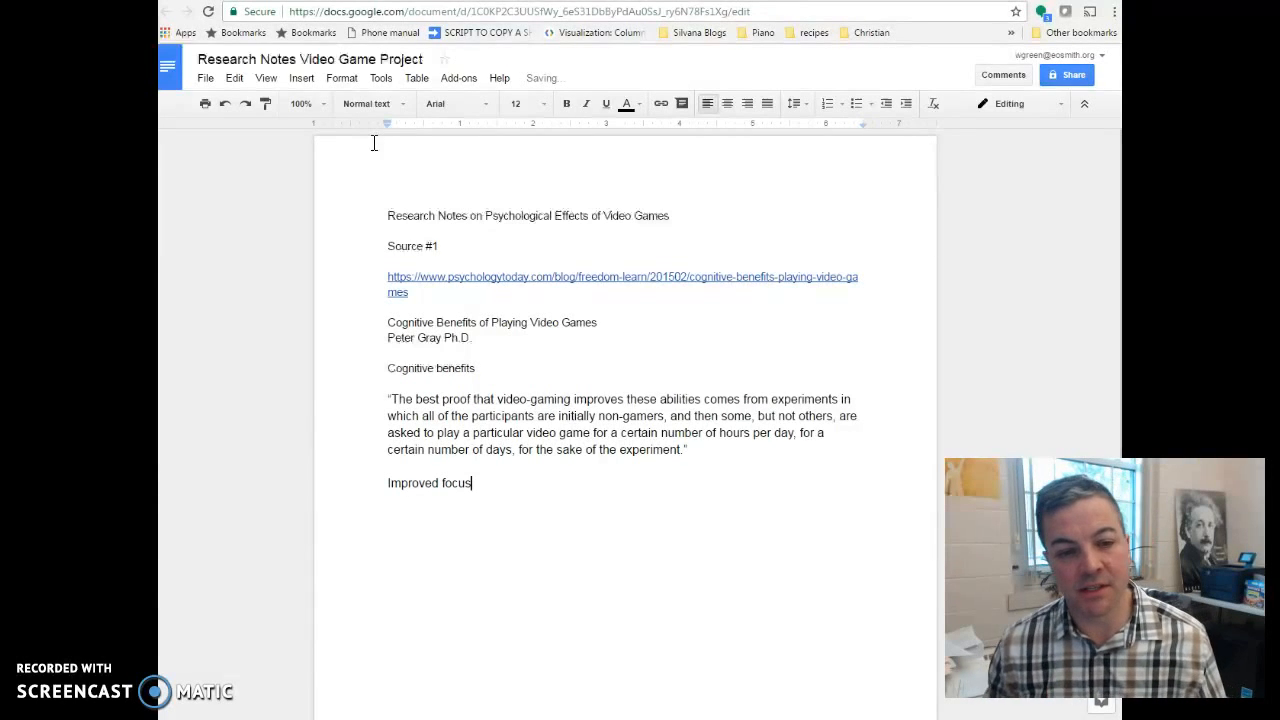
text(:)
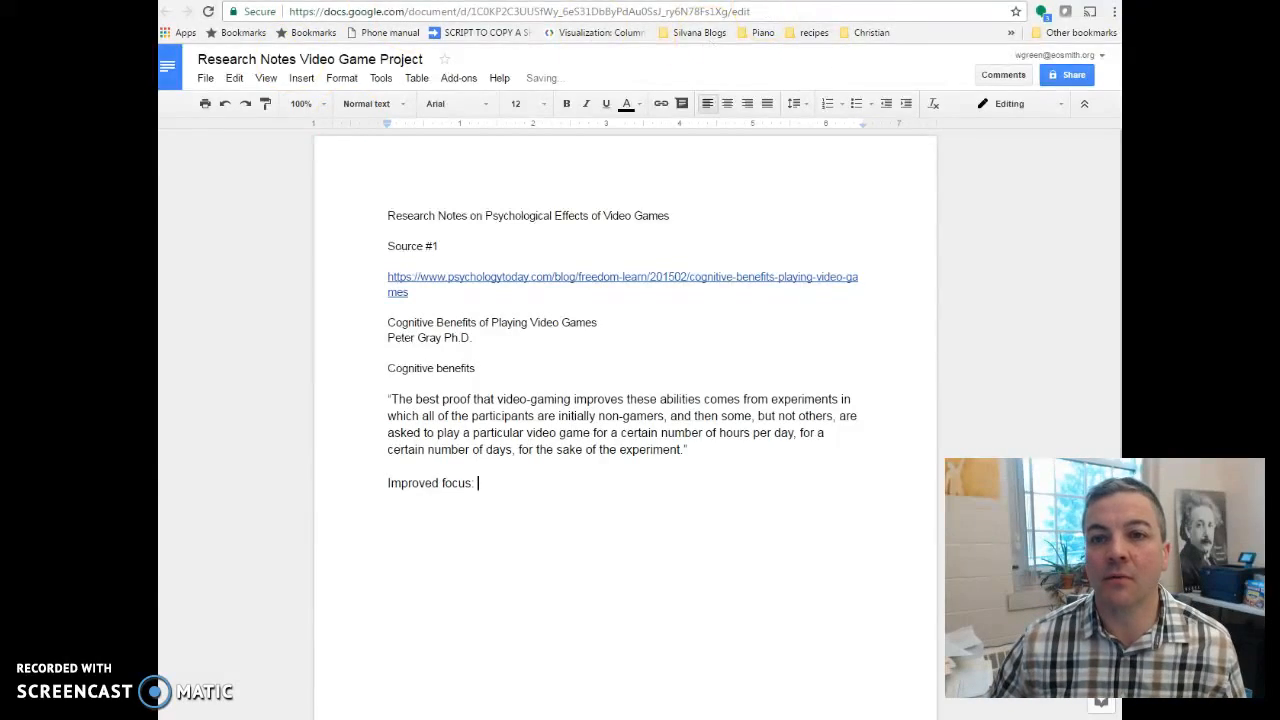
Recheck the article's attention and vigilance findings and expand the note label to "Improved focus, including reduced impulsiveness:"
click(704, 1)
scroll(325, 490, down, 4)
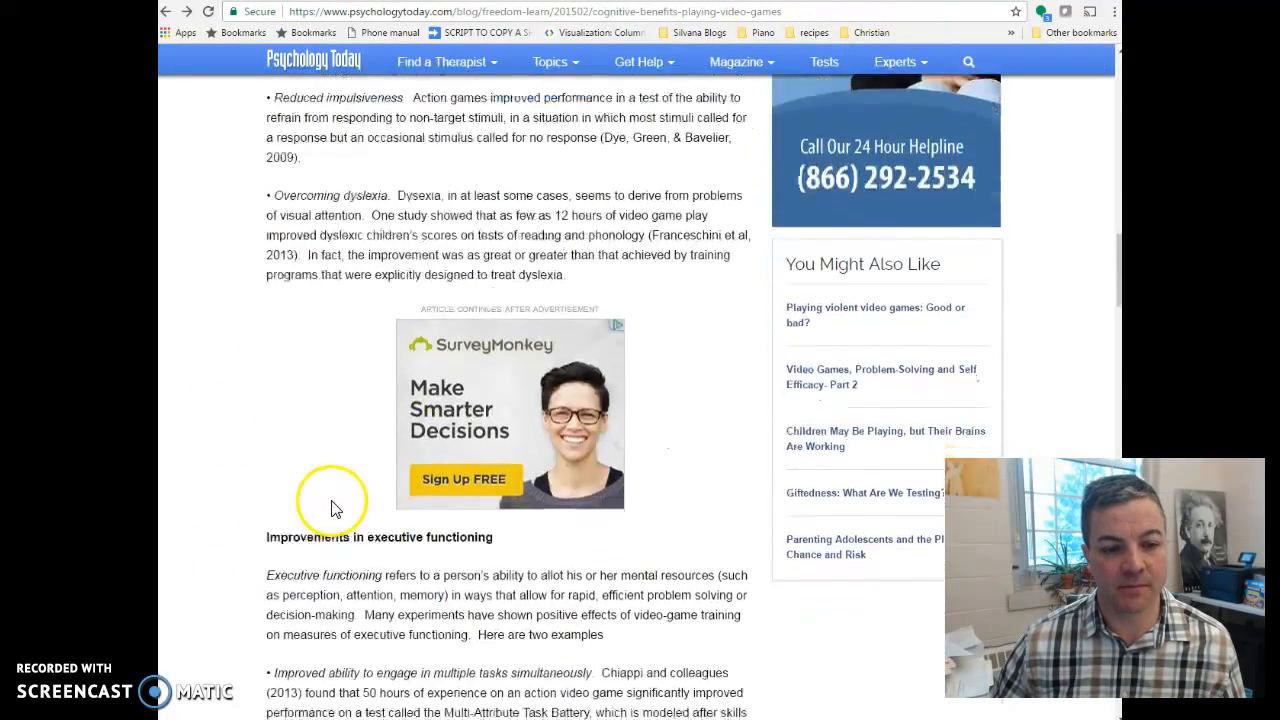
scroll(325, 503, up, 5)
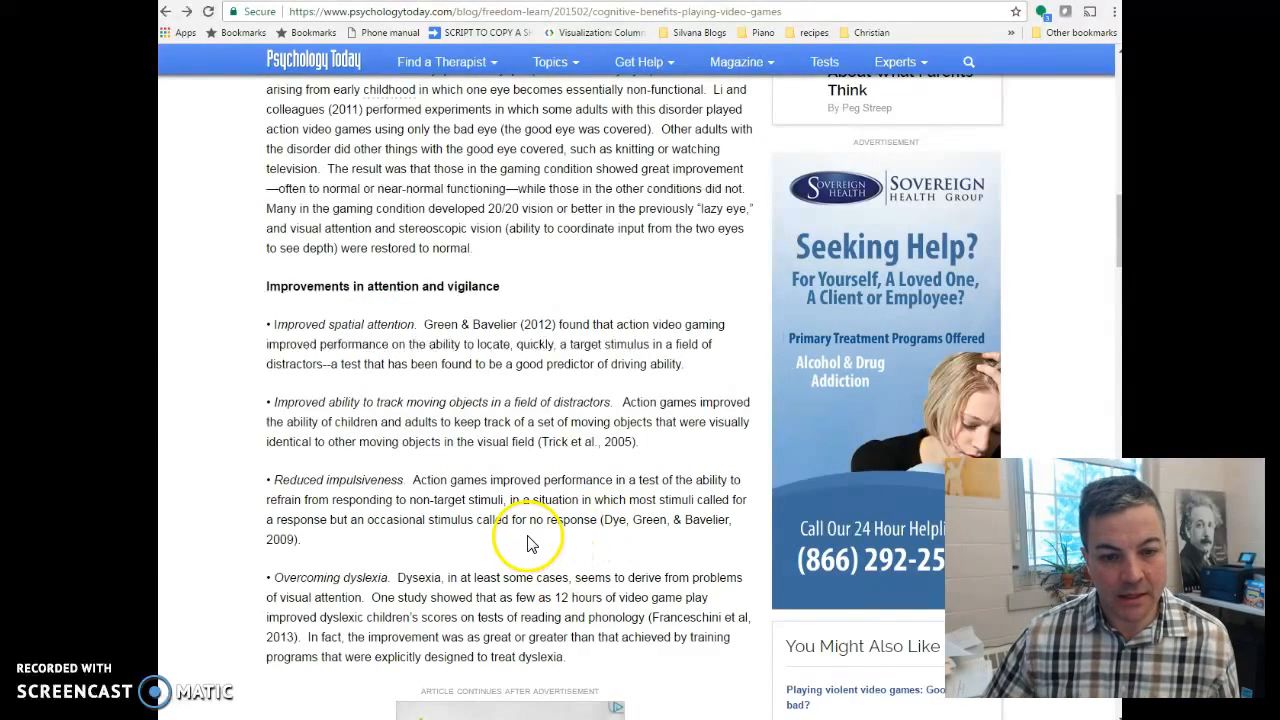
scroll(440, 521, down, 1)
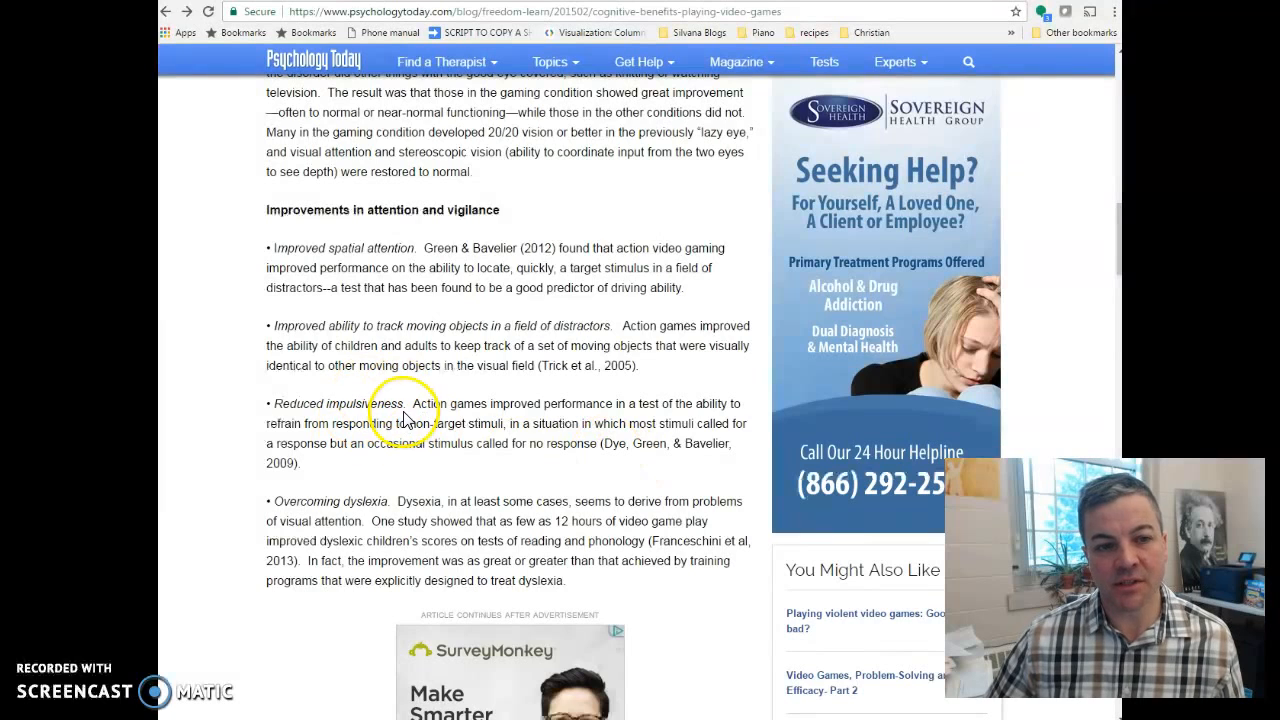
key(ctrl+Tab)
key(BackSpace)
key(BackSpace)
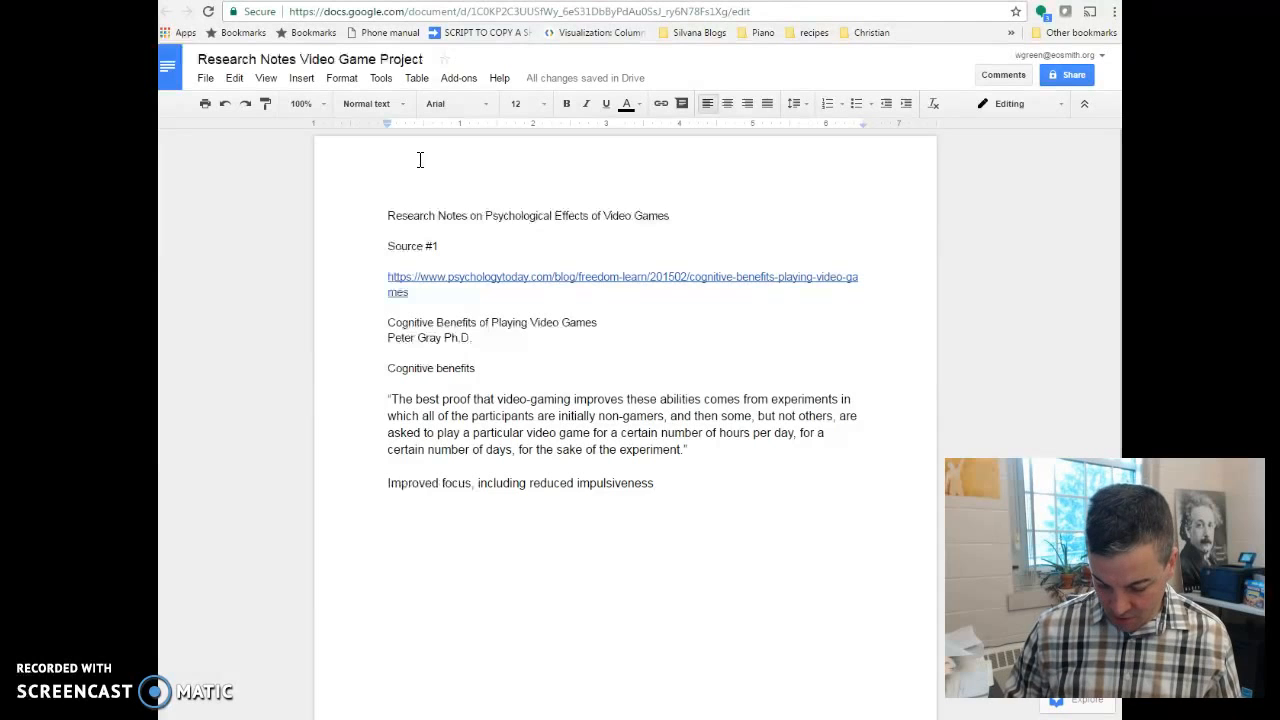
text(:)
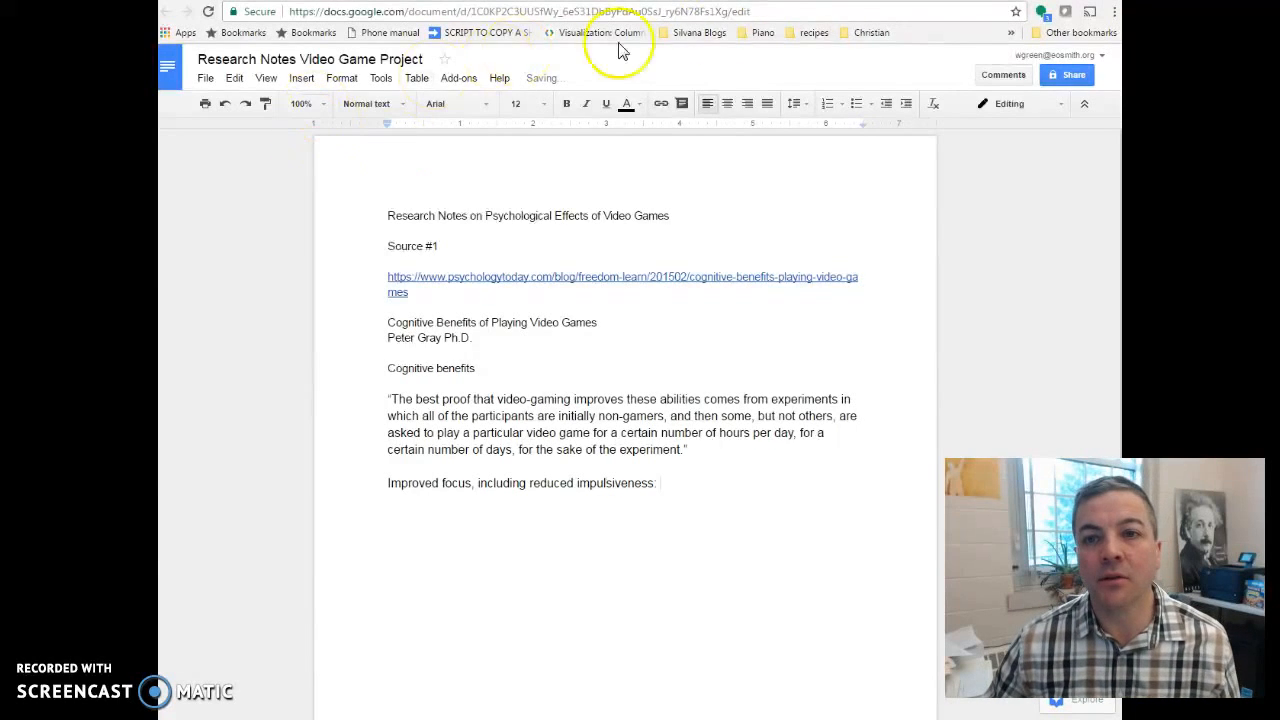
Copy the 2009 reference "Increasing Speed of Processing with Action Video Games" from the article's reference list into the notes after the improved focus label
click(852, 1)
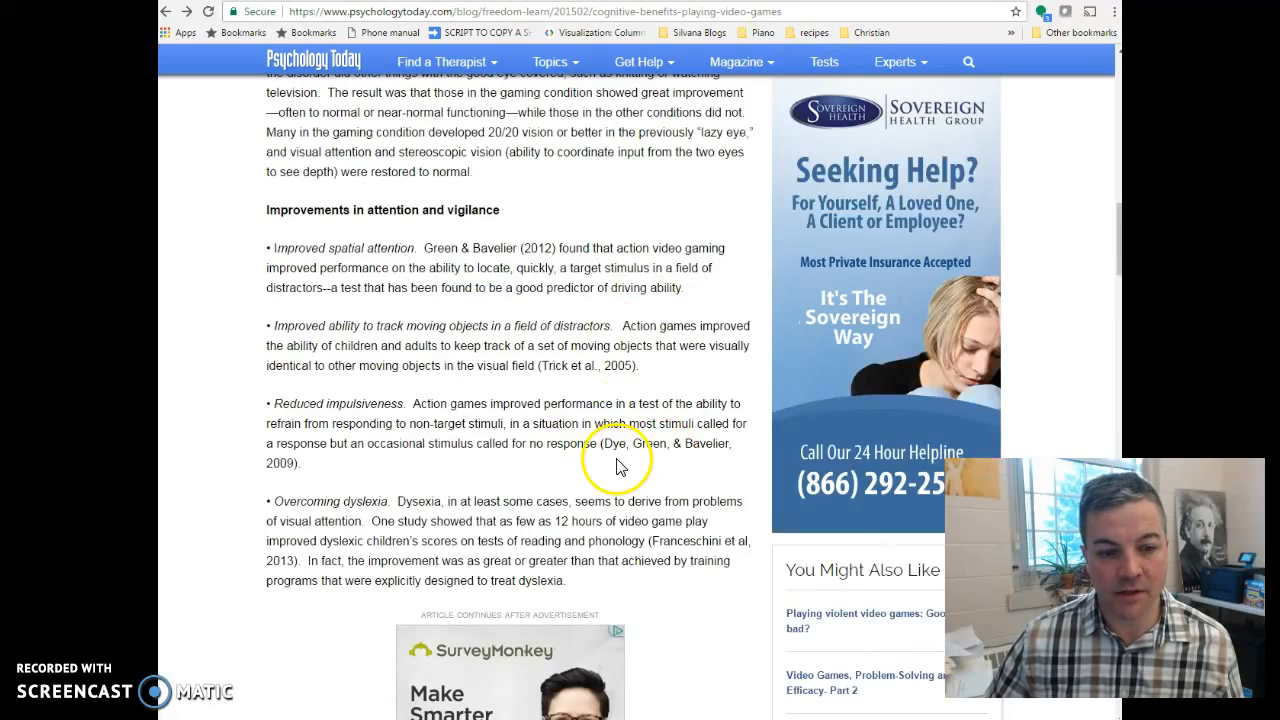
scroll(618, 462, down, 15)
scroll(618, 462, down, 9)
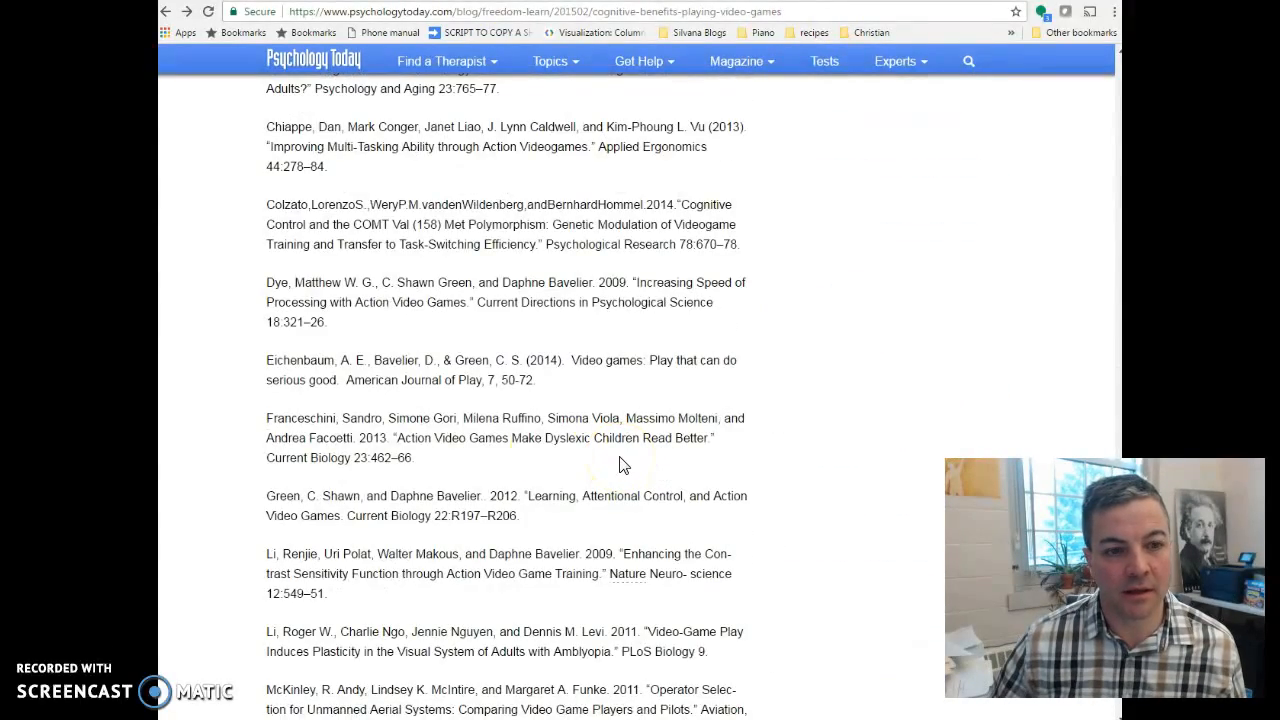
drag(357, 320, 268, 285)
key(ctrl+c)
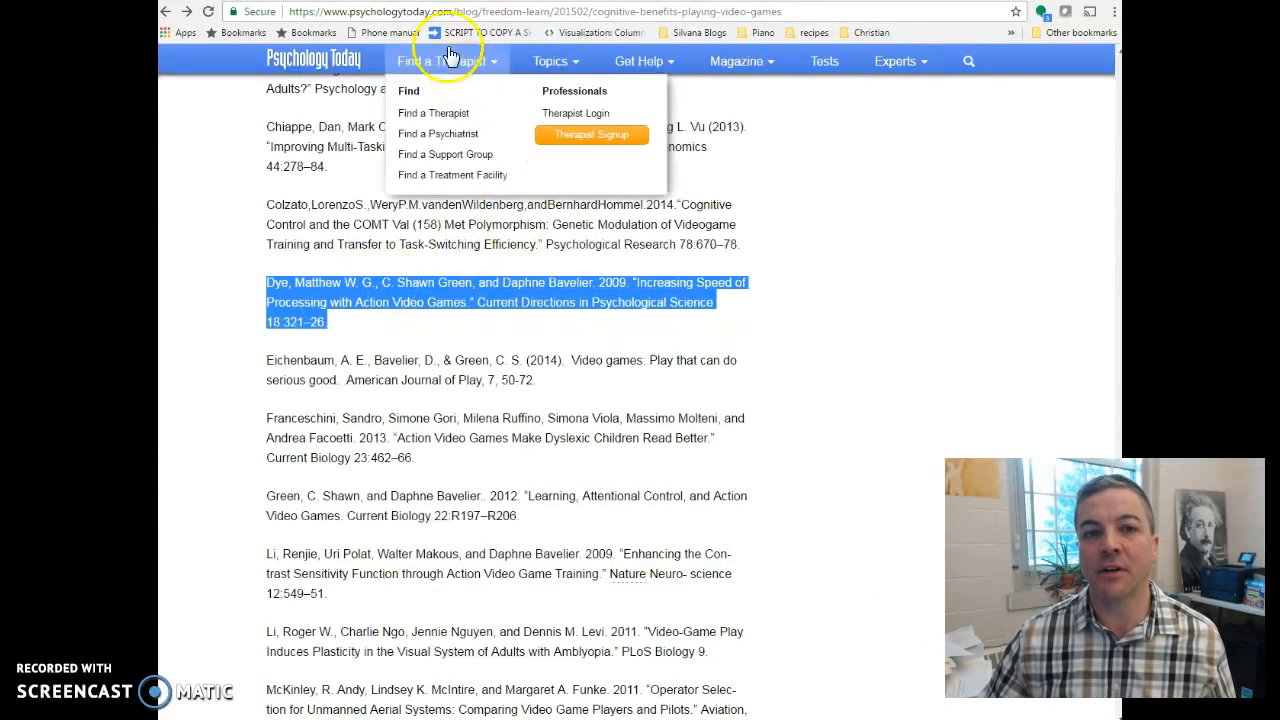
click(285, 2)
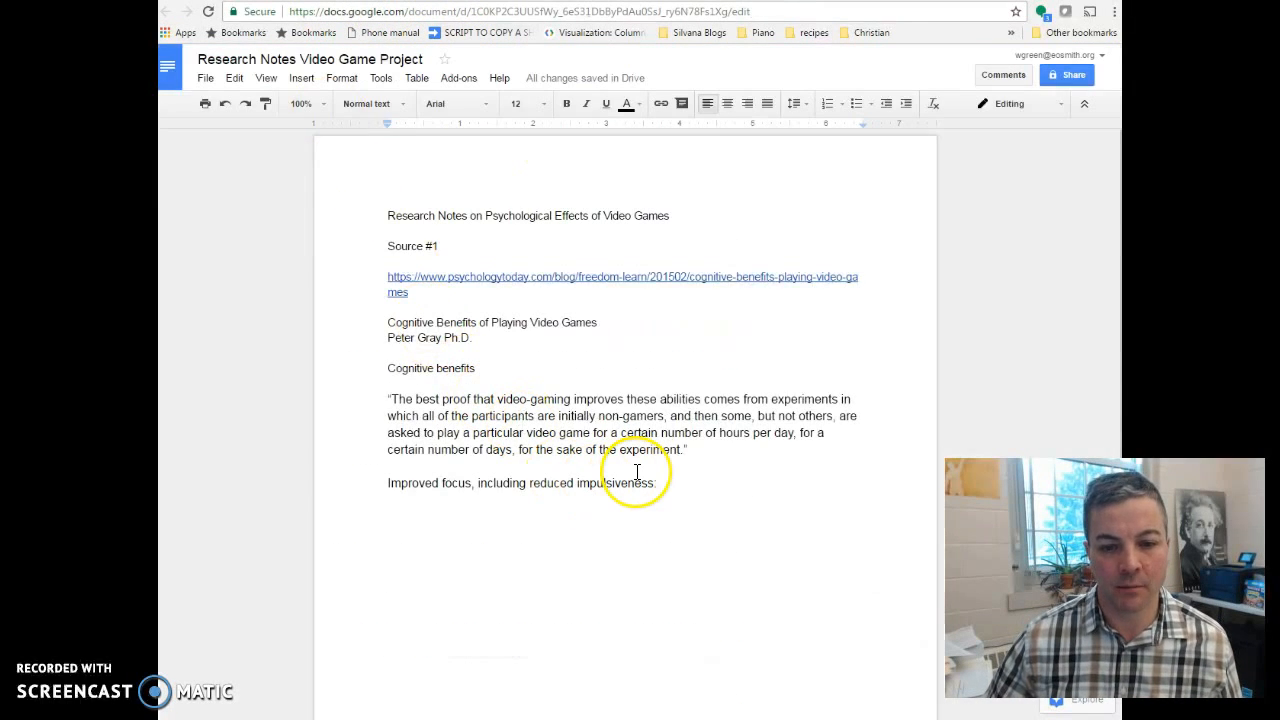
key(ctrl+v)
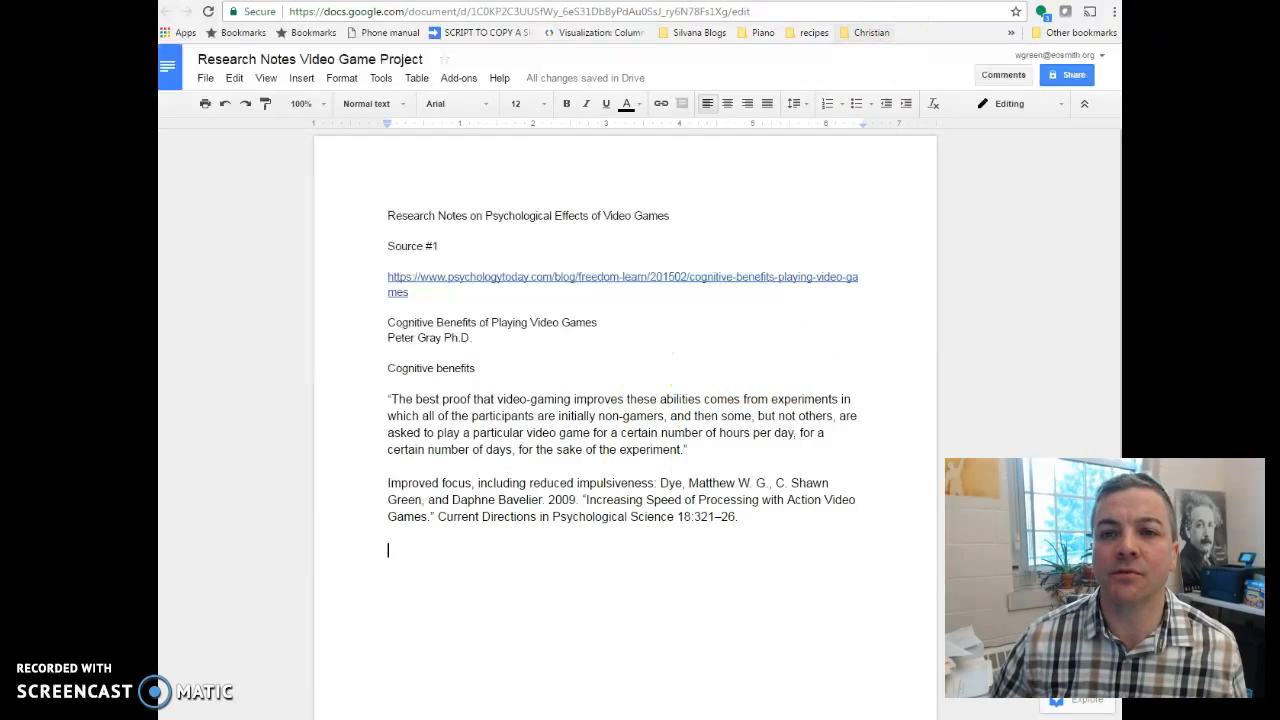
Locate the article's section on improvements in executive functioning and add the label "Executive functioning:" below the improved focus entry in the notes
click(895, 1)
scroll(477, 262, up, 5)
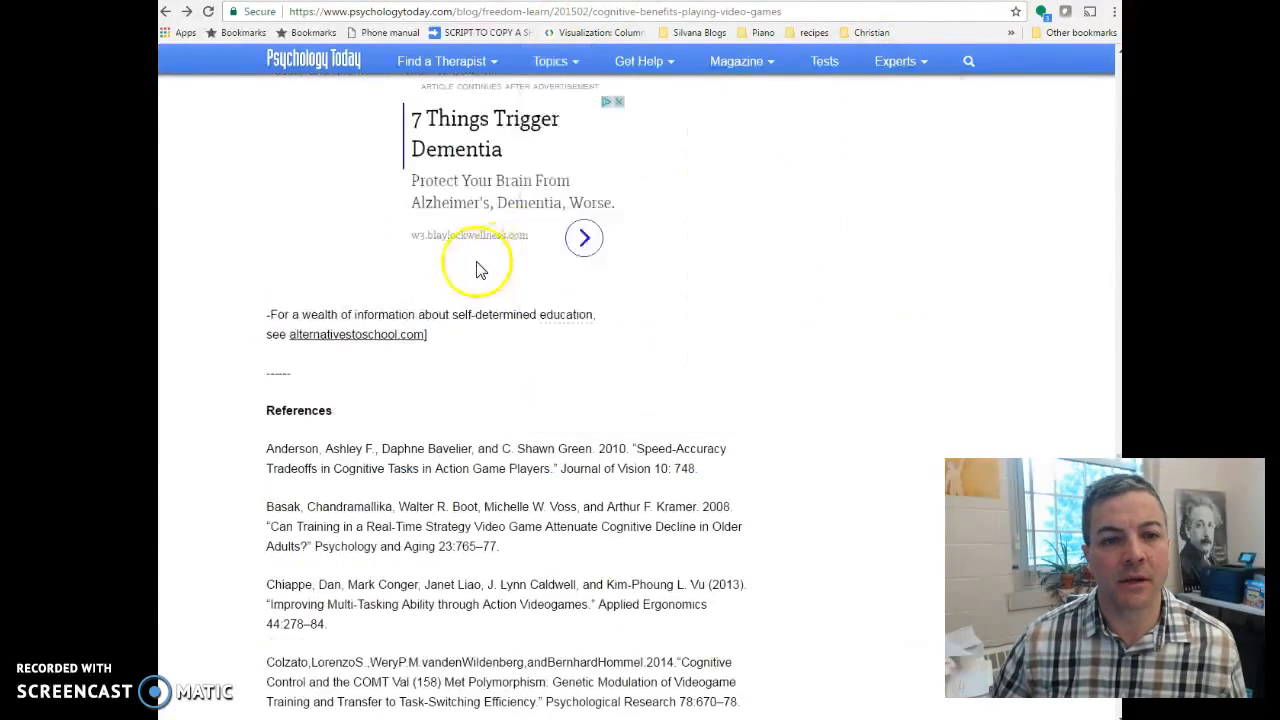
scroll(360, 341, up, 15)
scroll(358, 330, down, 4)
scroll(357, 330, down, 3)
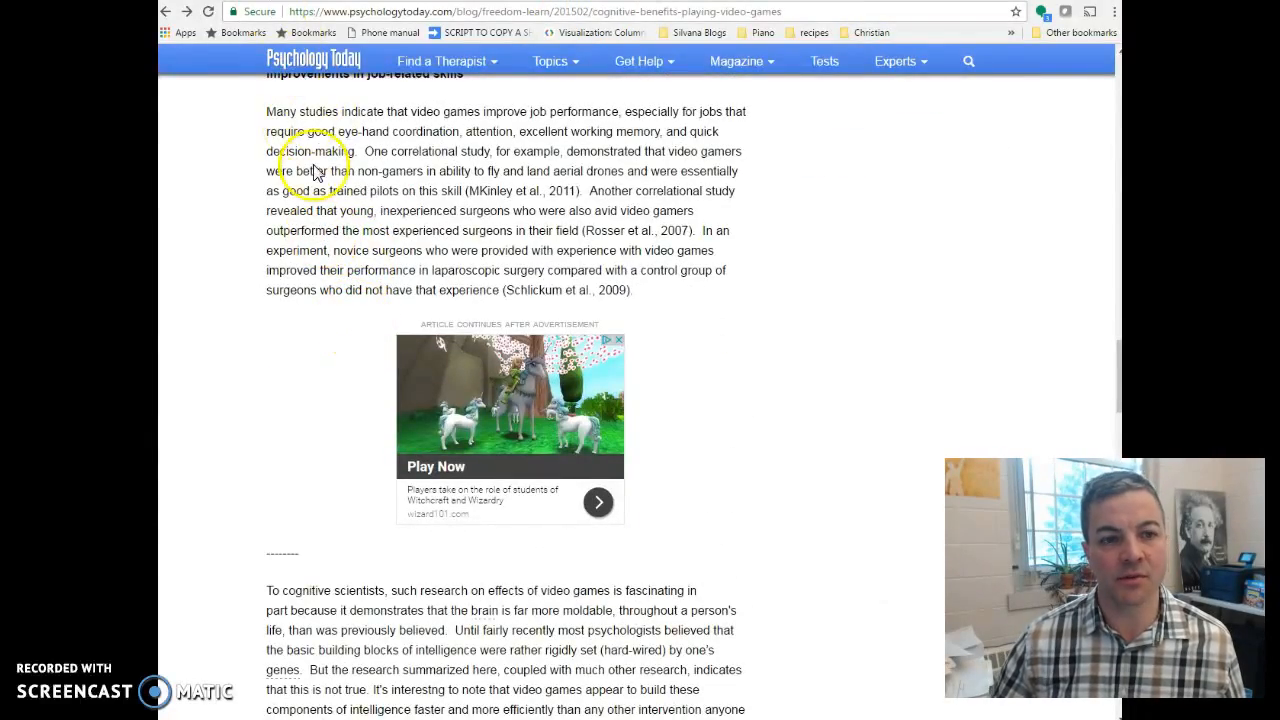
scroll(383, 226, up, 2)
scroll(383, 226, up, 3)
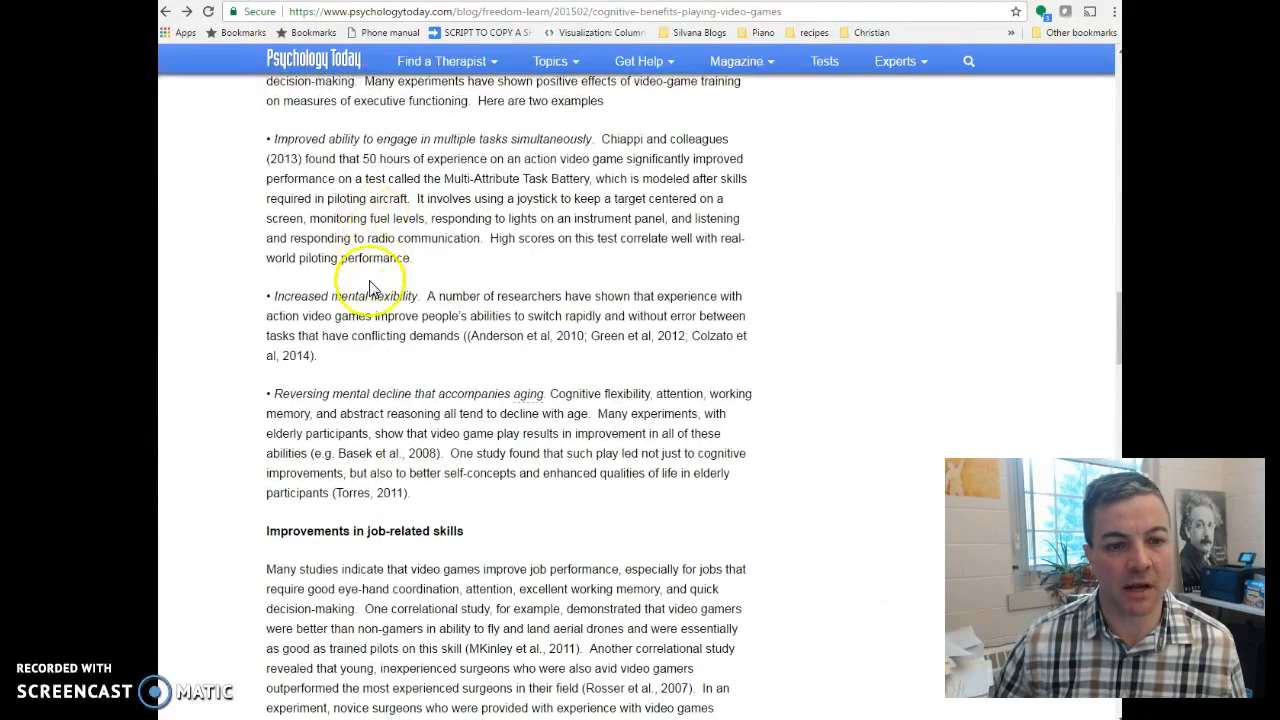
scroll(367, 296, up, 1)
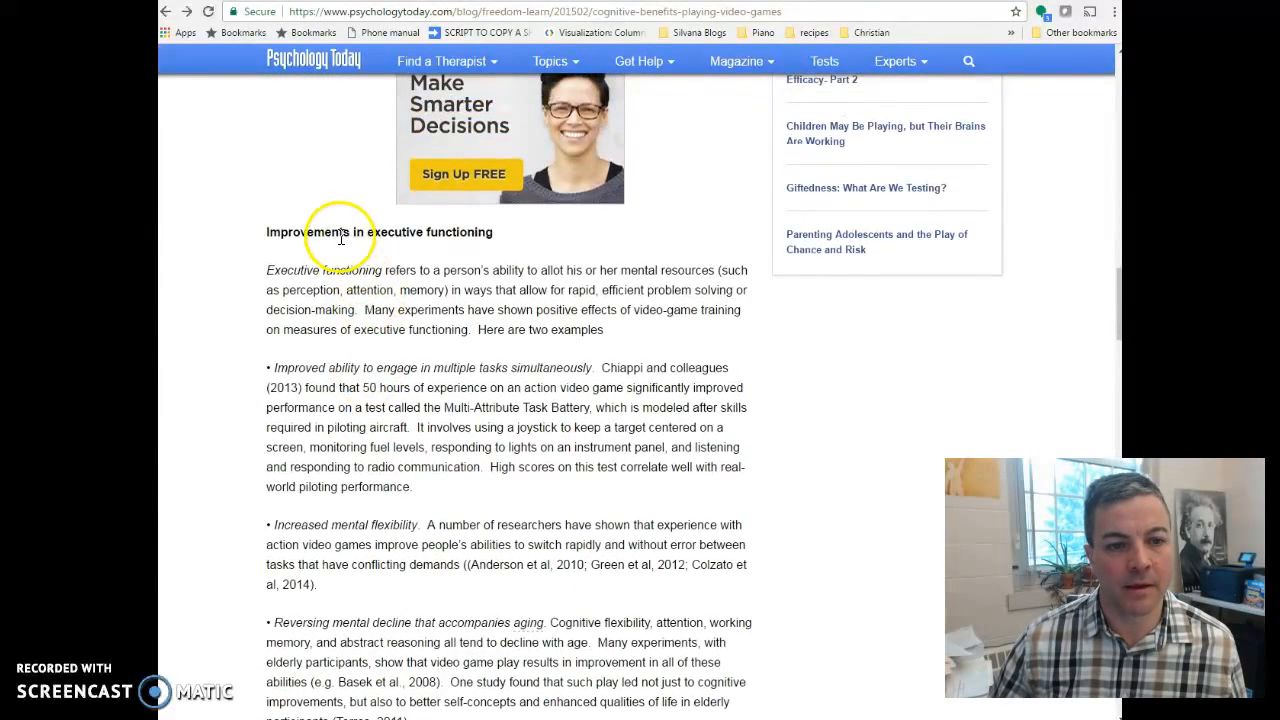
click(288, 2)
text(Executive functioning:)
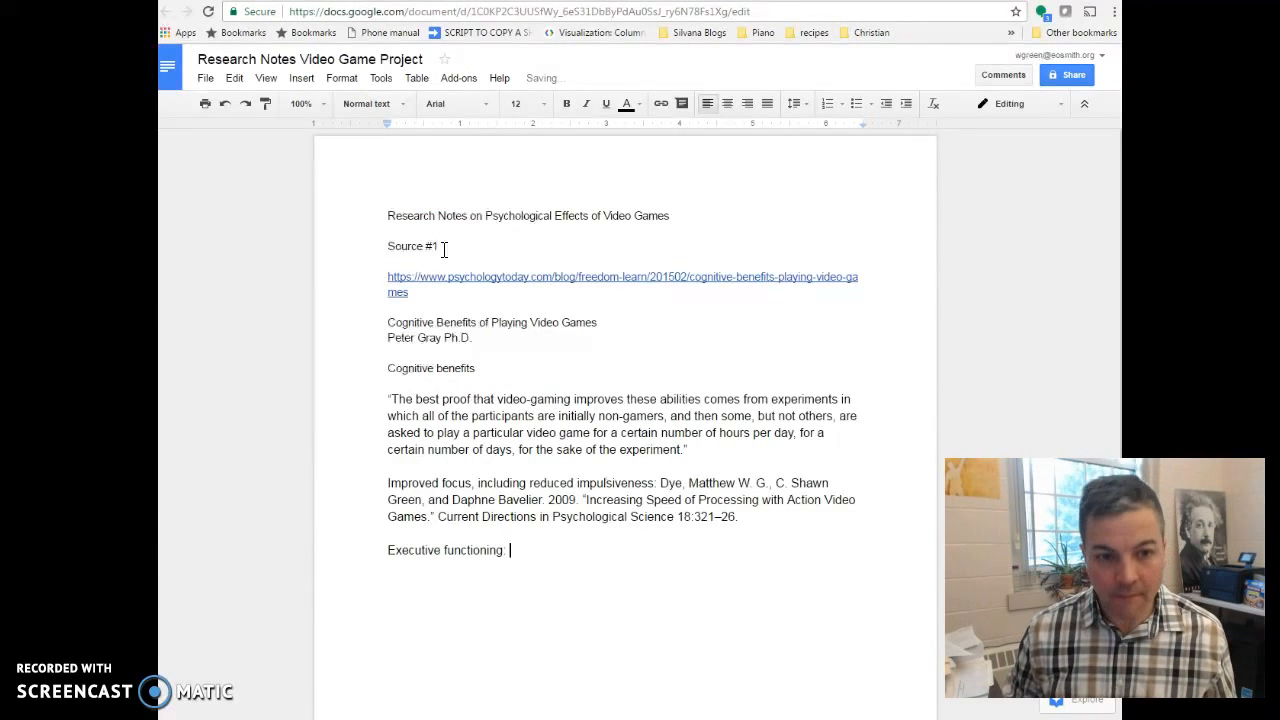
key(BackSpace)
key(Return)
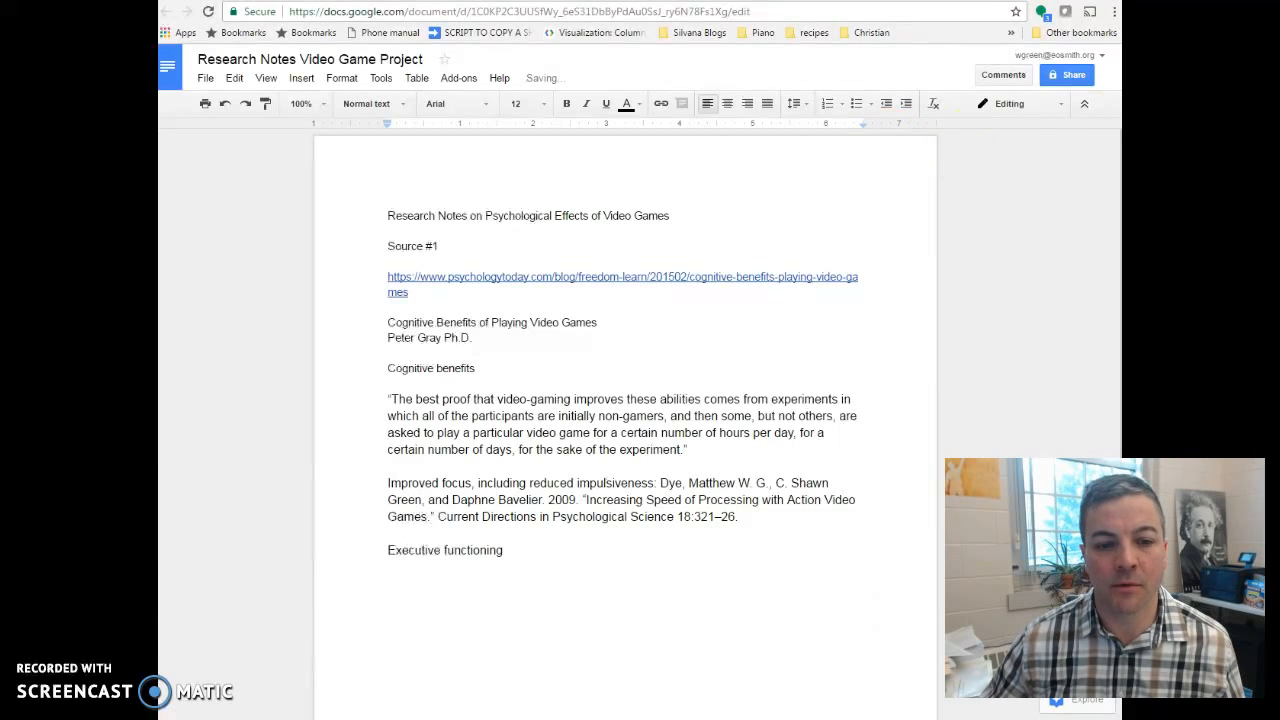
double_click(533, 546)
text(:)
Review the article's paragraph on engaging in multiple tasks simultaneously and add "Enhances multitasking." to the executive functioning note
click(780, 2)
scroll(386, 486, down, 1)
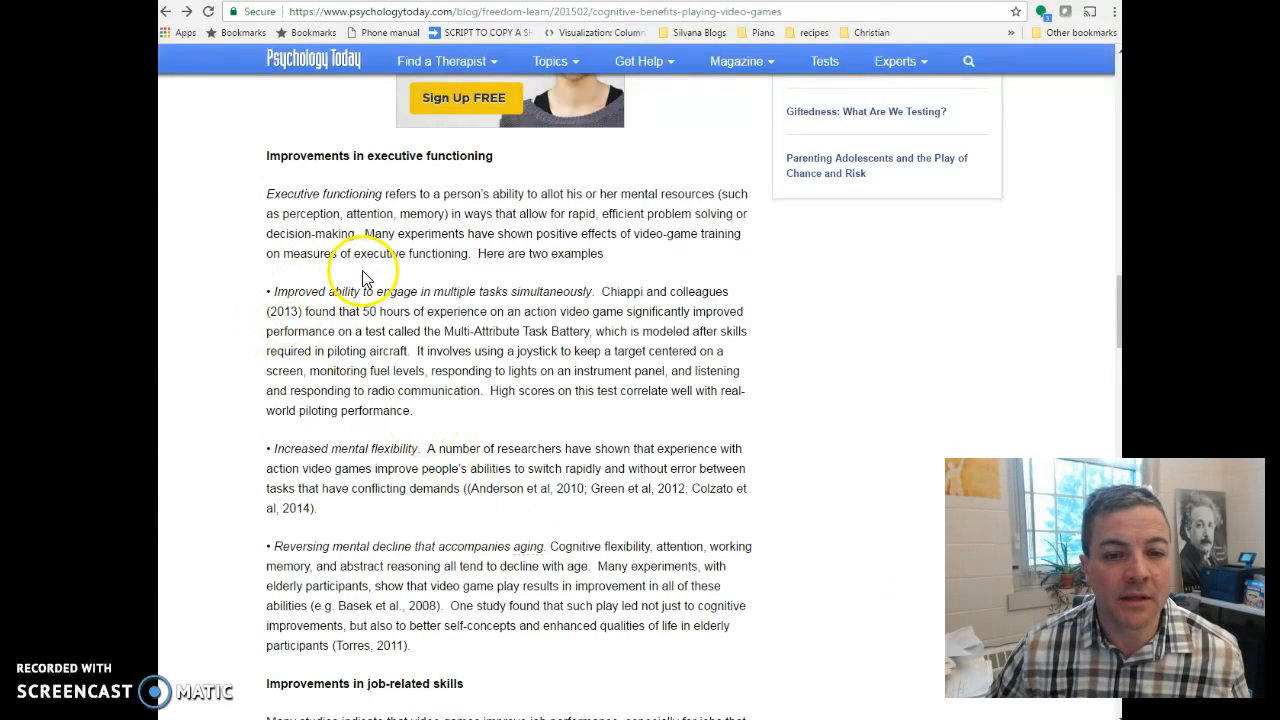
drag(603, 291, 610, 403)
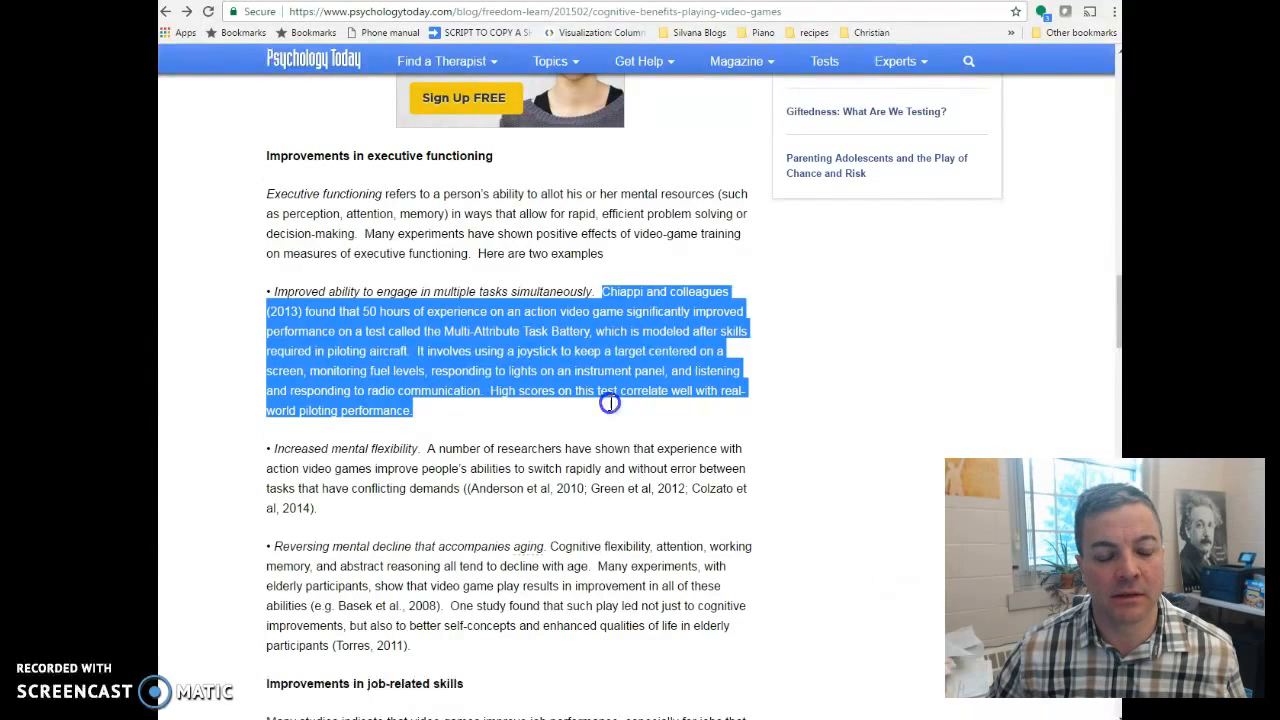
click(602, 391)
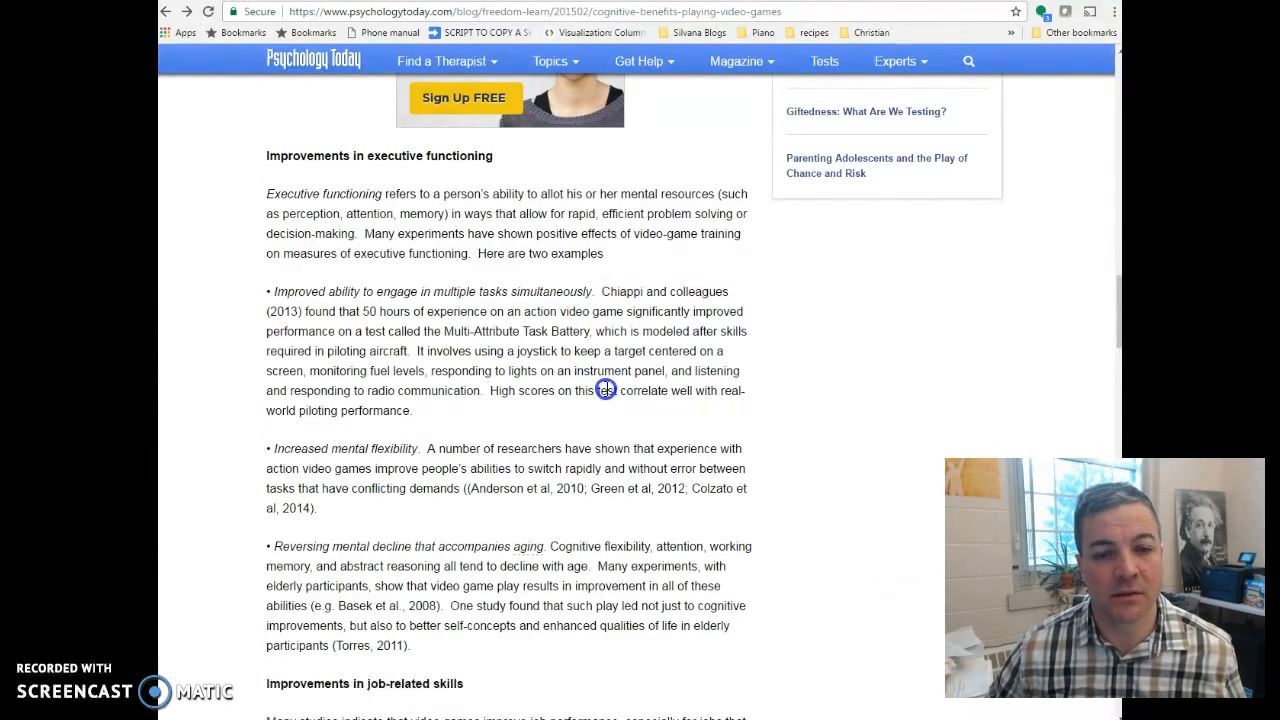
click(607, 284)
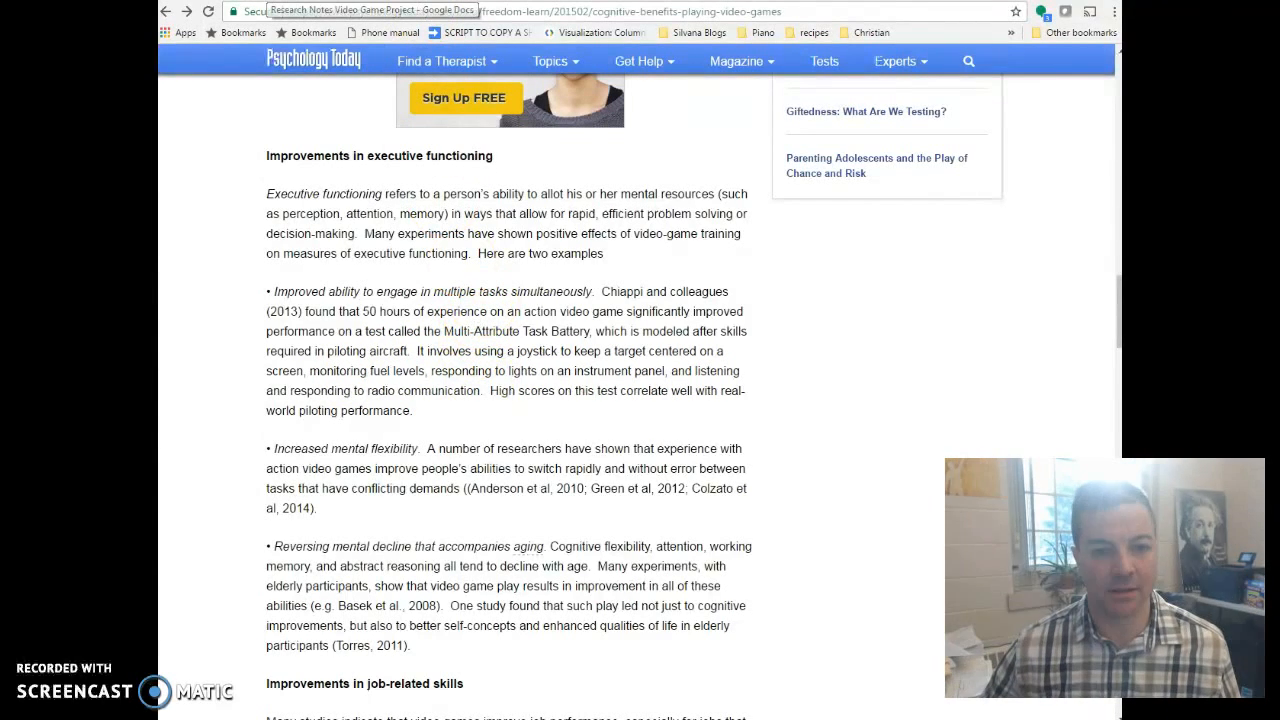
click(300, 2)
text(E)
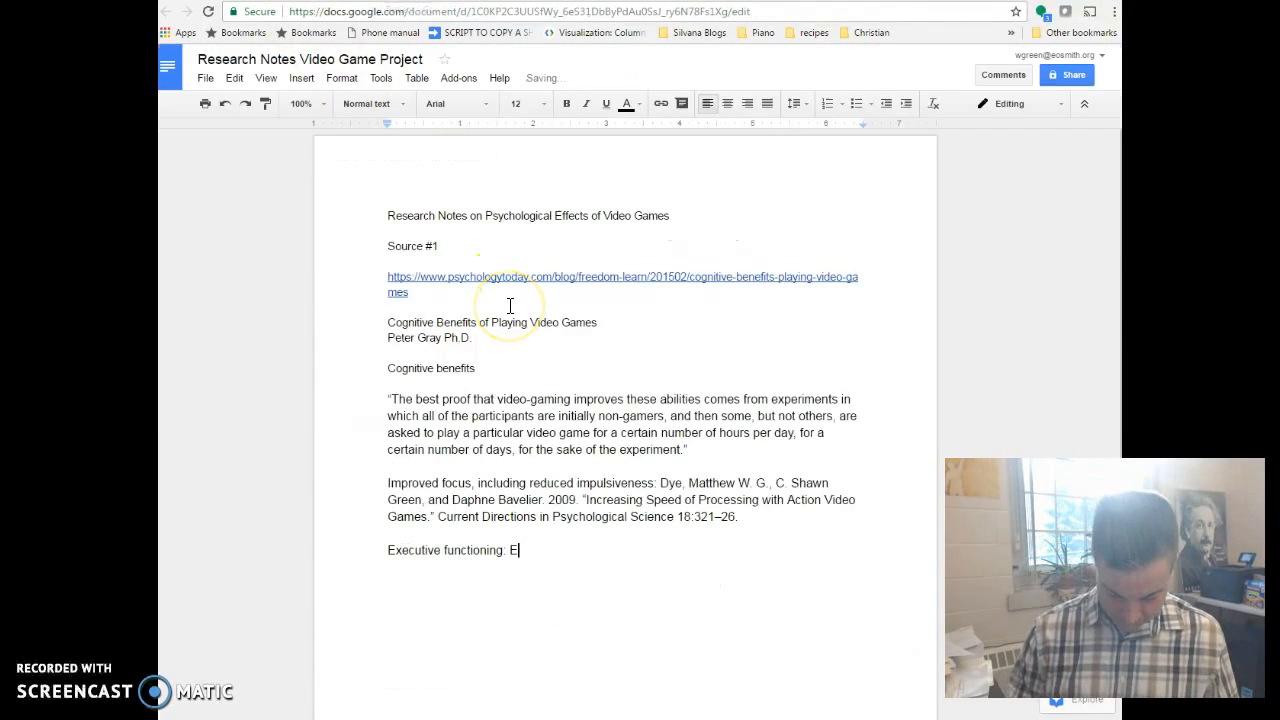
text(nhances multitasking.)
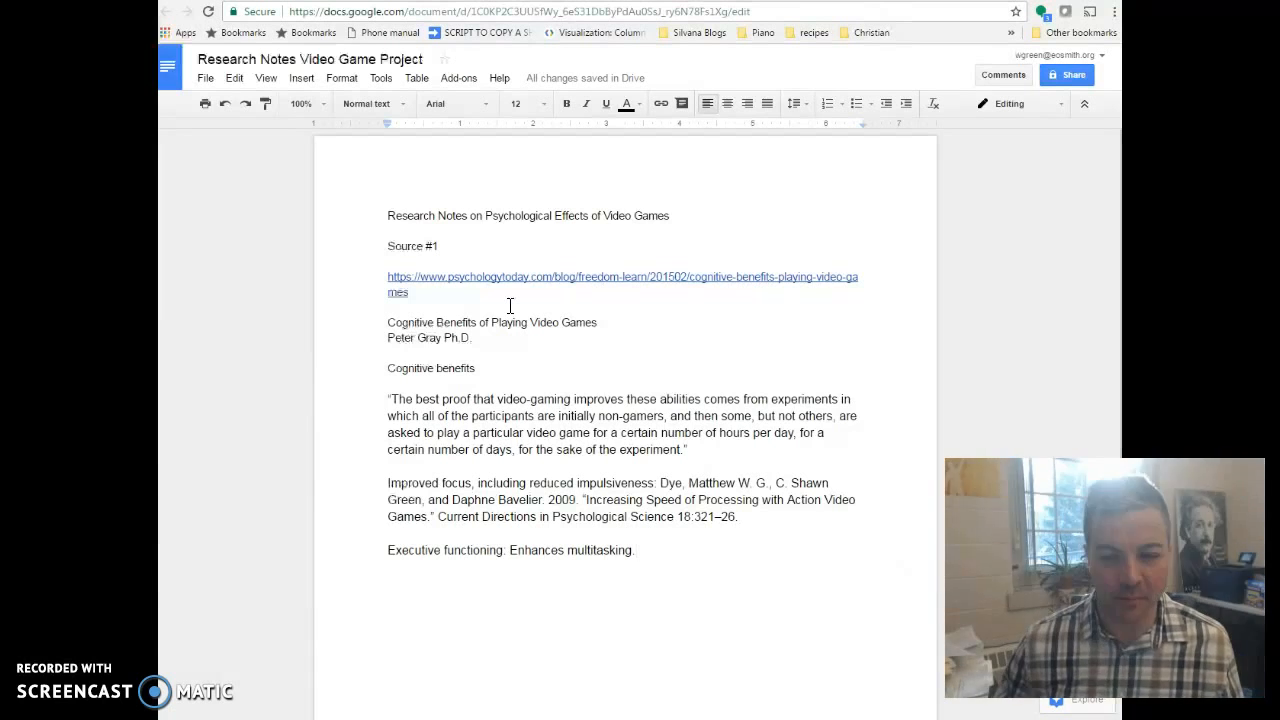
Add a dotted separator line below the executive functioning note, followed by the heading "Source #2"
key(Return)
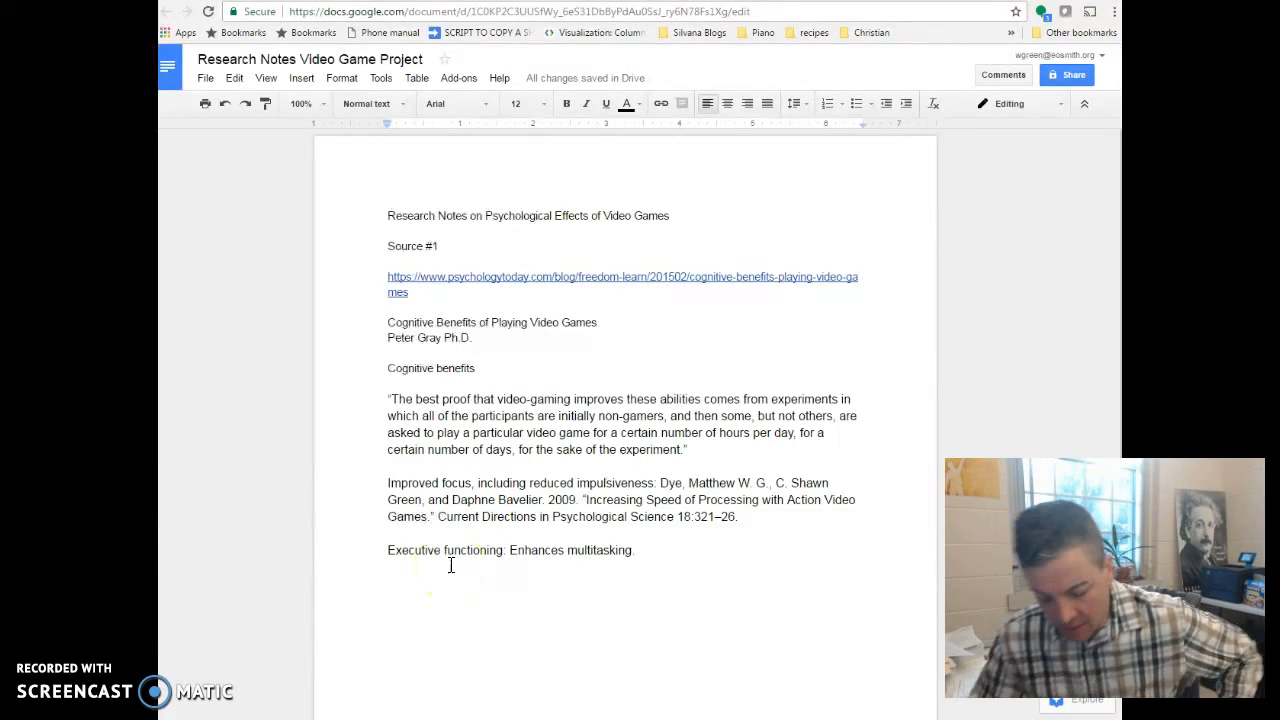
text(....  )
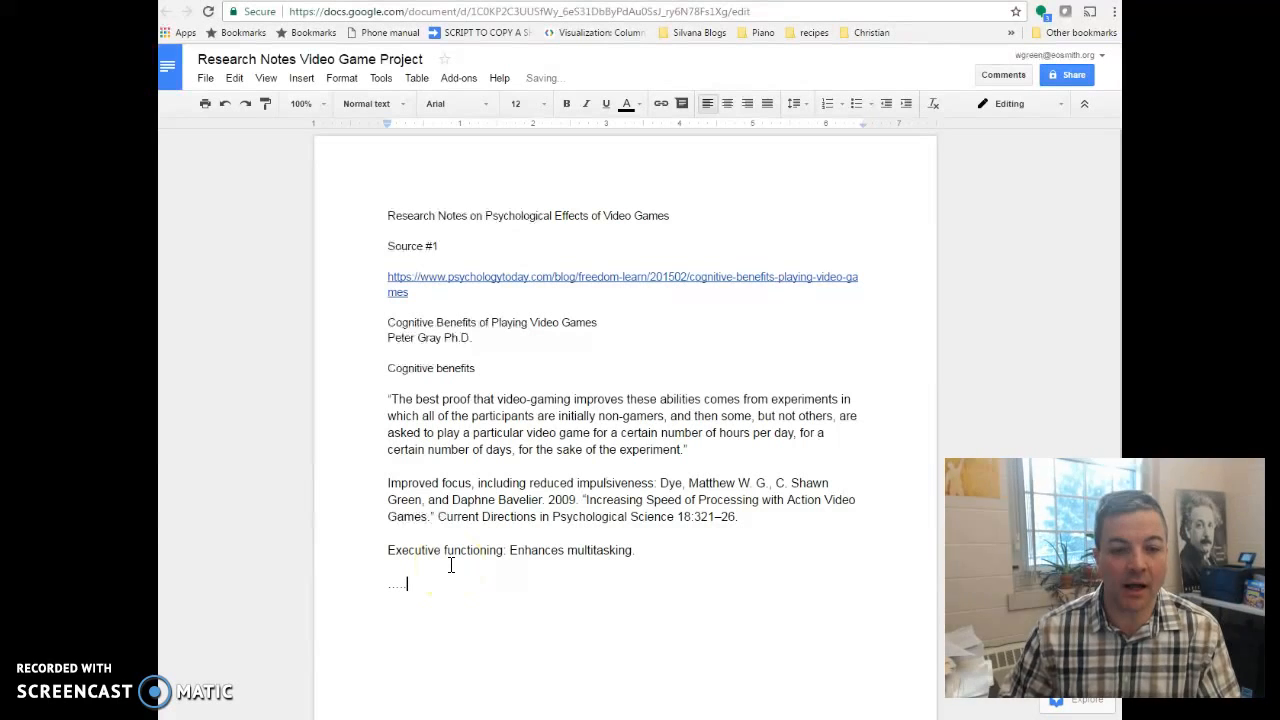
text(Source 32)
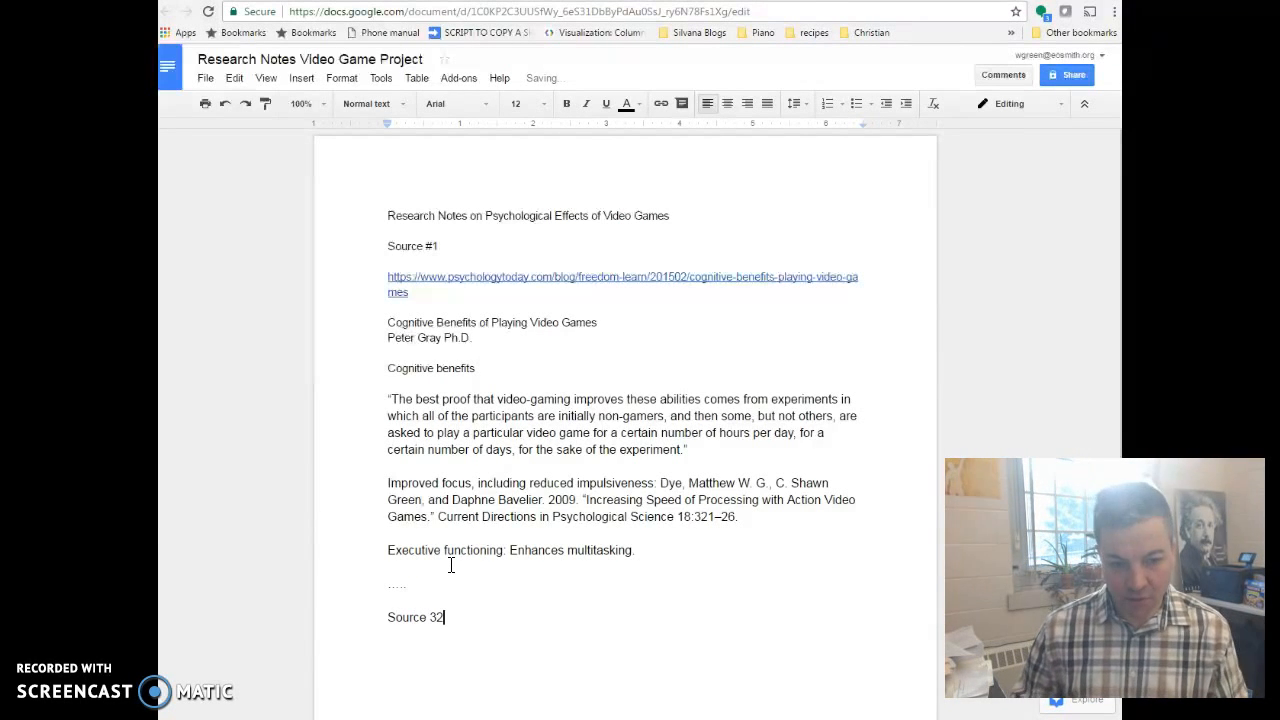
key(BackSpace)
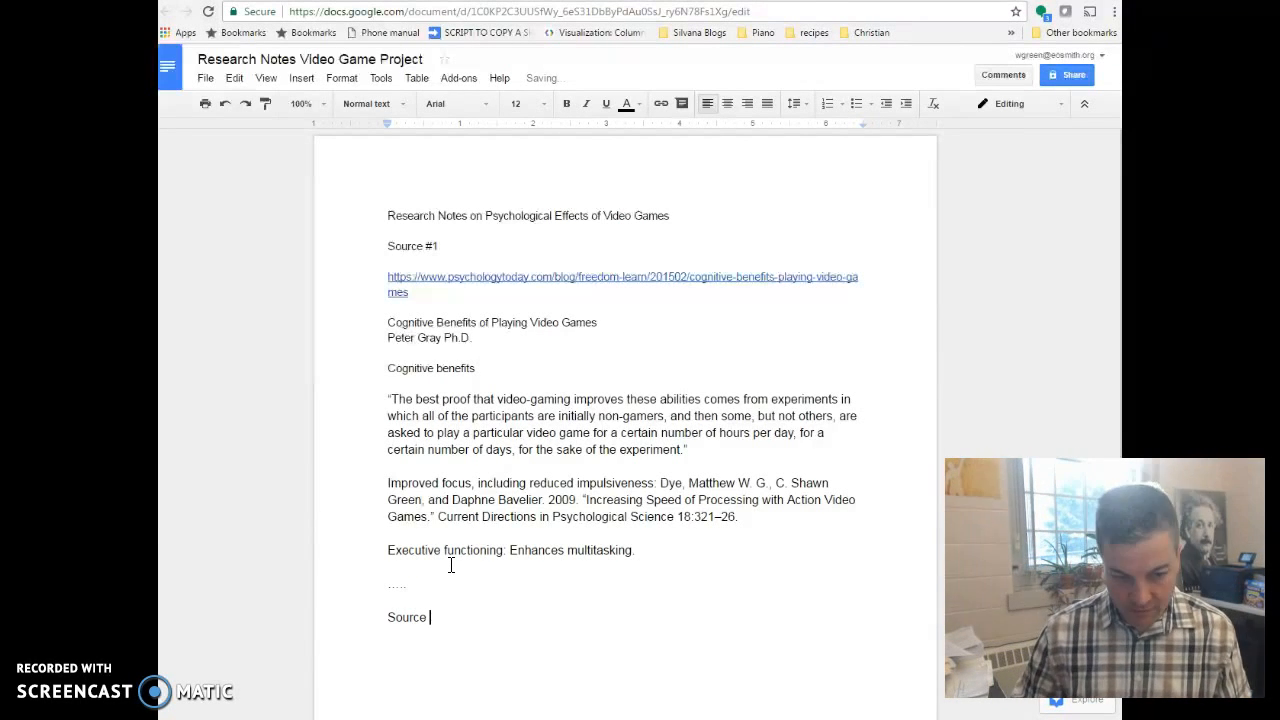
text(#2)
key(Return)
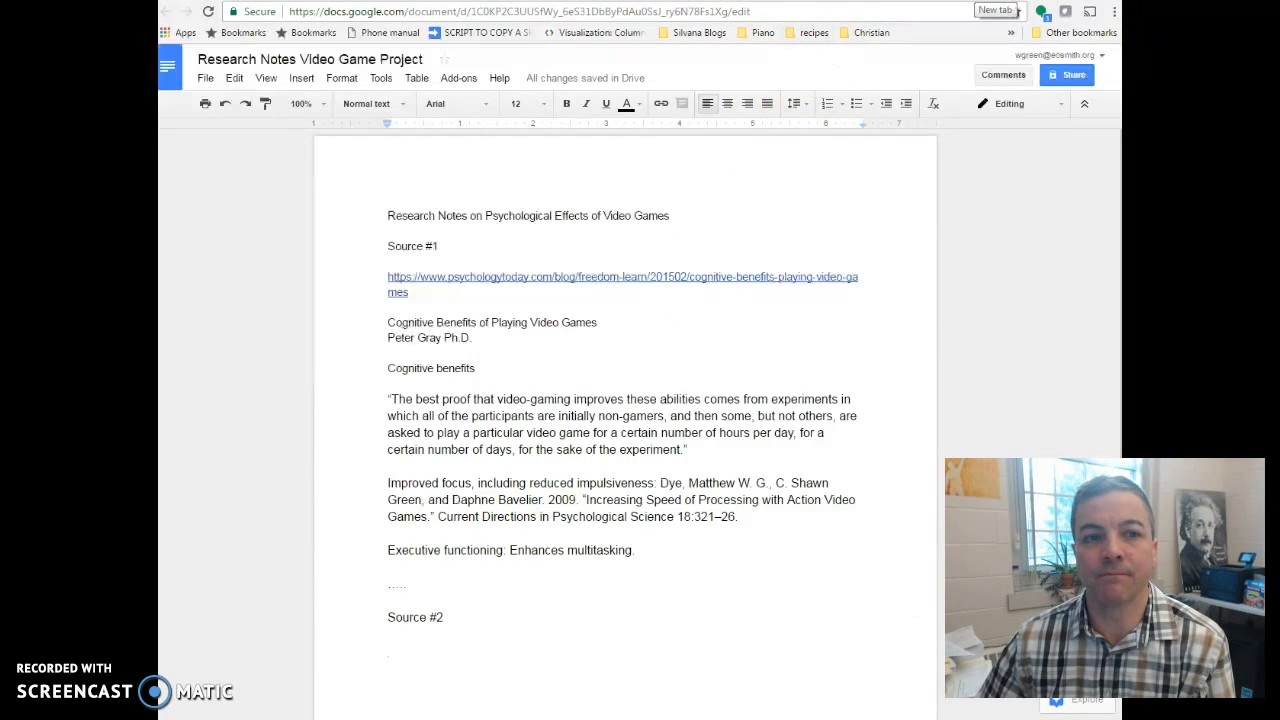
Open Google Scholar at scholar.google.com in a new browser tab
click(1015, 10)
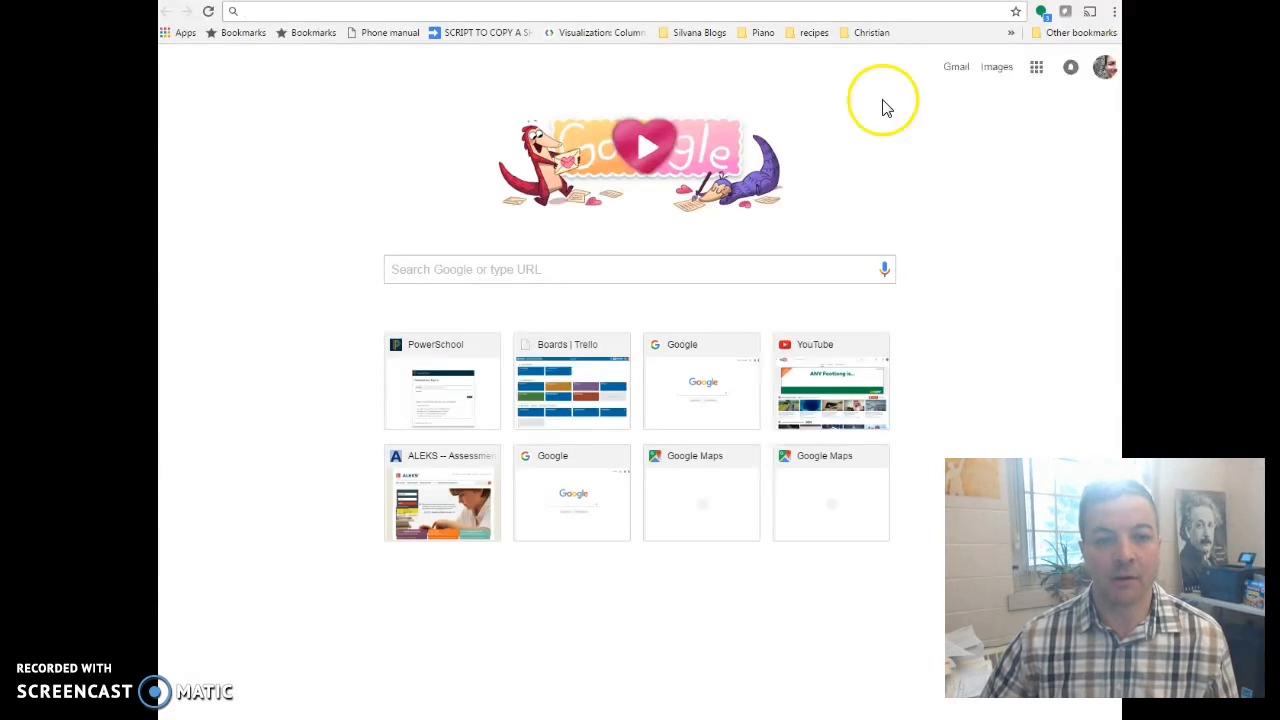
click(672, 272)
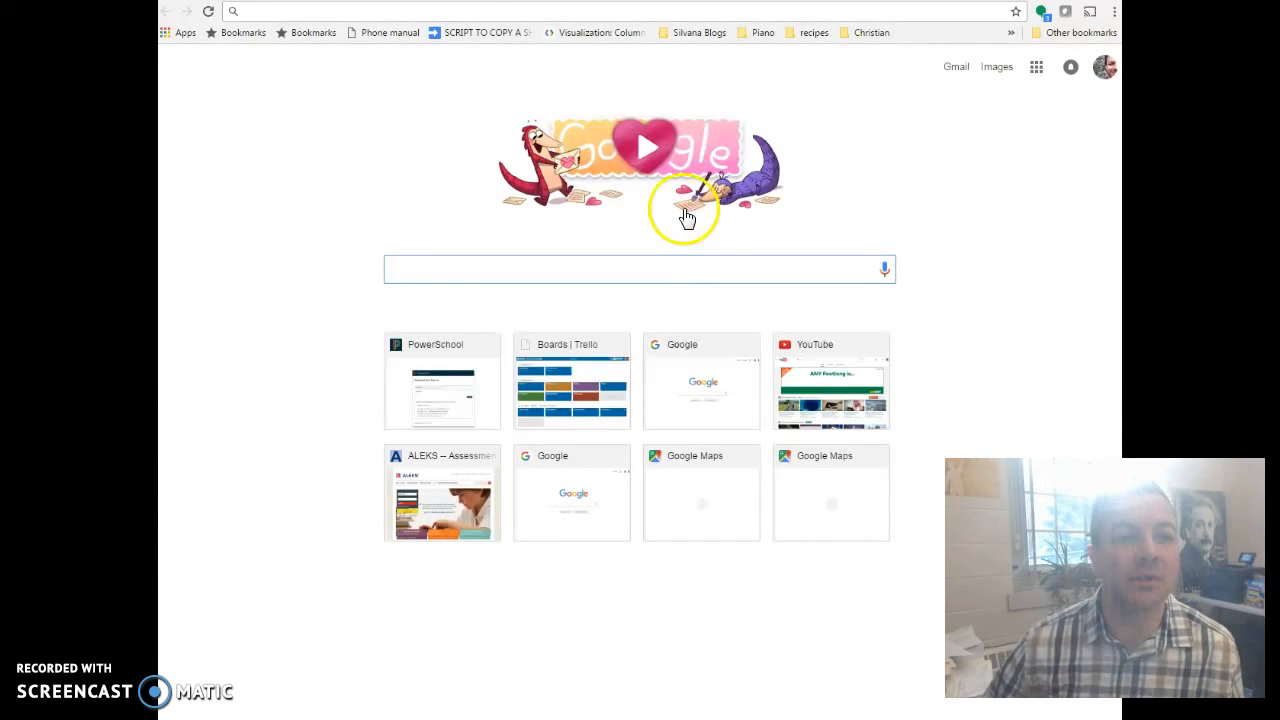
click(409, 10)
text(scholar.google.)
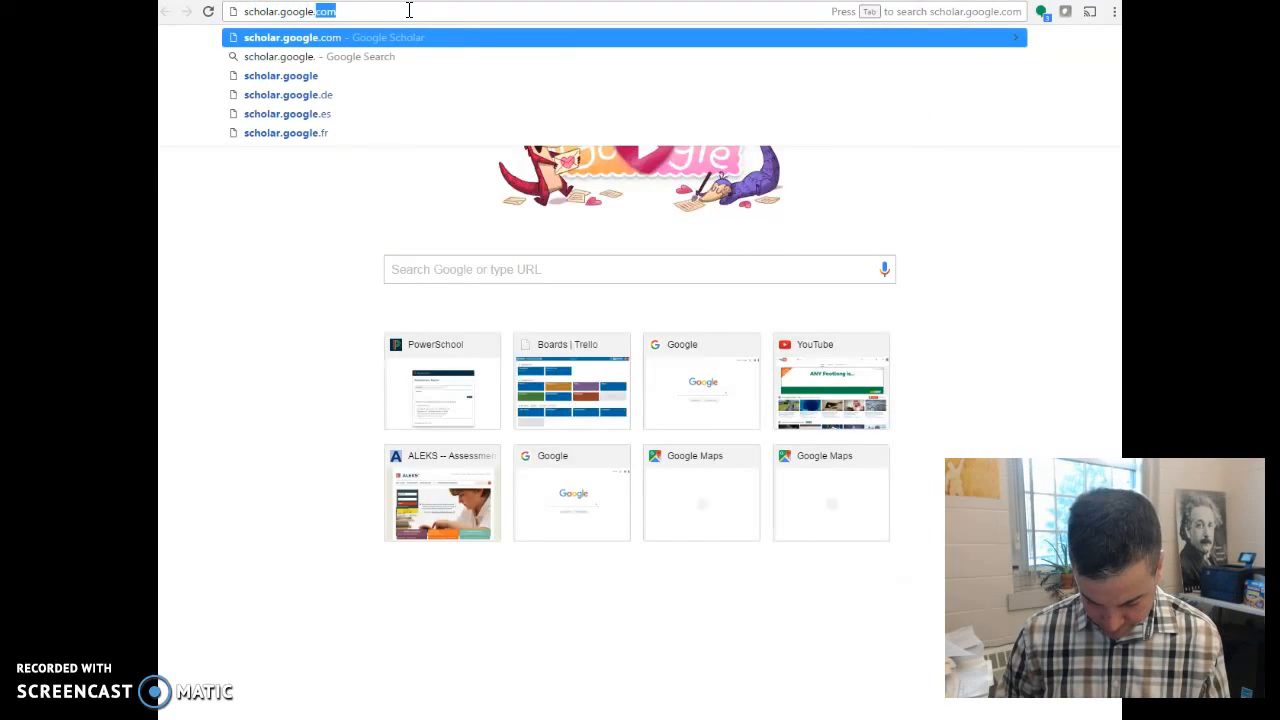
text(com)
key(Return)
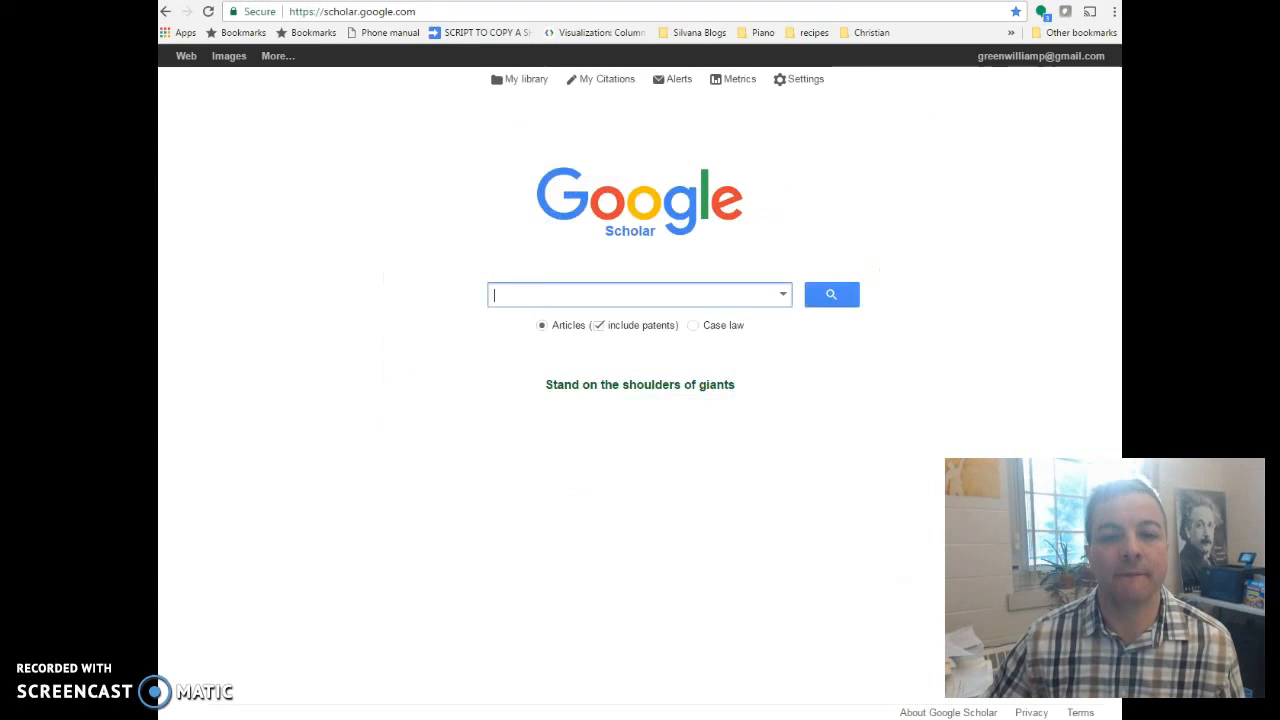
Search Google Scholar for "effects of video games" and limit the results to publications since 2013
click(522, 294)
click(528, 316)
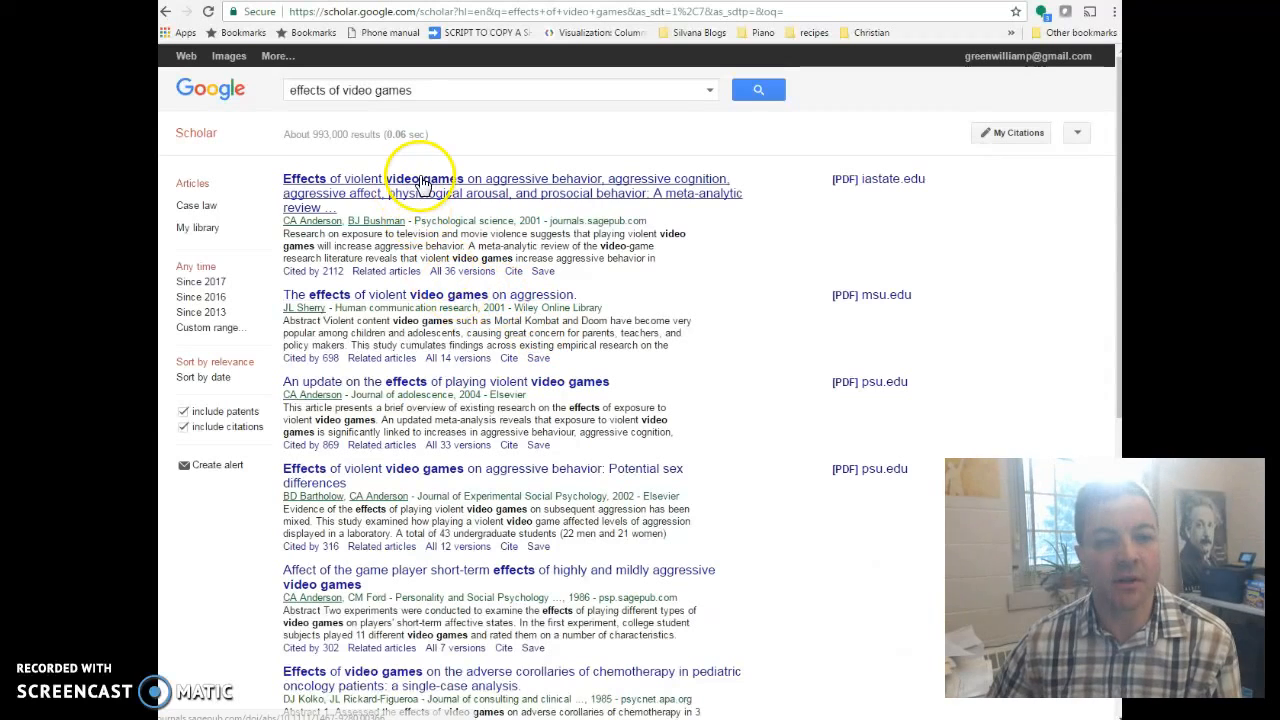
click(201, 314)
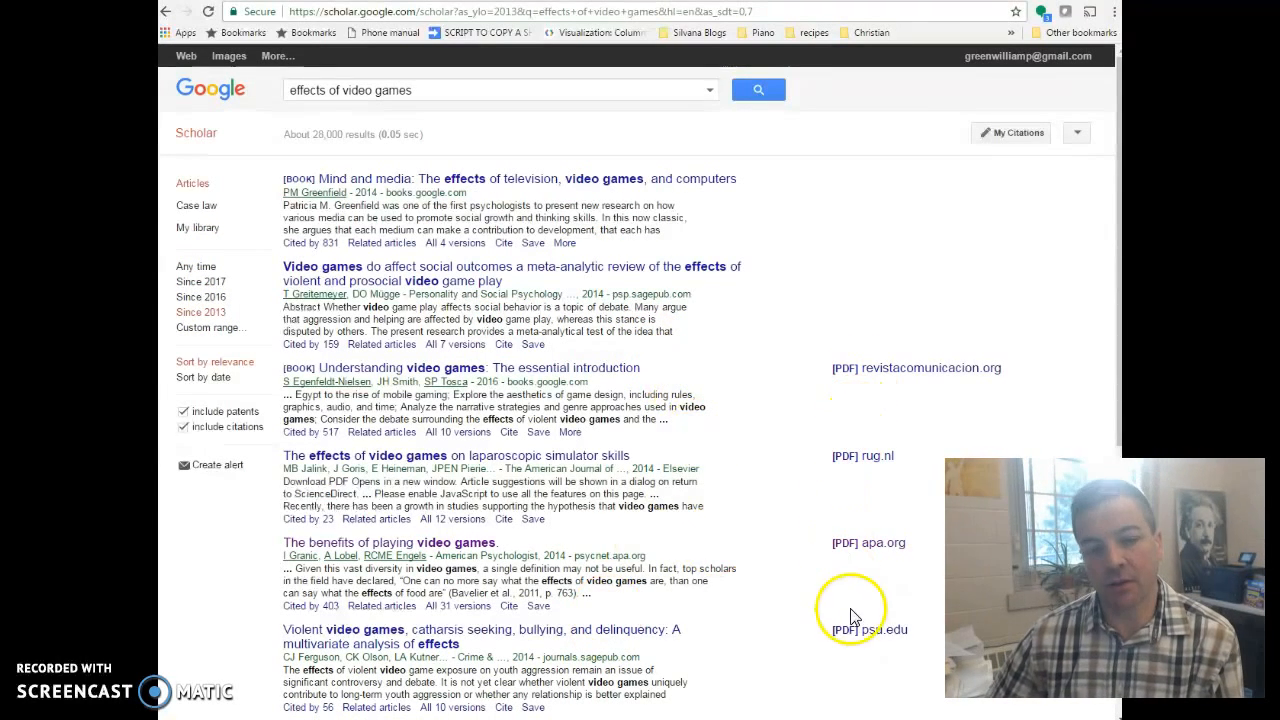
Check the abstract record of "The benefits of playing video games", return to the results and open its apa.org PDF
scroll(858, 560, down, 1)
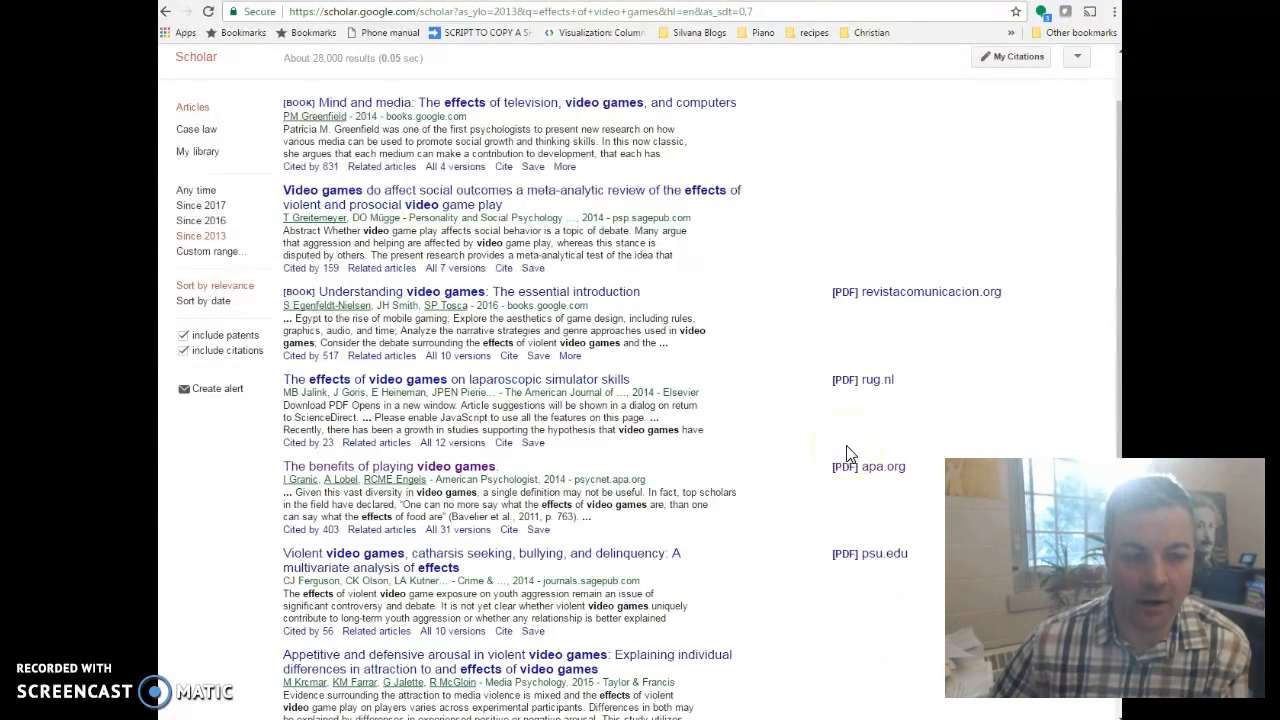
click(463, 471)
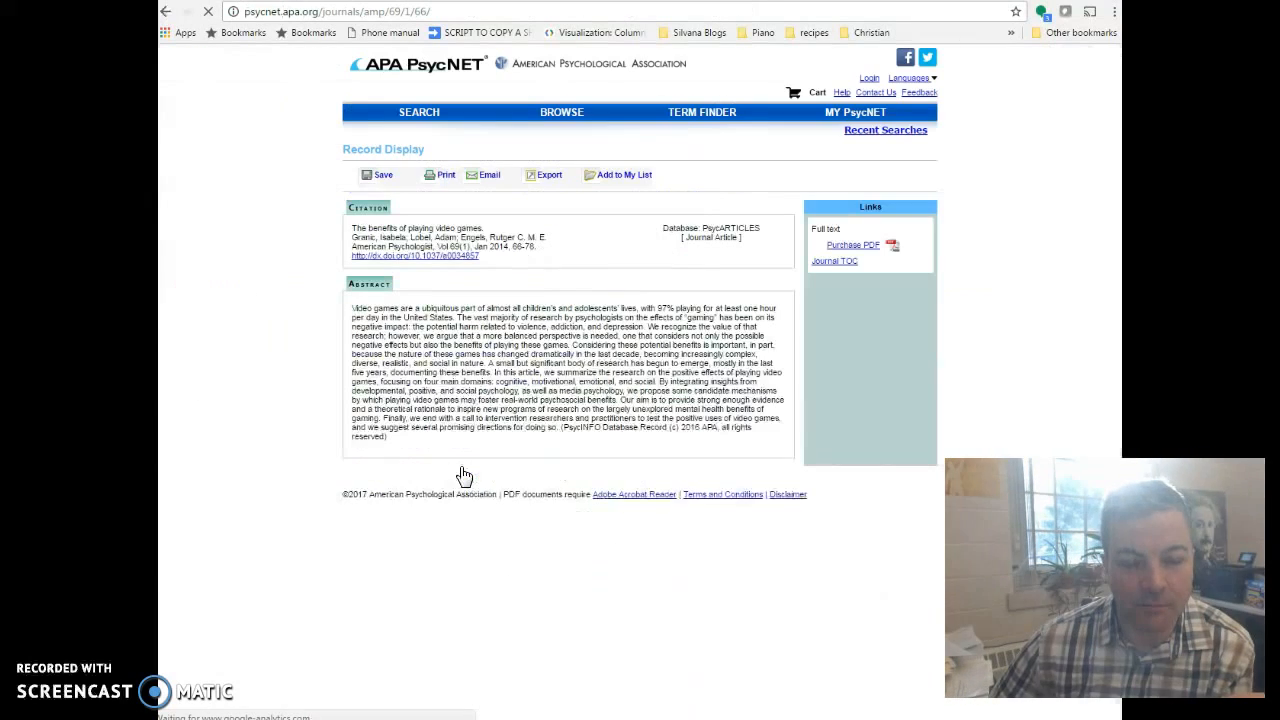
click(168, 13)
click(862, 470)
Examine the PDF's opening page for its title, authors, abstract, journal name, publication date and publisher
scroll(680, 437, down, 6)
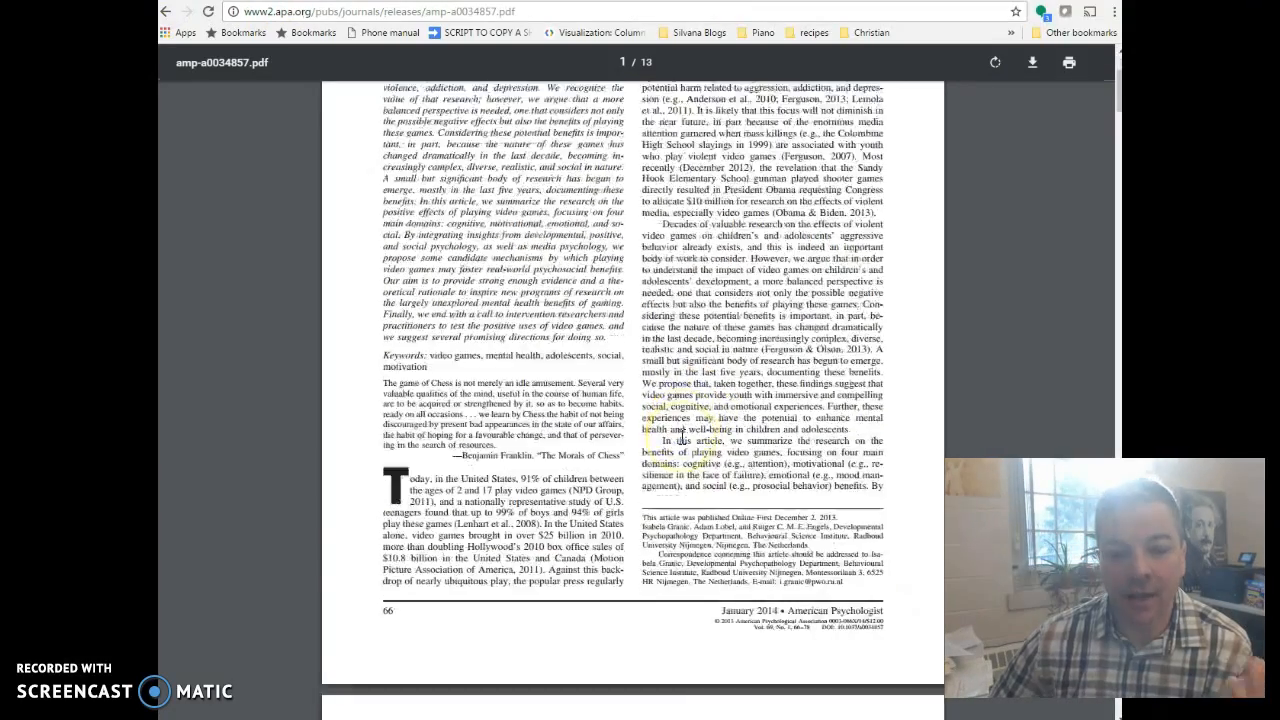
scroll(680, 437, down, 2)
scroll(680, 440, up, 7)
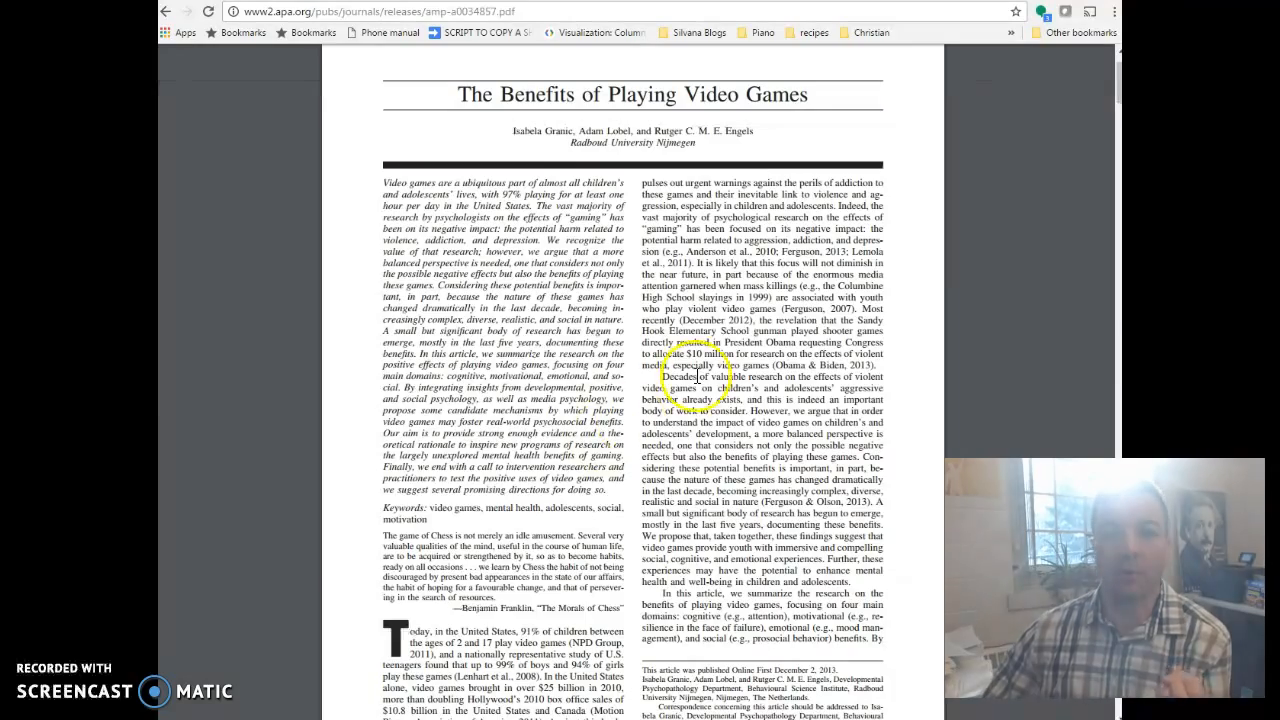
scroll(705, 285, down, 8)
scroll(715, 278, up, 3)
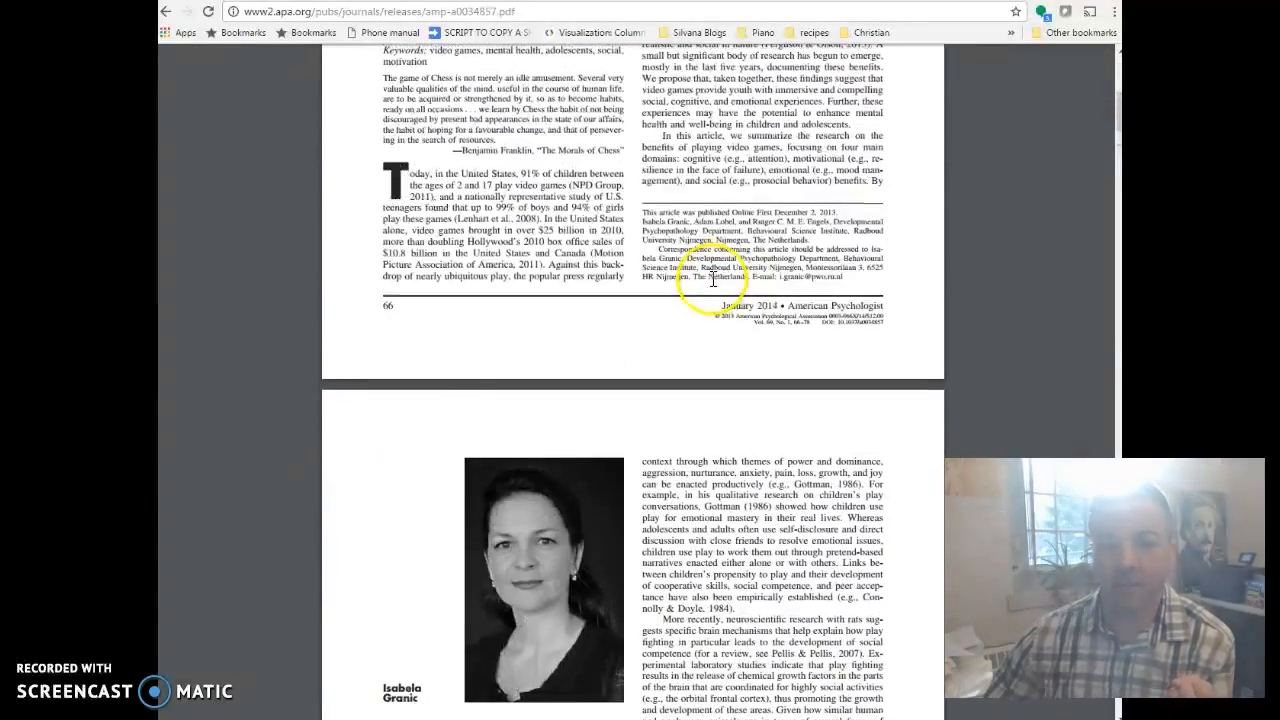
double_click(825, 302)
drag(825, 302, 890, 304)
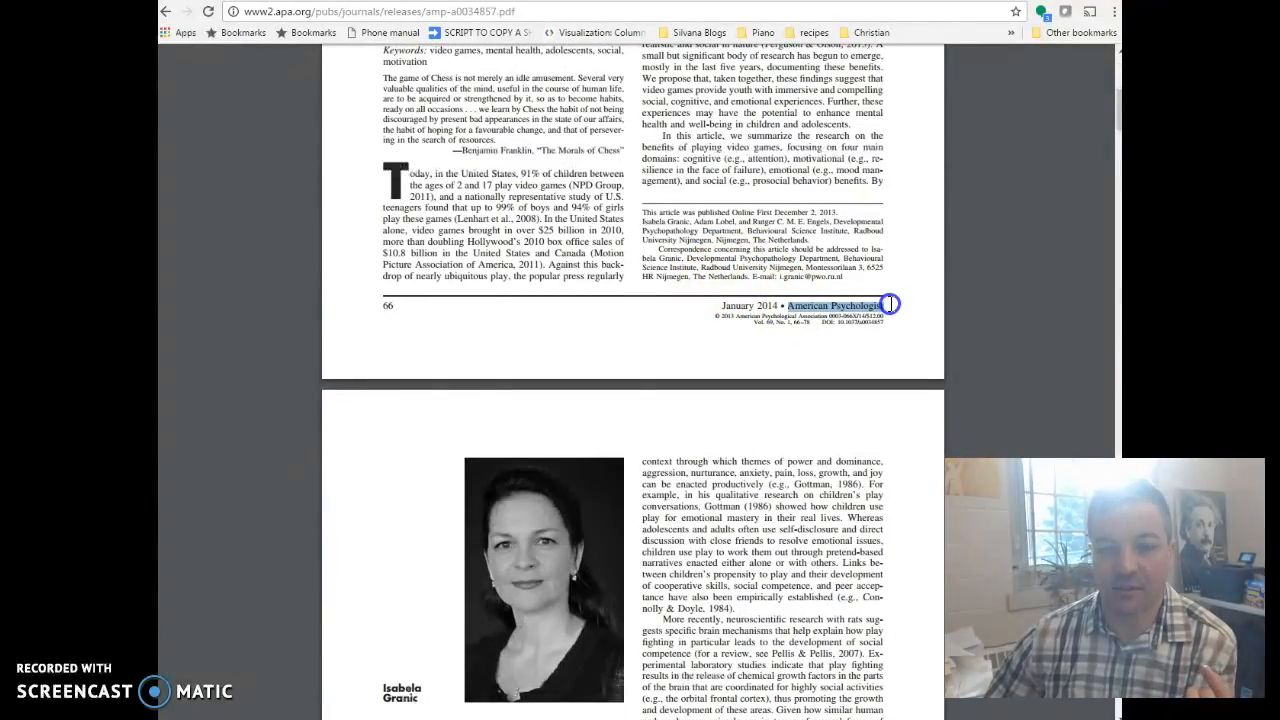
double_click(738, 317)
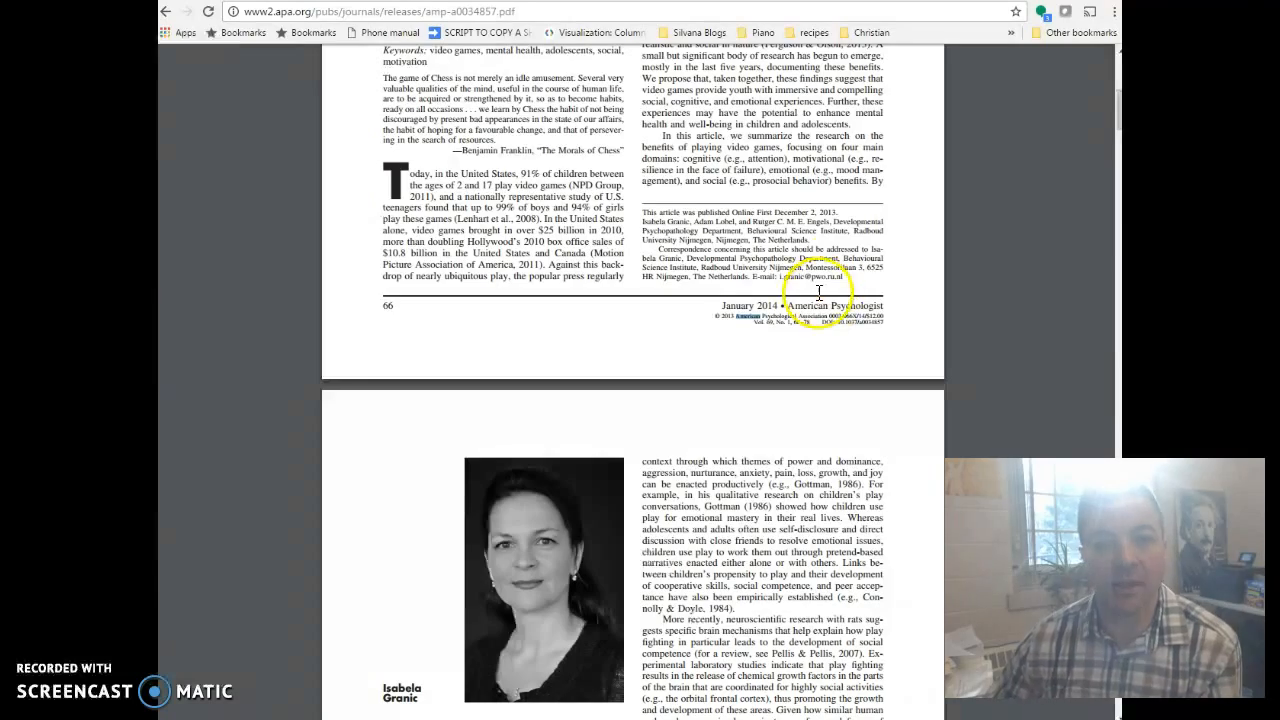
scroll(700, 210, up, 5)
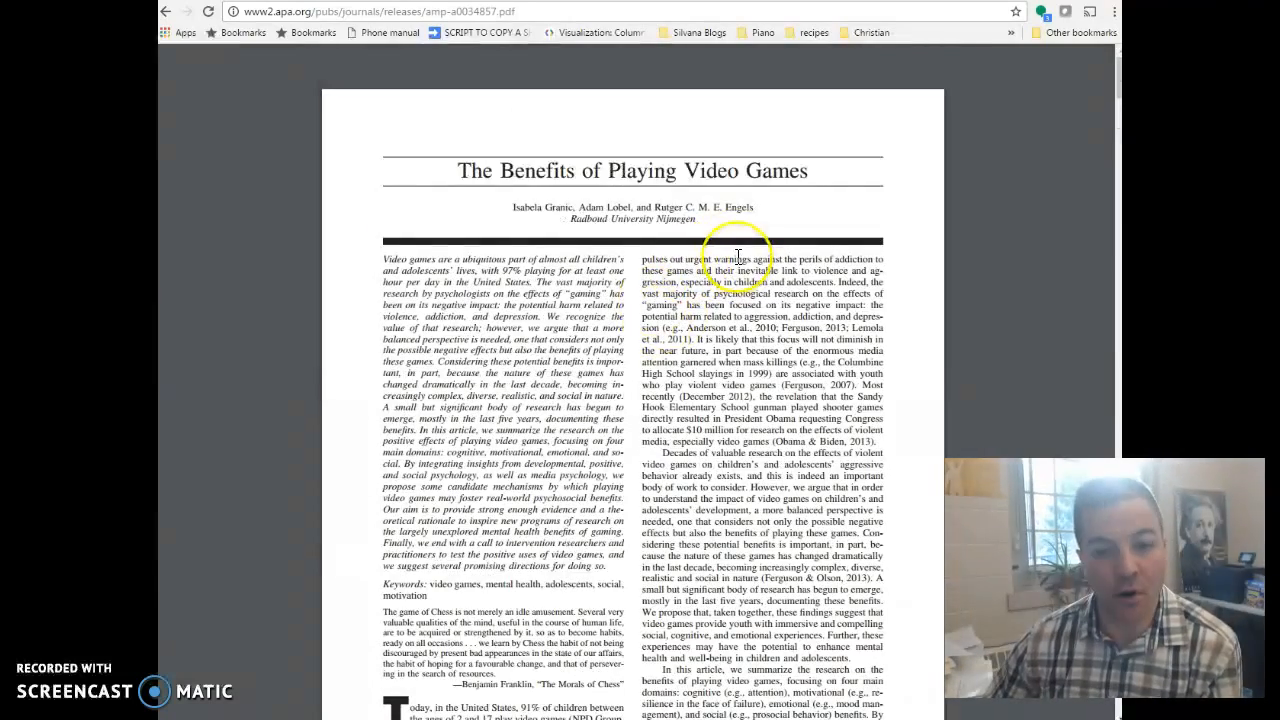